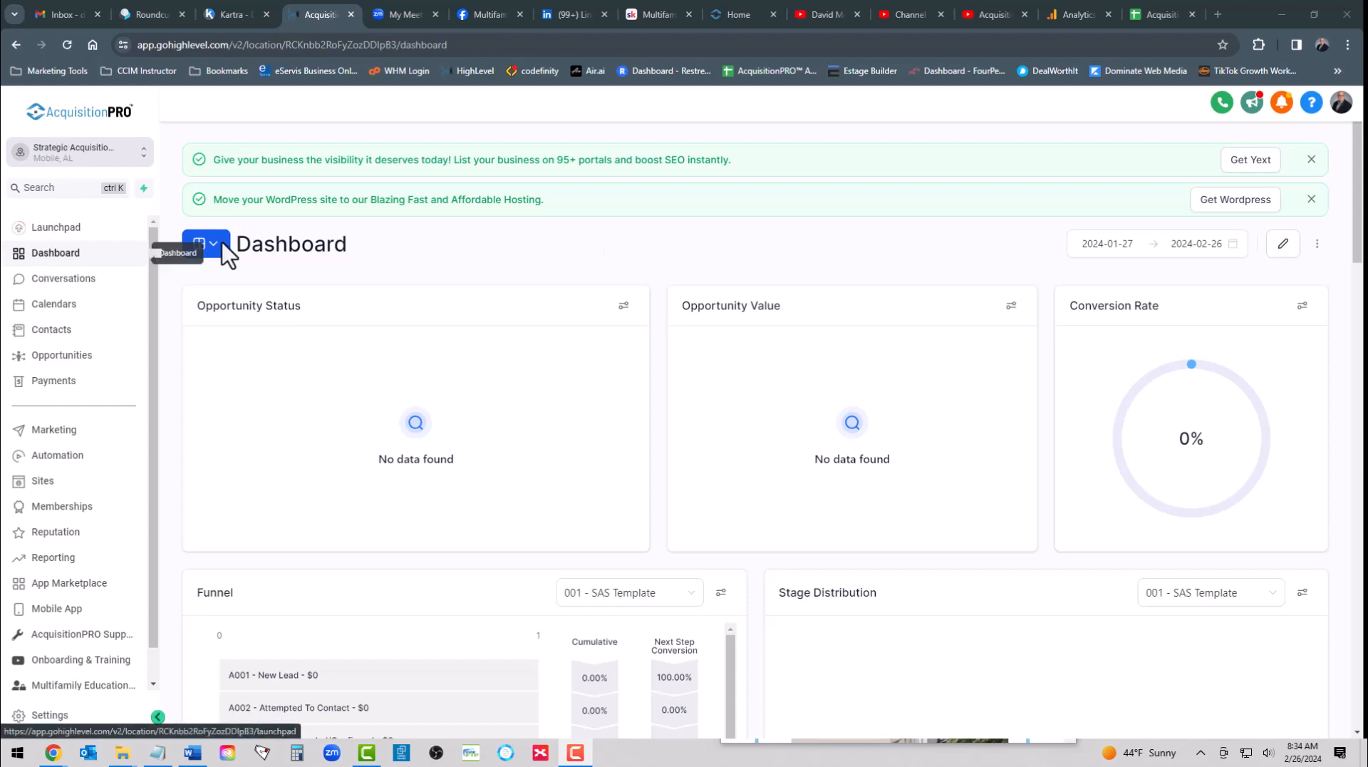
- Open the Privacy Policy page of the Connect With Strategic Acquisition Certification Team website for editing
click(42, 481)
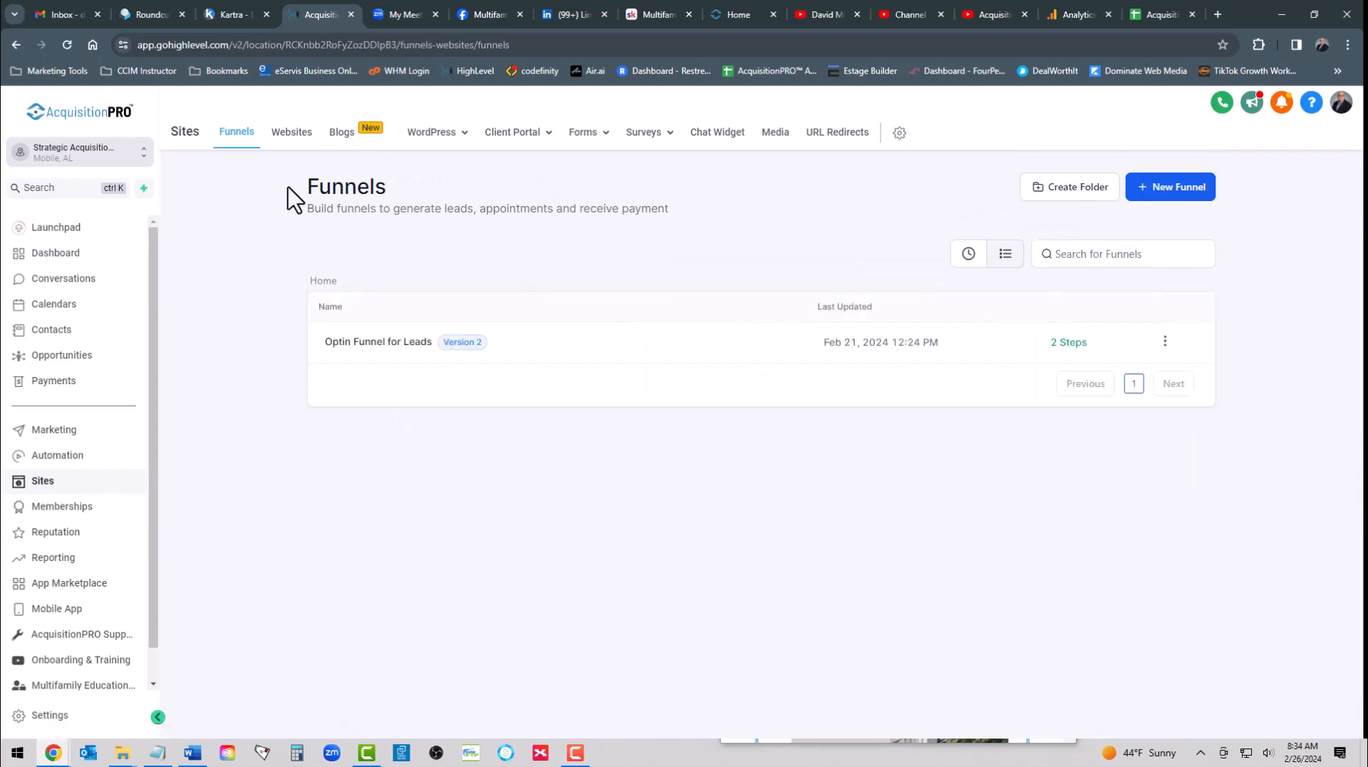
click(294, 134)
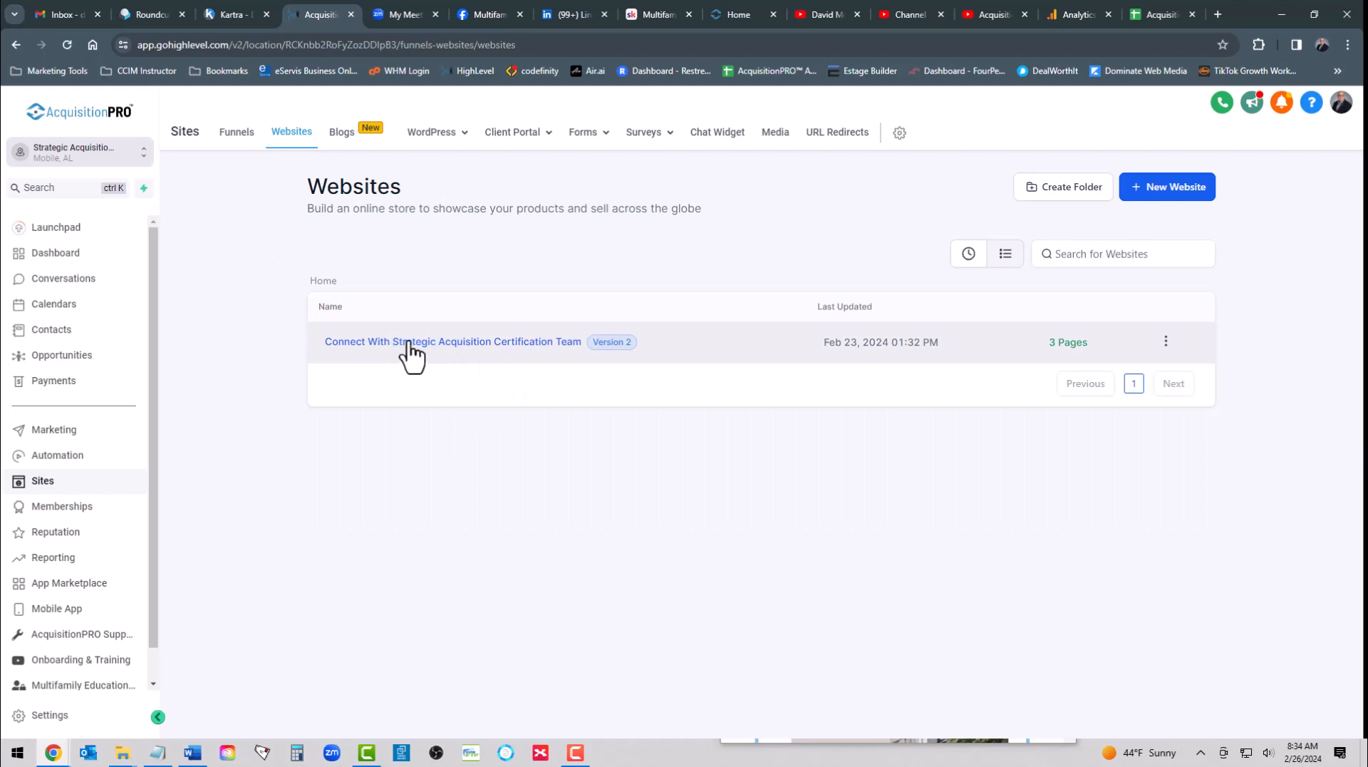
click(409, 344)
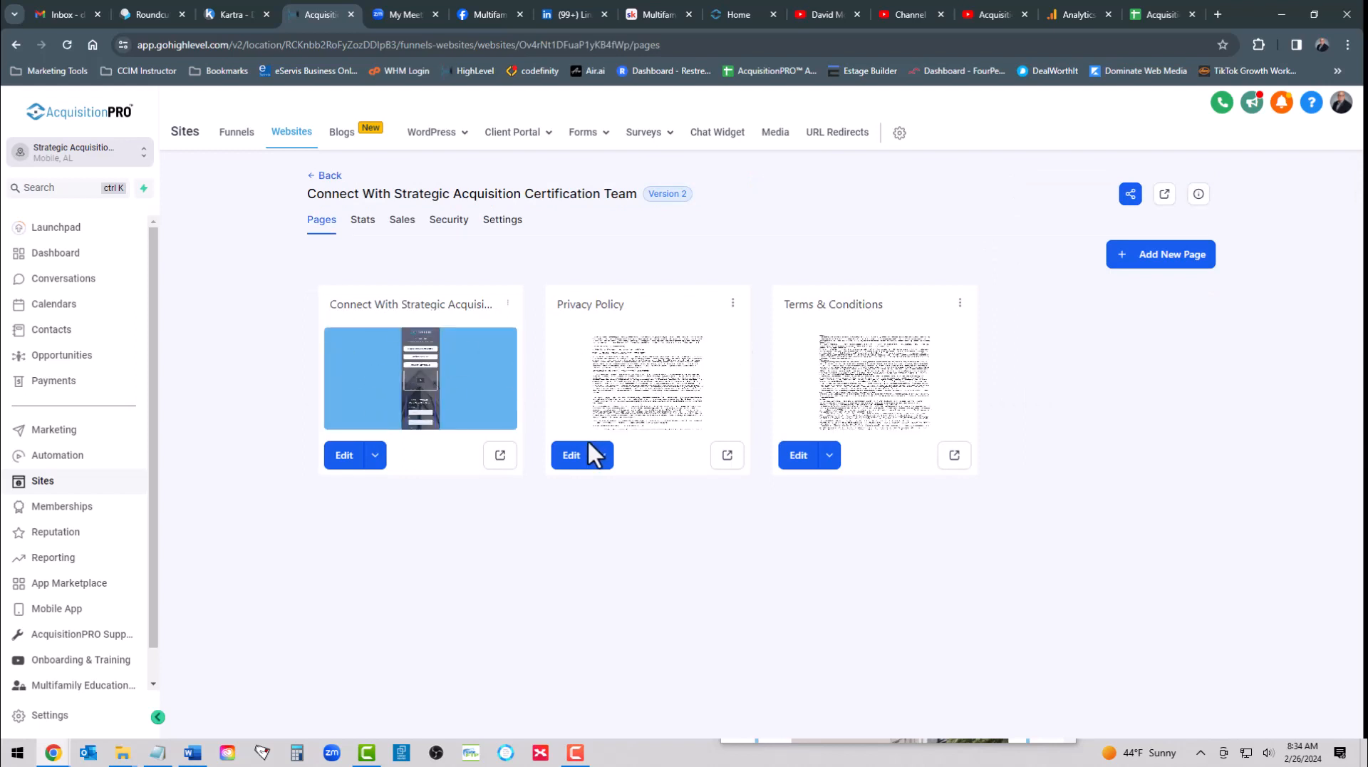
click(570, 460)
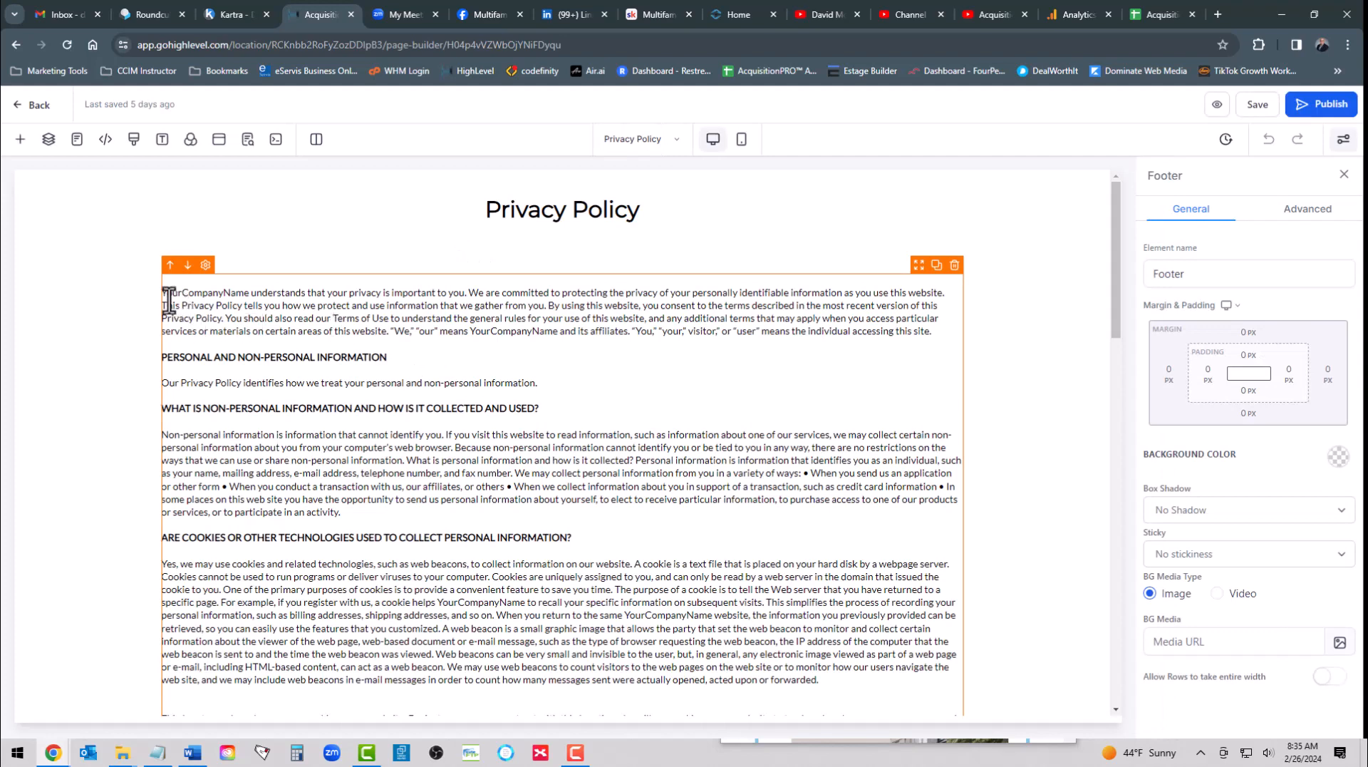
- Search the Privacy Policy page for the placeholder YourCompanyName
drag(161, 294, 249, 294)
key(ctrl+c)
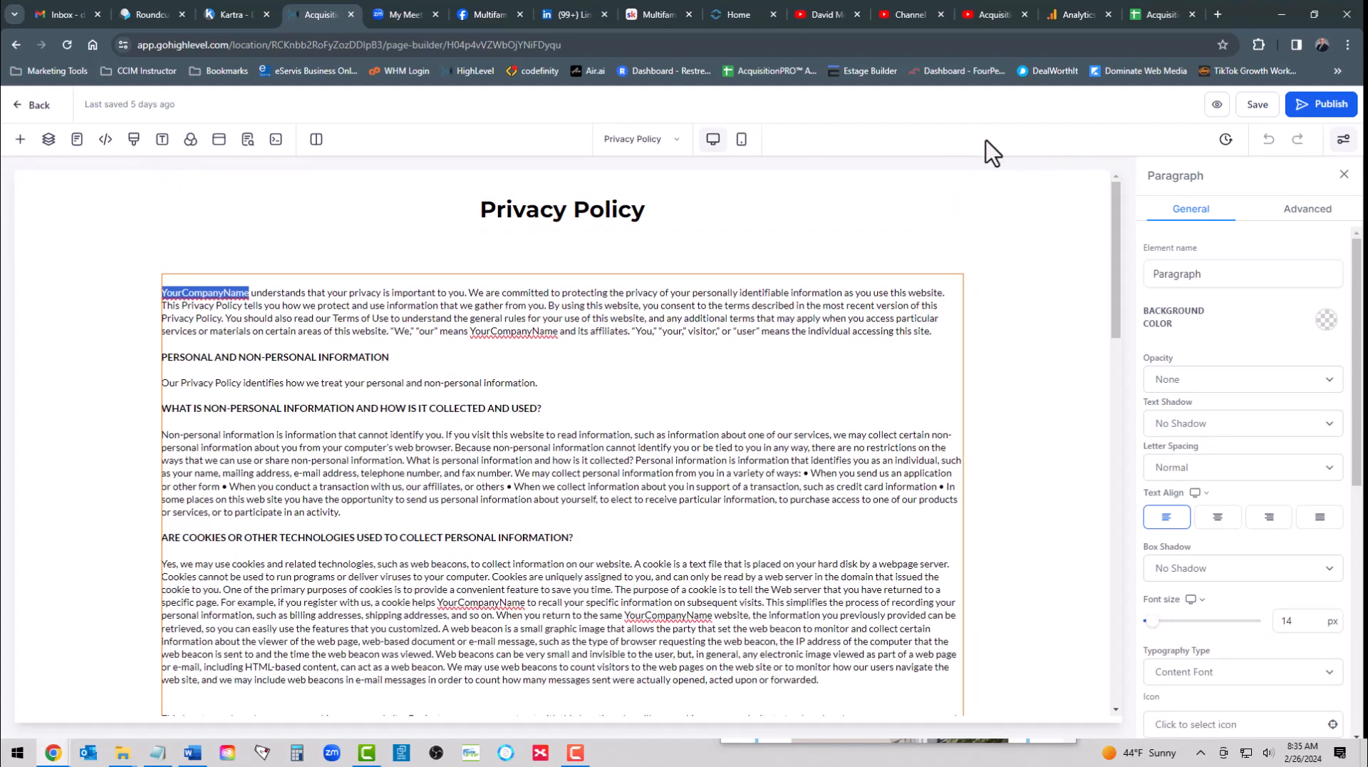
key(ctrl+f)
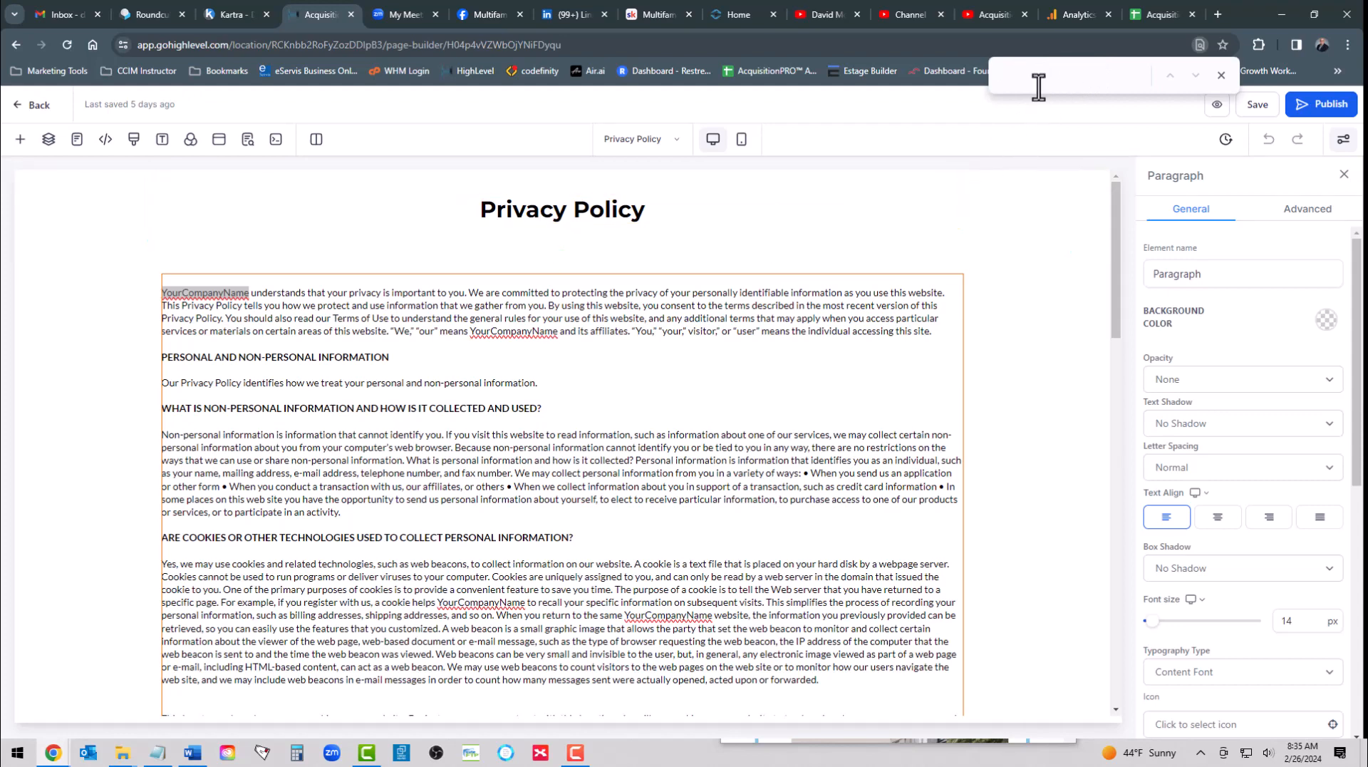
key(ctrl+v)
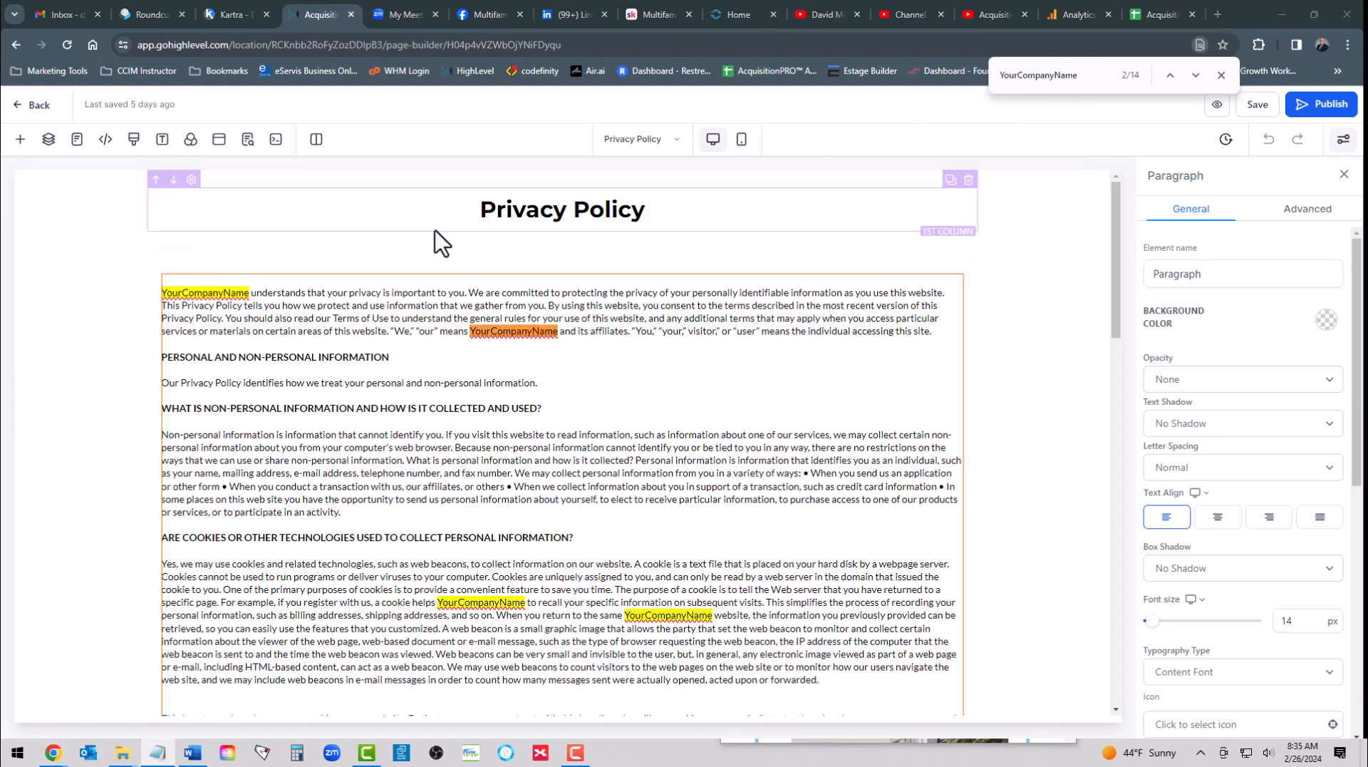
- Replace the YourCompanyName placeholder opening the first paragraph with "Premier Apartment Services, LLC dba Strategic Acquisition Certification™"
click(207, 293)
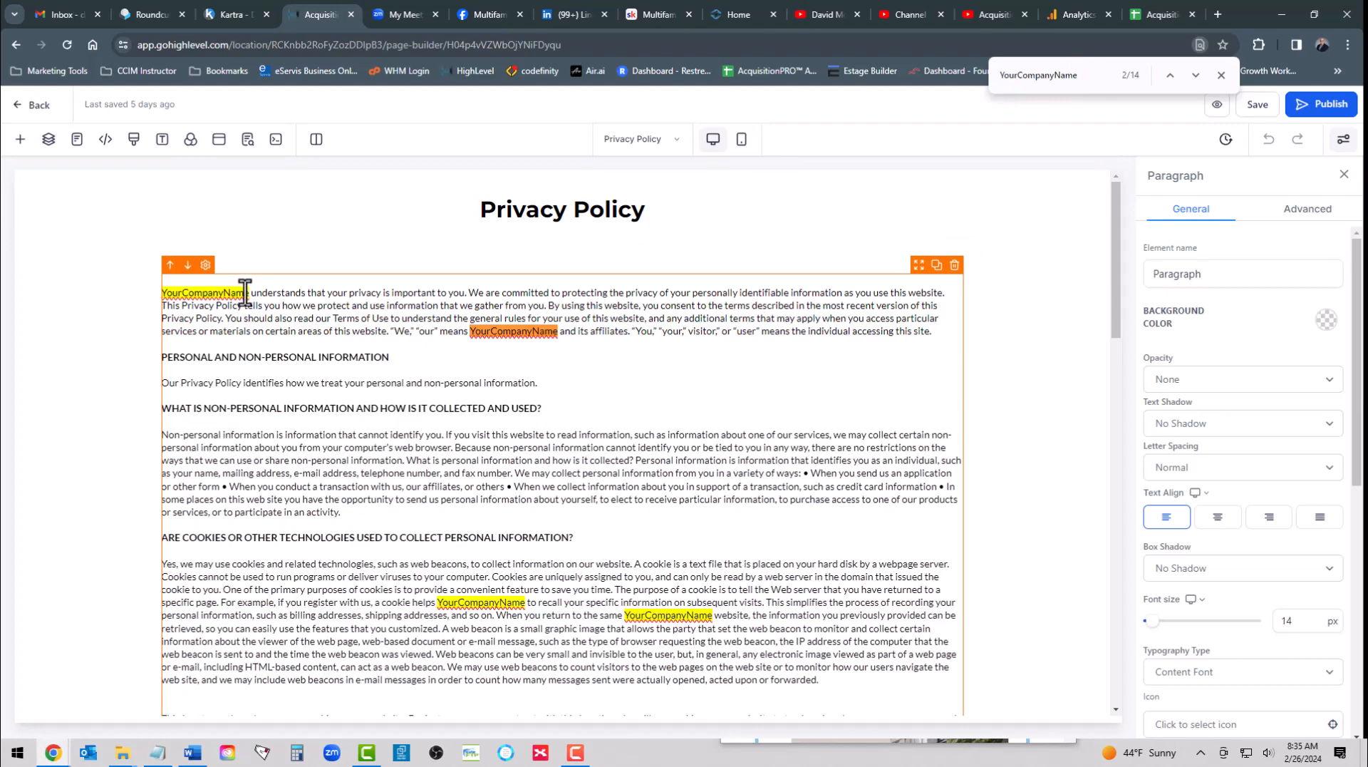
drag(248, 294, 162, 294)
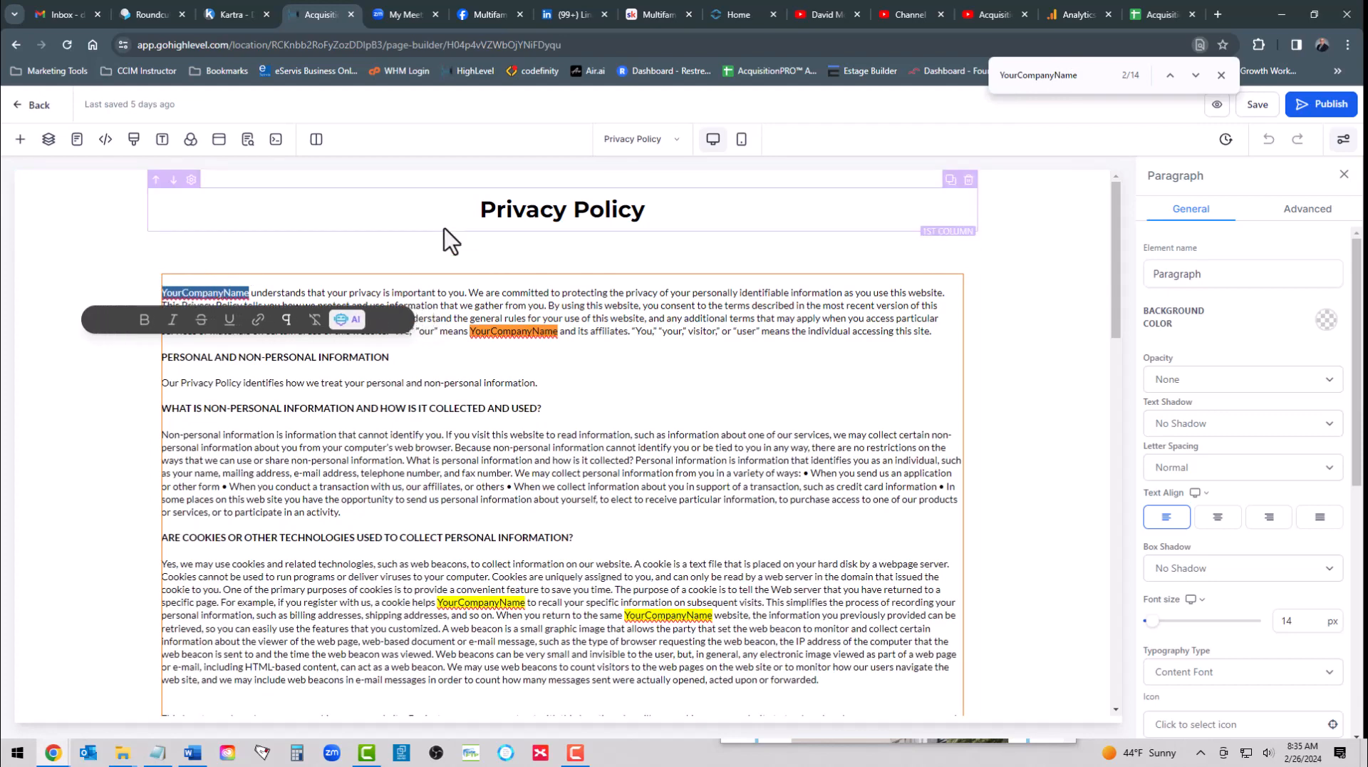
text(Premier Apartment Services, LLC dba Strategic Acquisition Certification™)
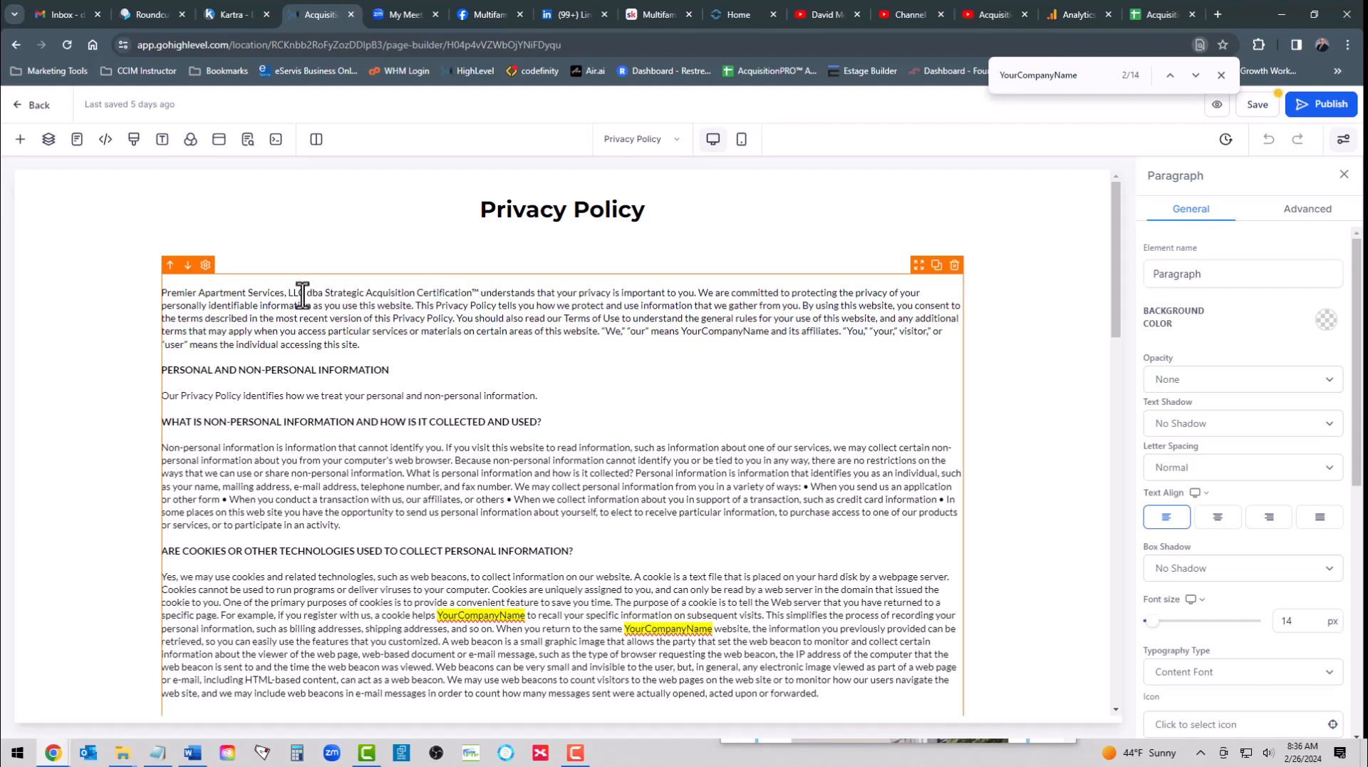
- Copy "Premier Apartment Services, LLC" from the opening sentence and replace the YourCompanyName placeholder after "our" means with it, without an extra line break
mouse_move(304, 294)
mouse_down()
mouse_move(190, 297)
mouse_move(305, 298)
mouse_up()
key(ctrl+c)
click(174, 297)
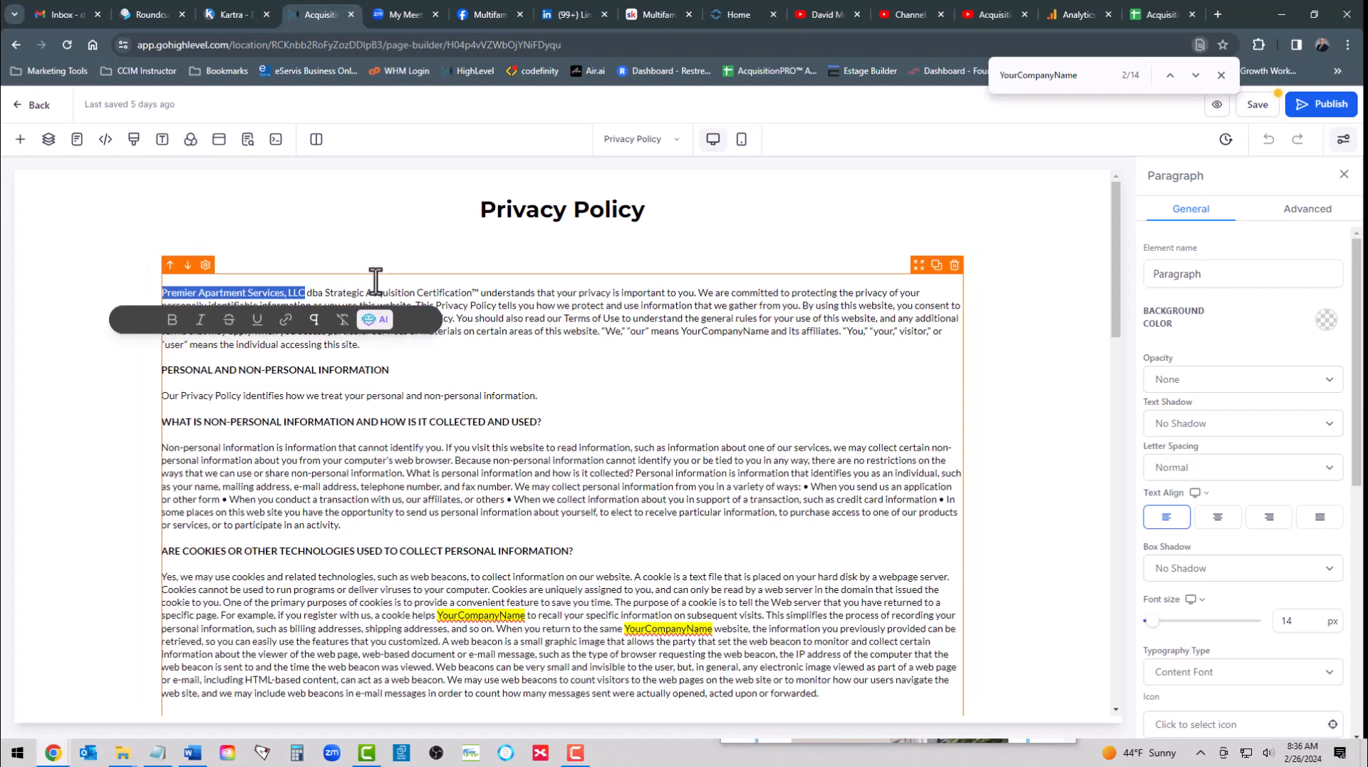
click(566, 320)
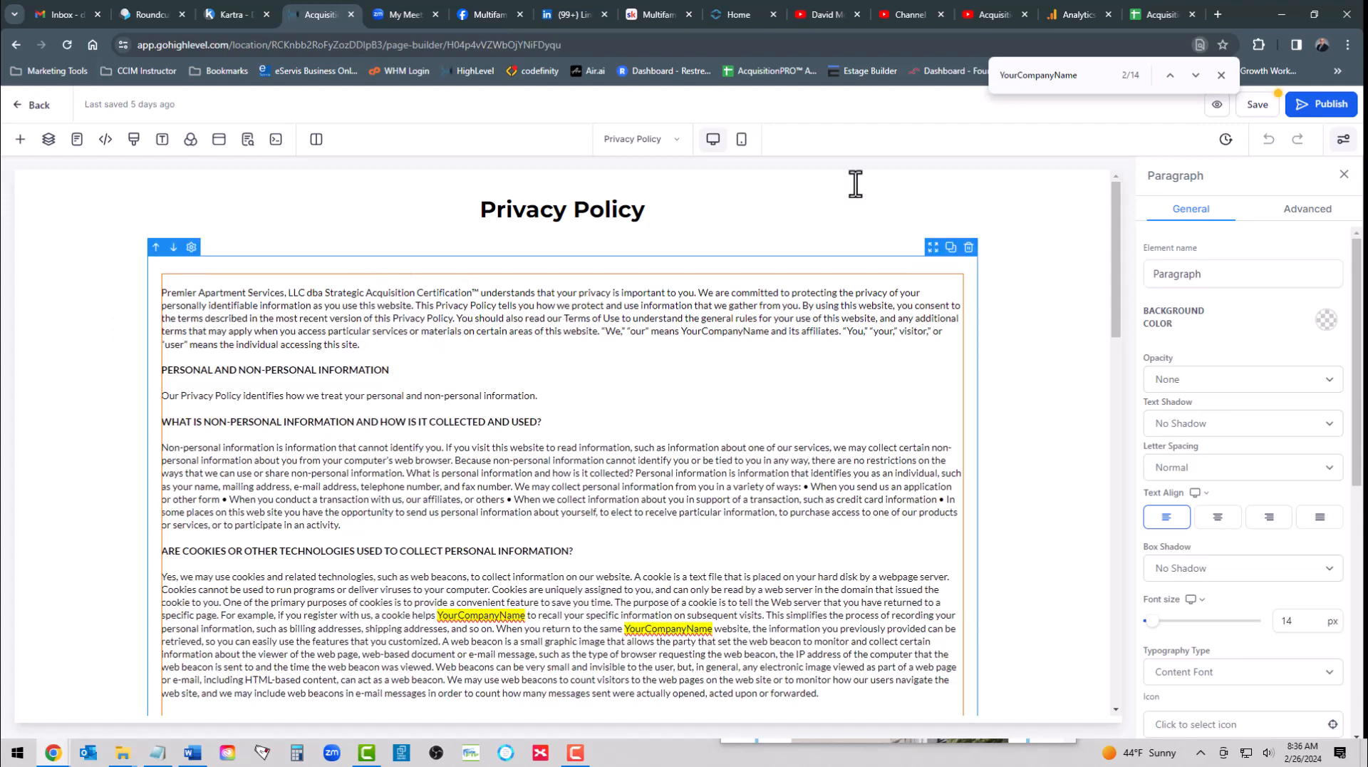
click(1174, 77)
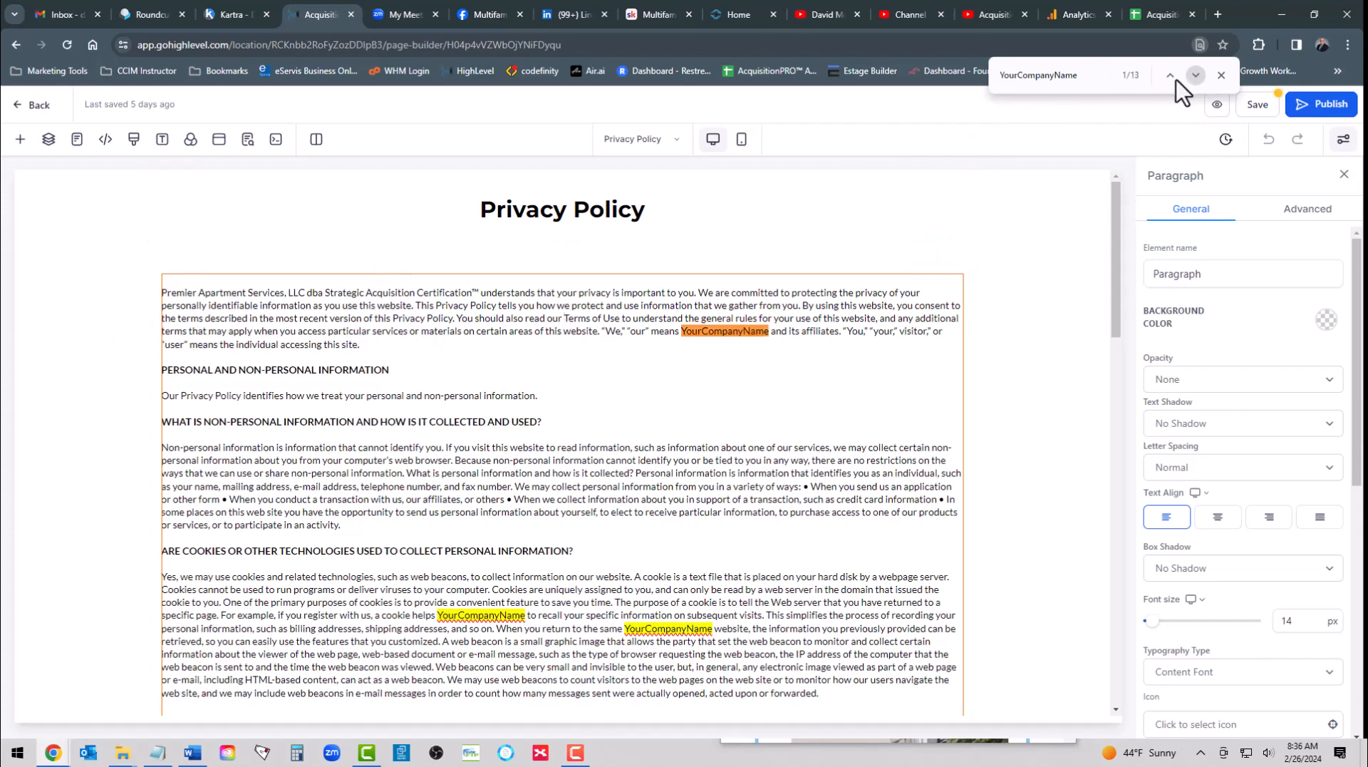
drag(680, 330, 749, 332)
click(681, 335)
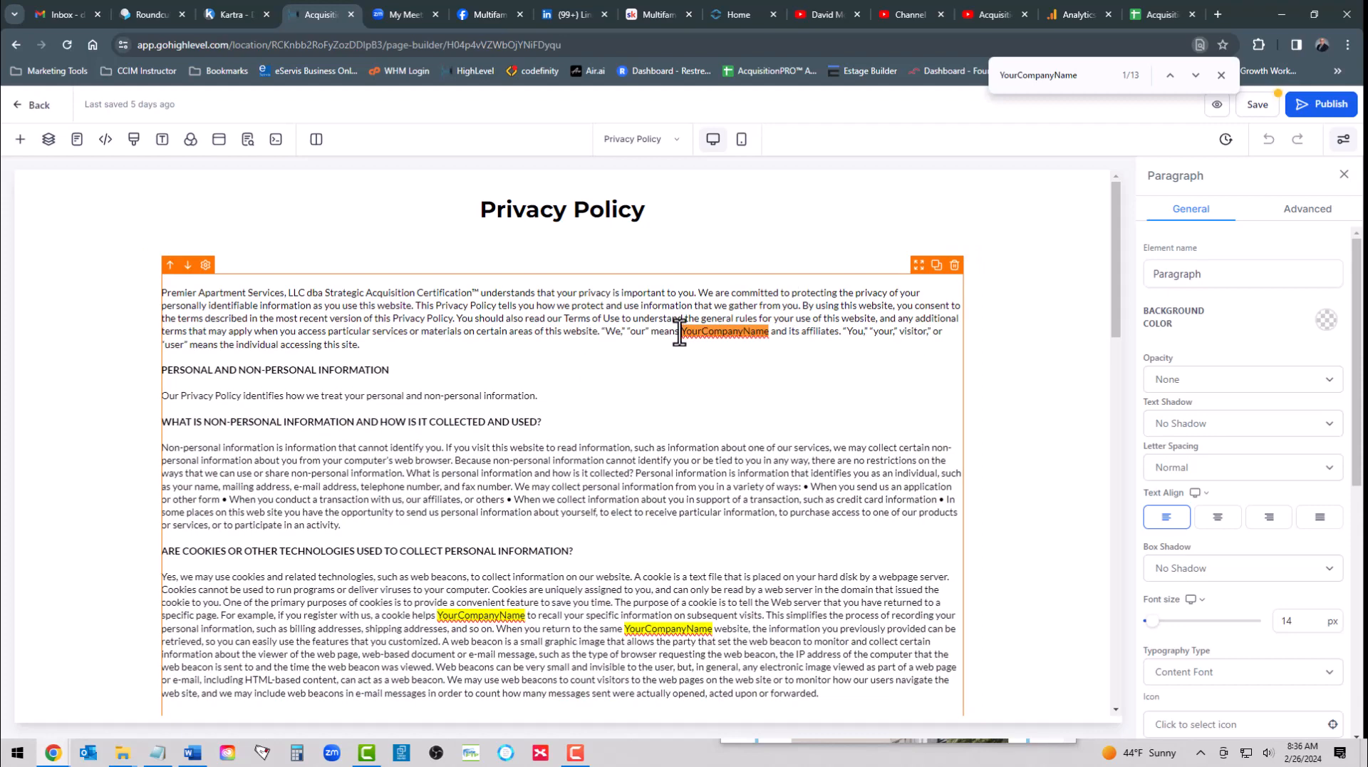
drag(682, 331, 767, 338)
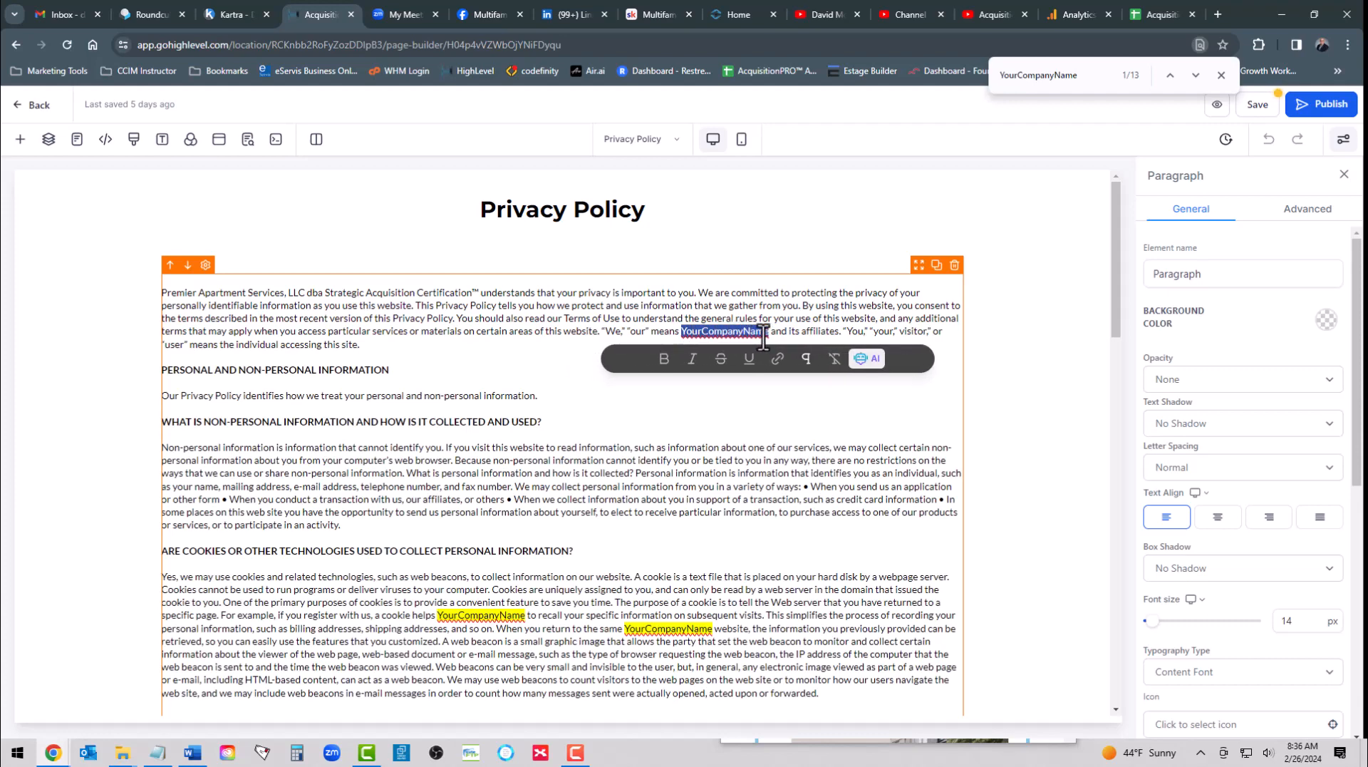
key(ctrl+v)
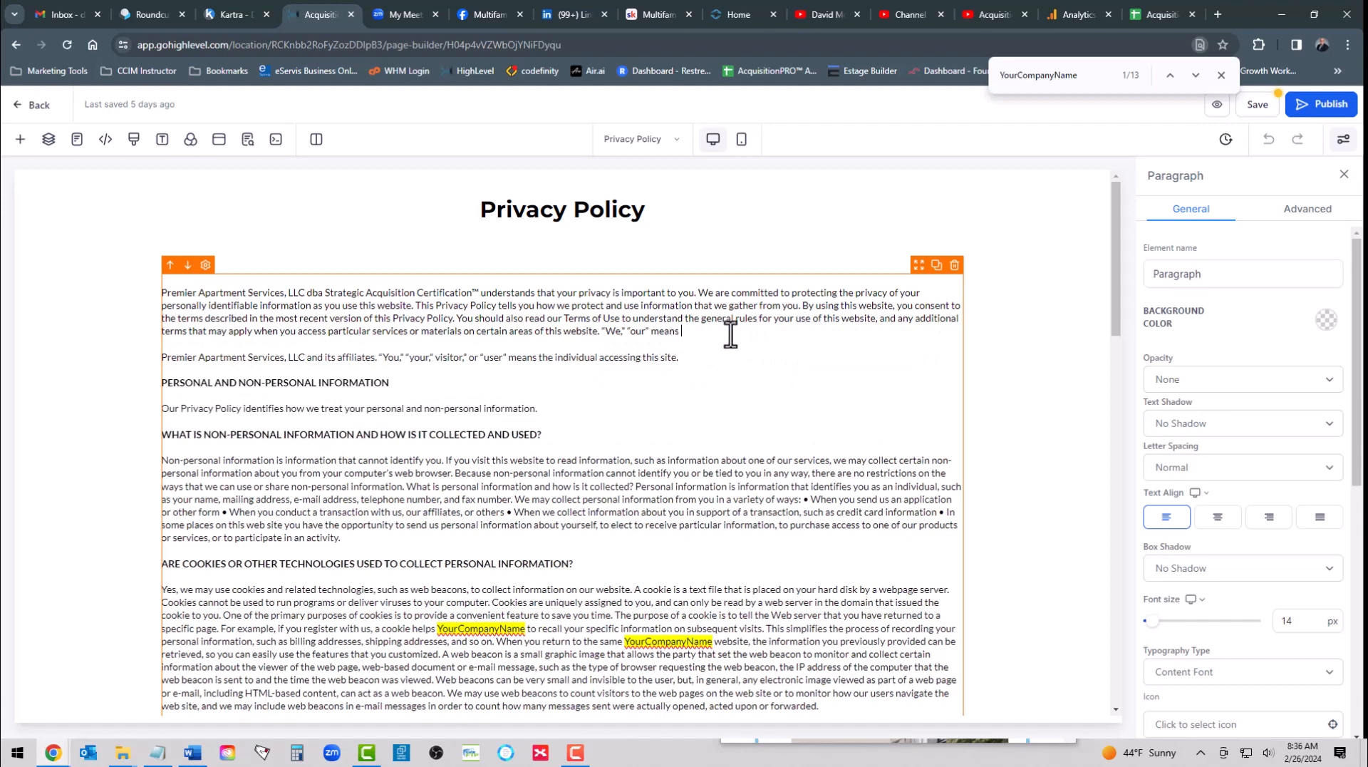
key(BackSpace)
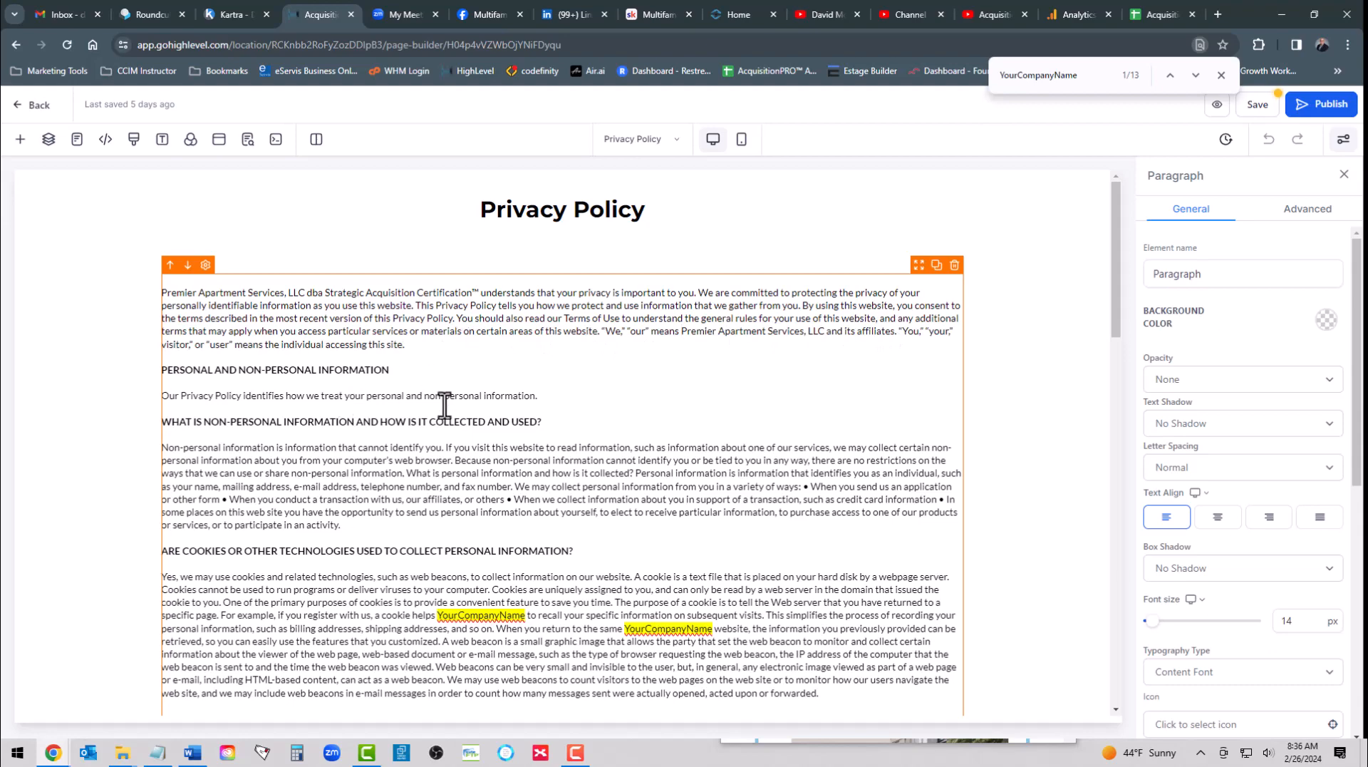
- Review the rest of the privacy policy for remaining YourCompanyName placeholders
scroll(385, 426, down, 10)
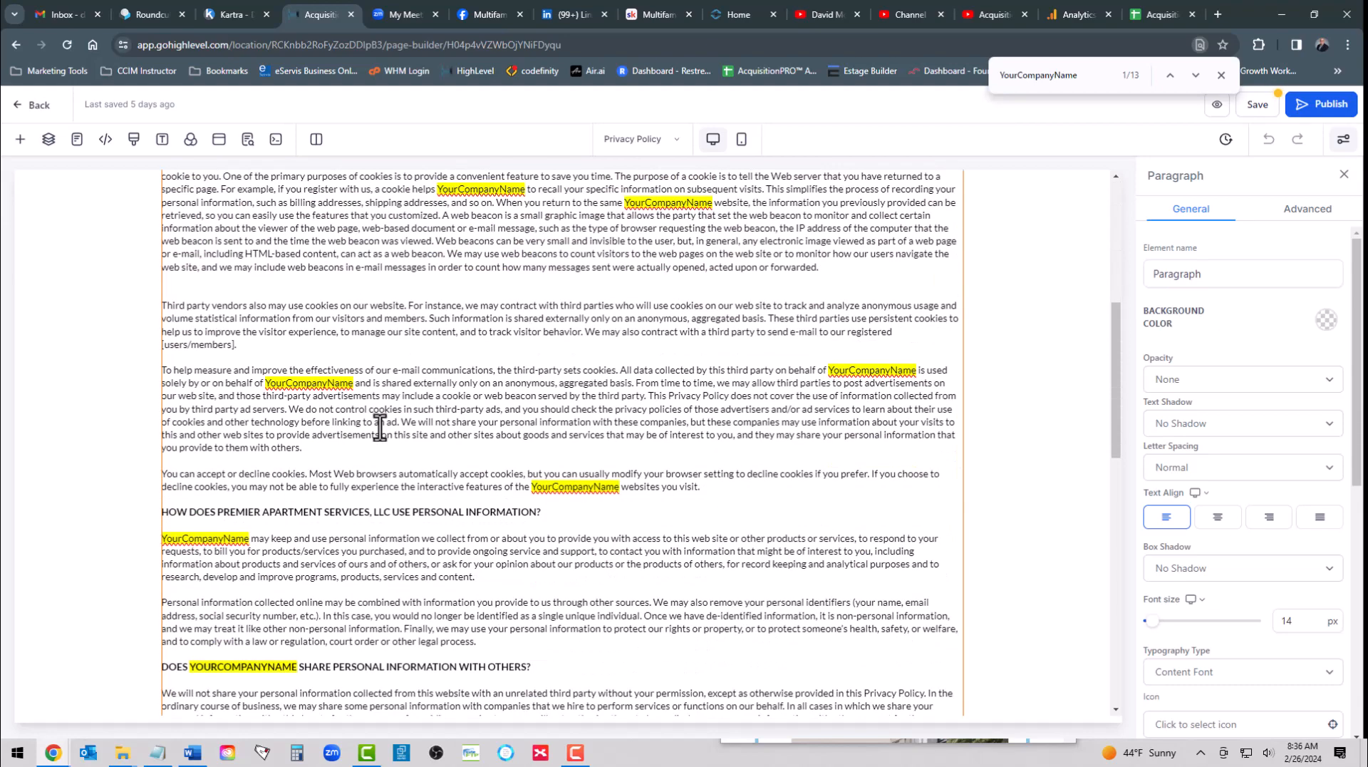
scroll(311, 427, down, 1)
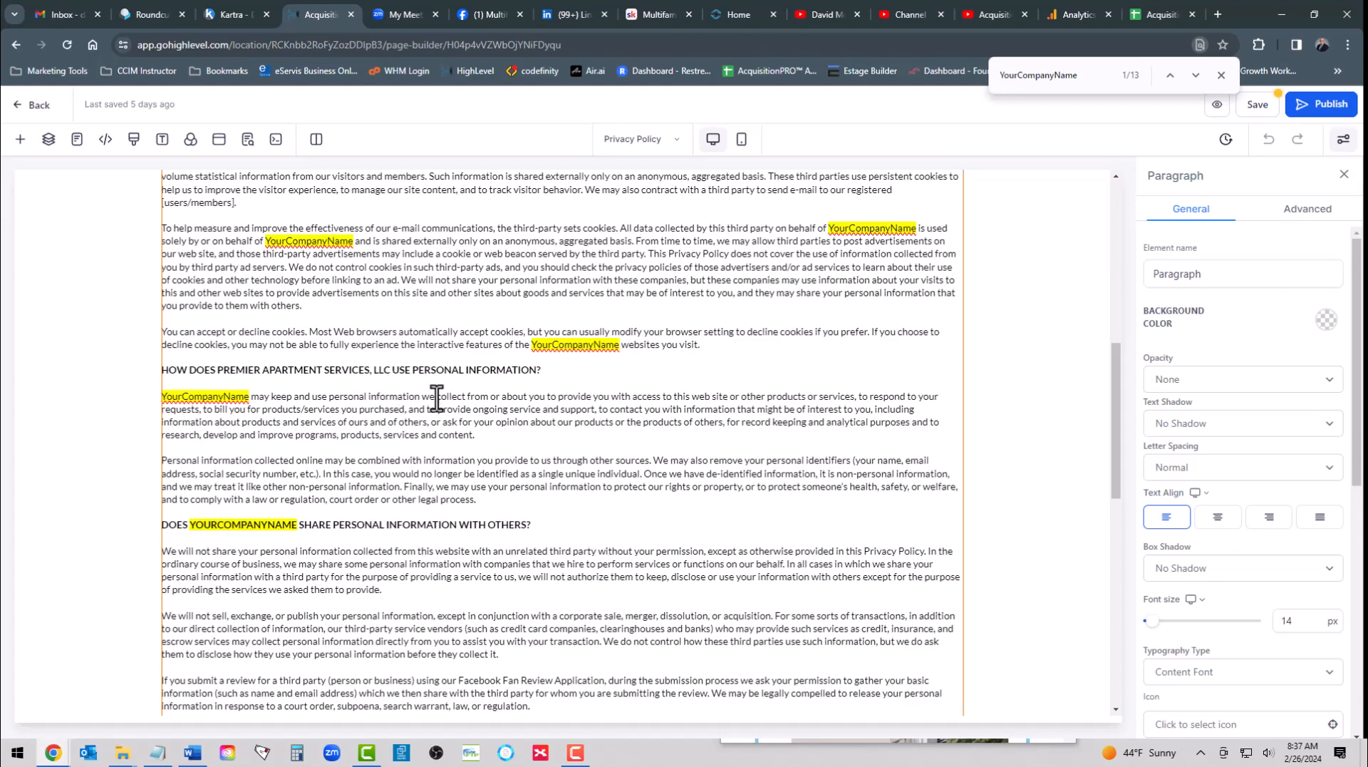
scroll(442, 418, down, 5)
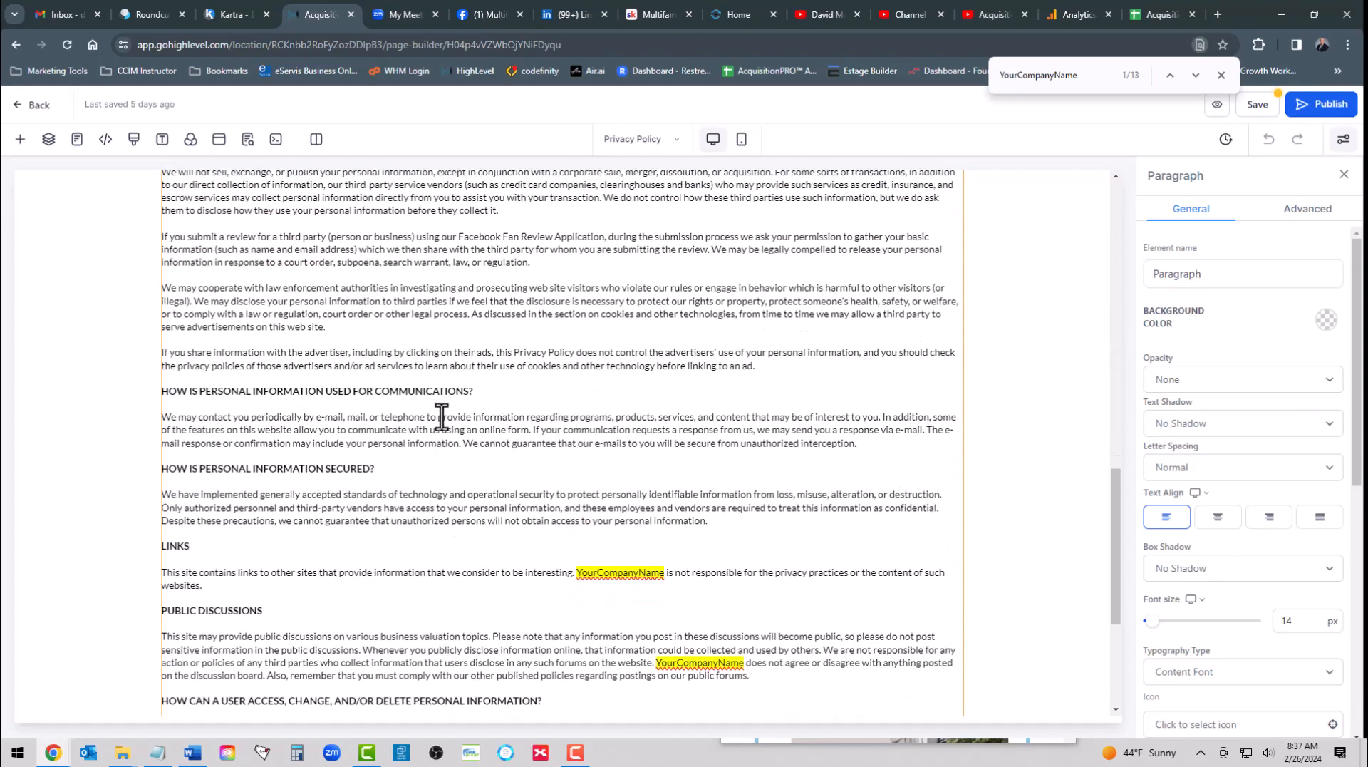
scroll(442, 419, up, 10)
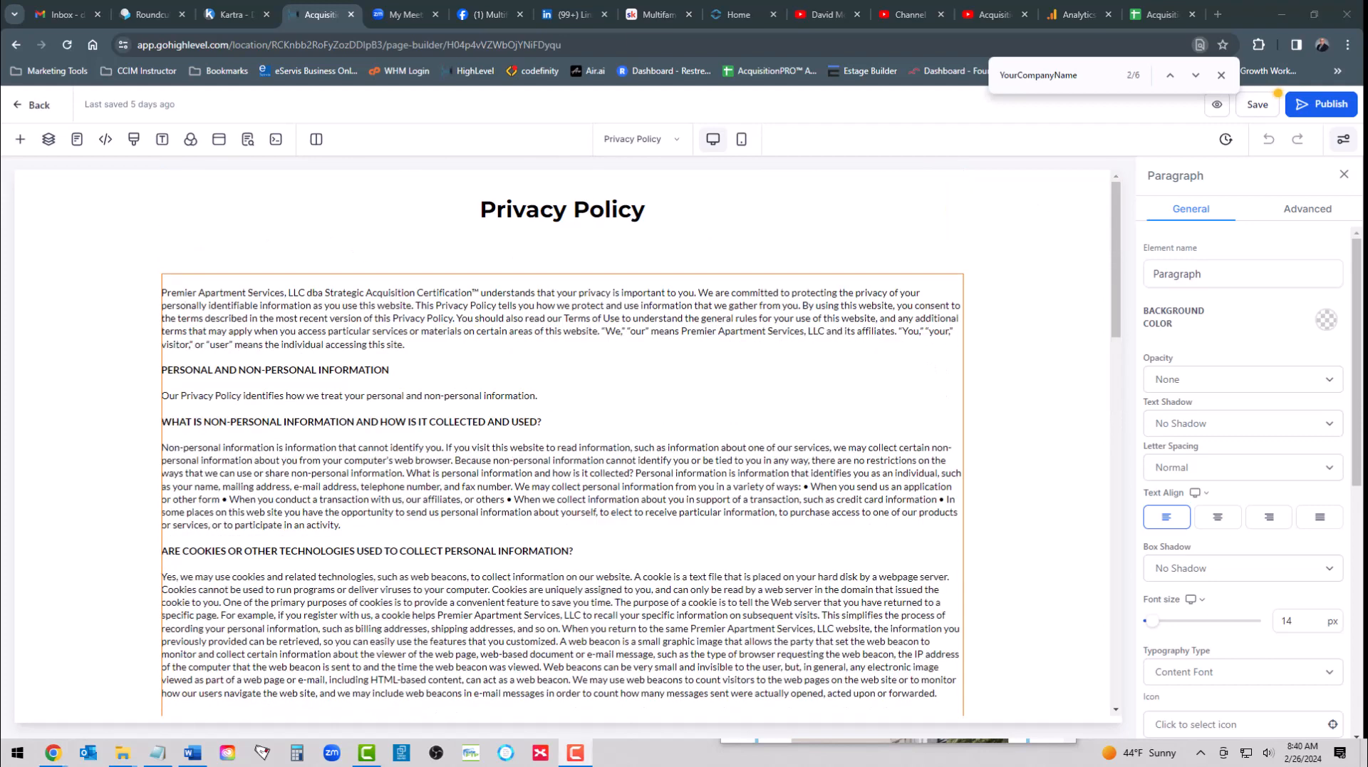
scroll(571, 452, down, 10)
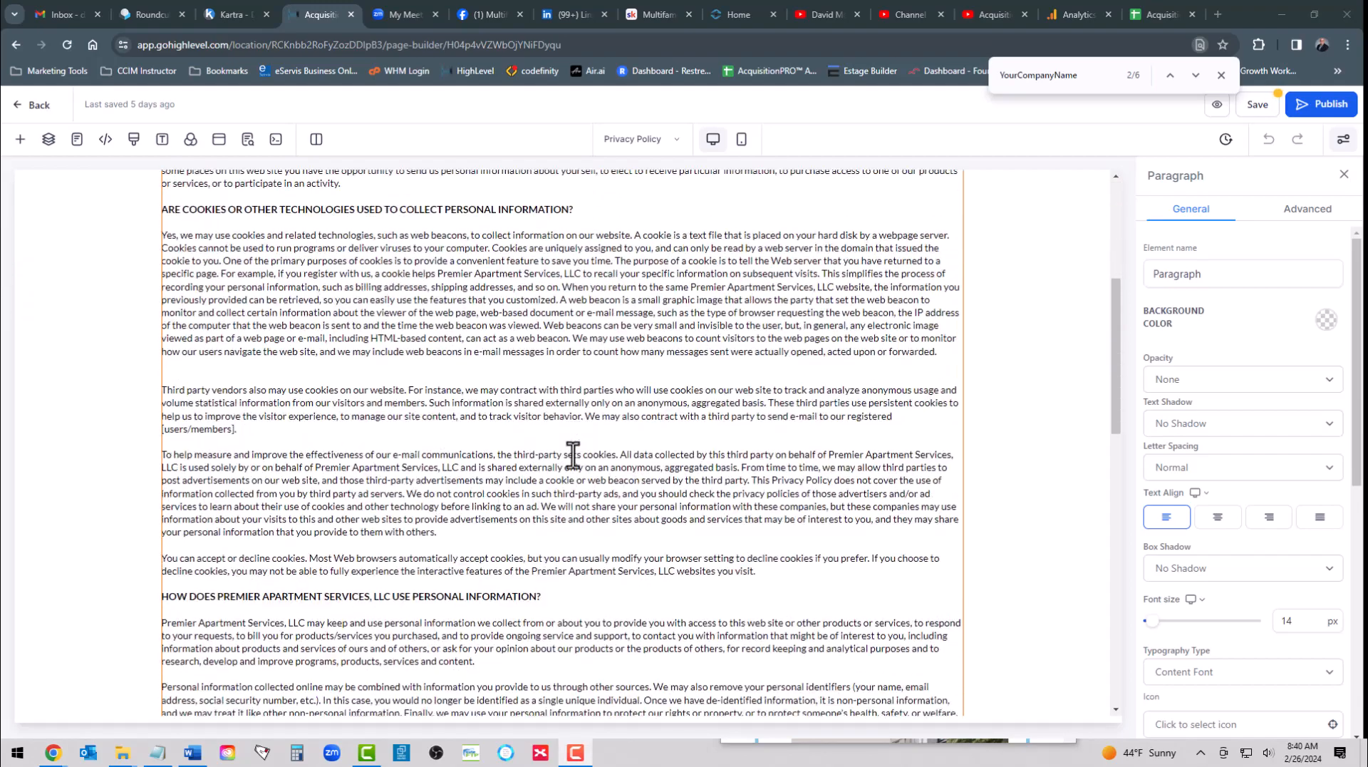
scroll(621, 438, down, 10)
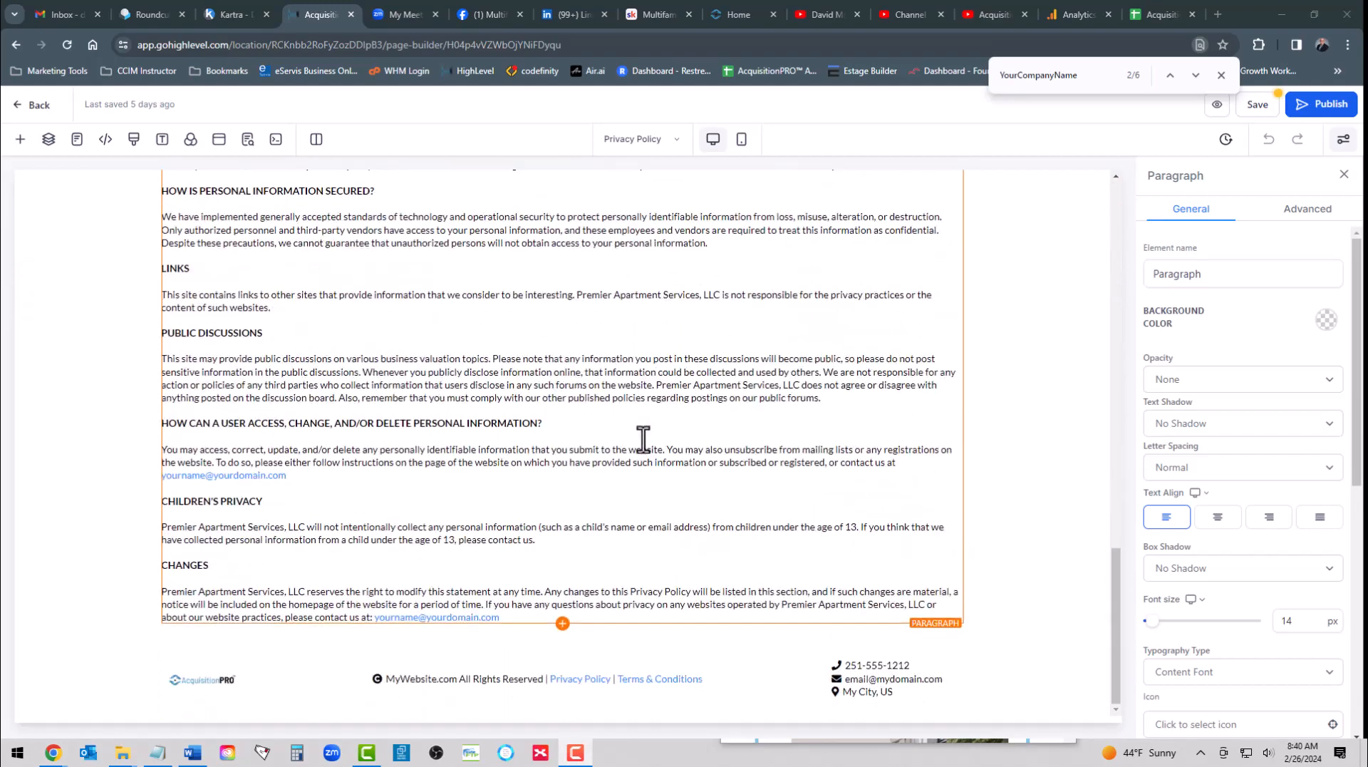
scroll(542, 499, up, 20)
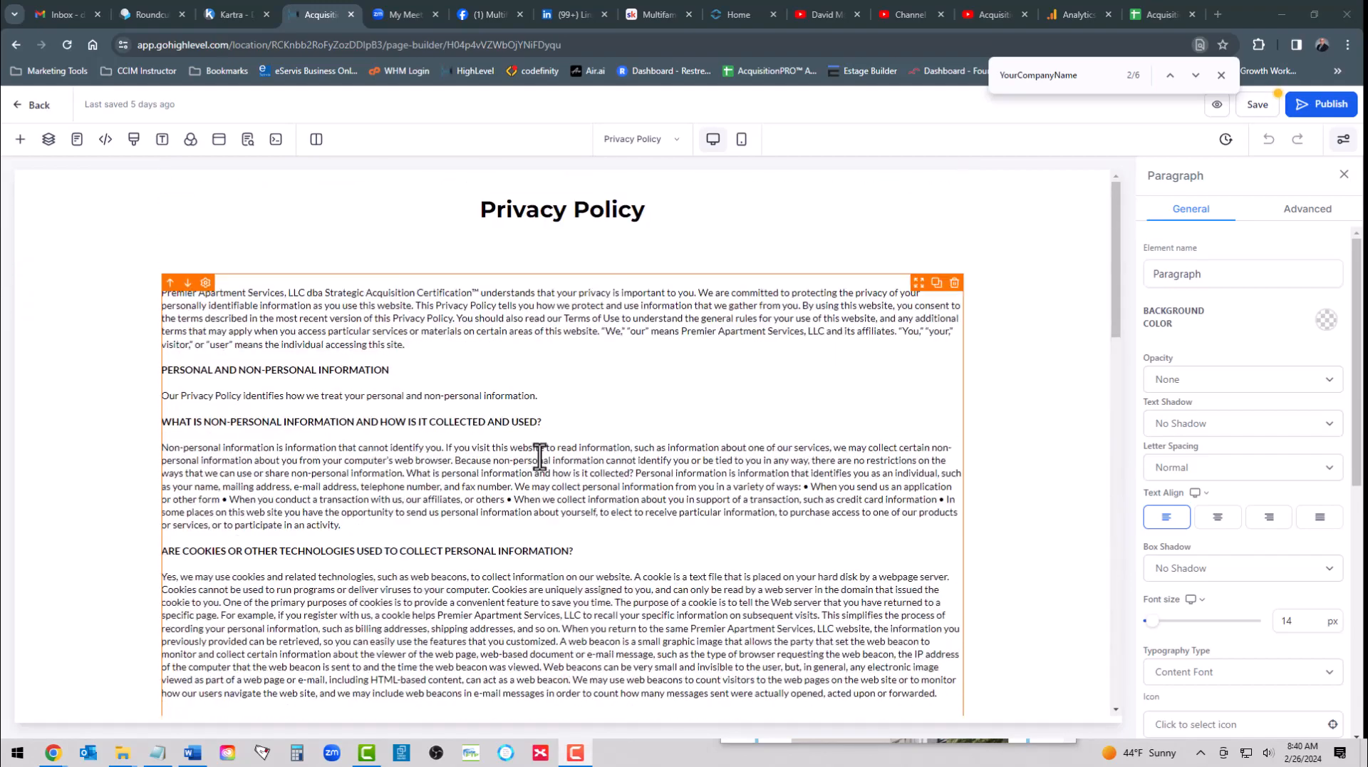
click(1194, 75)
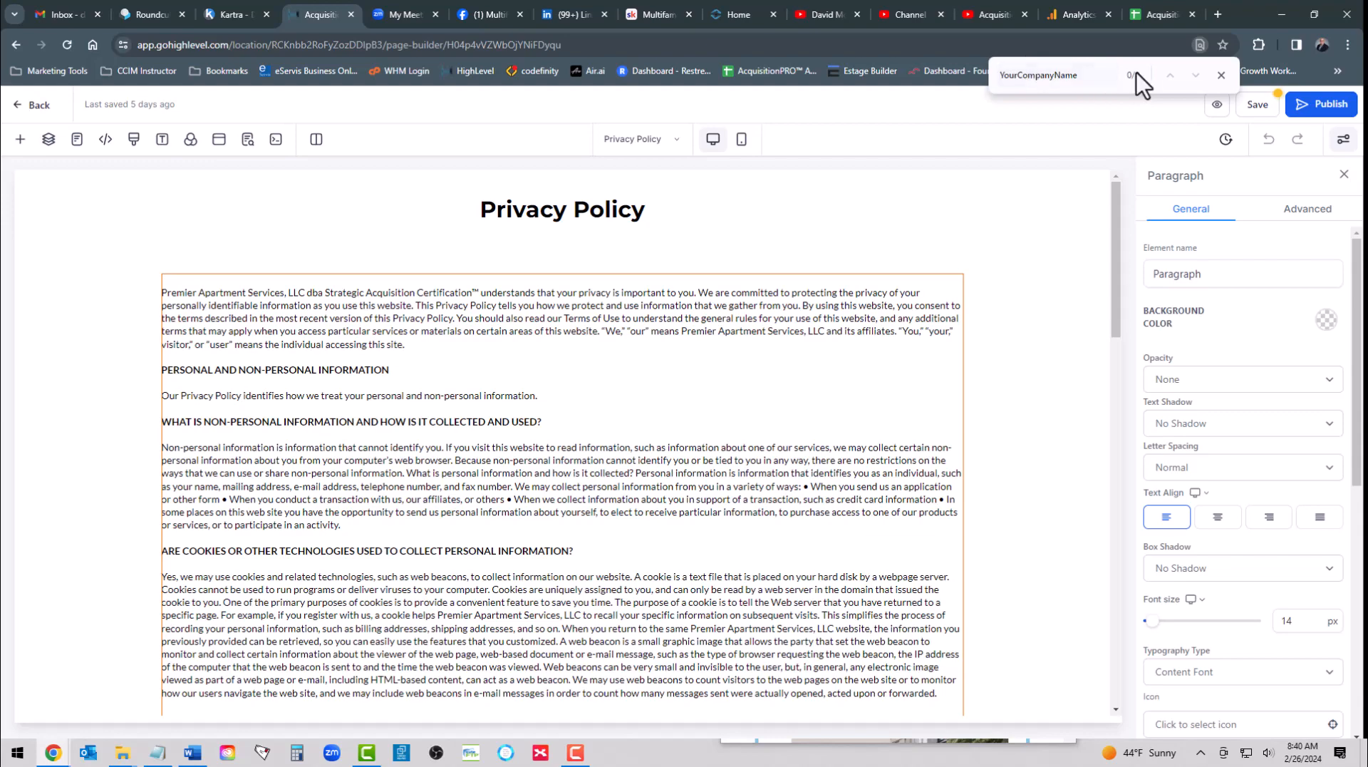
- Replace the placeholder e-mail in the section on accessing, changing or deleting personal information with the company's contact e-mail
scroll(605, 403, down, 3)
scroll(604, 403, down, 12)
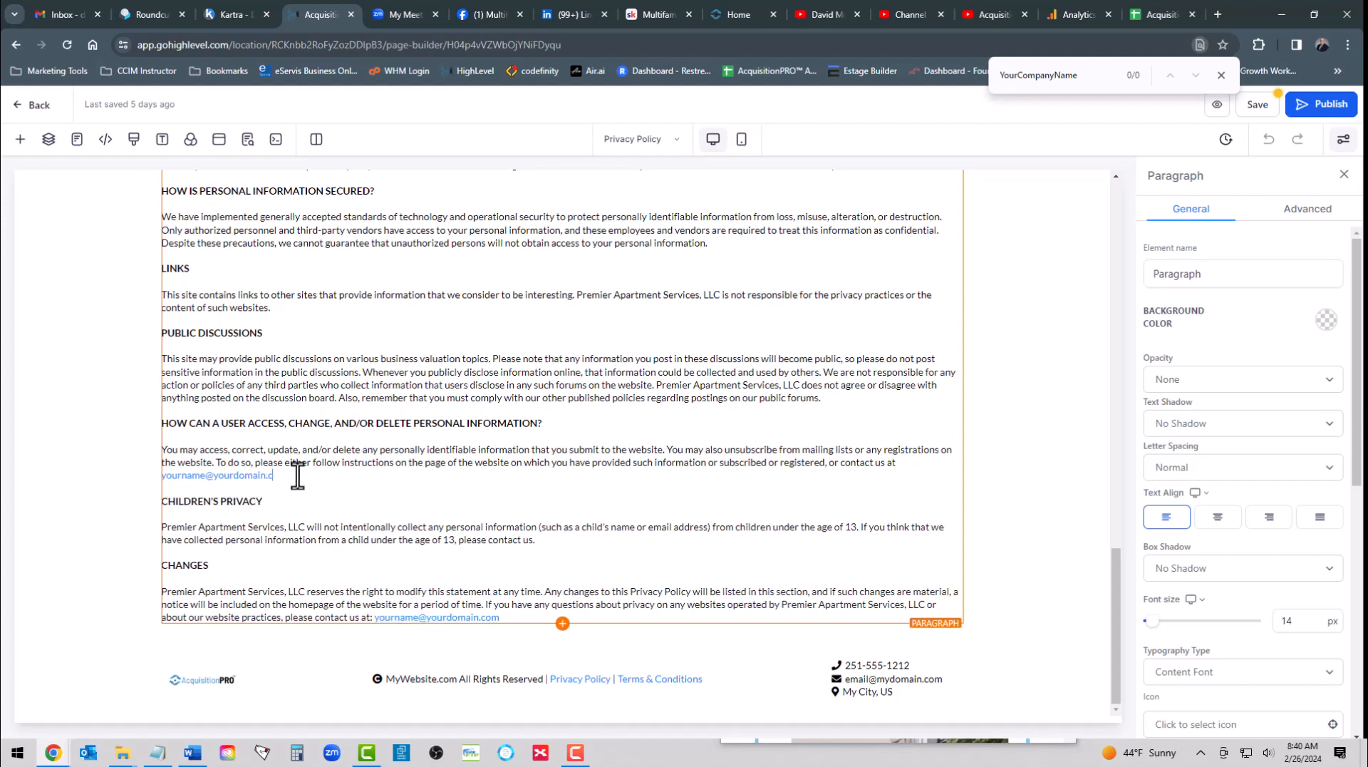
key(BackSpace)
key(BackSpace)
key(BackSpace)
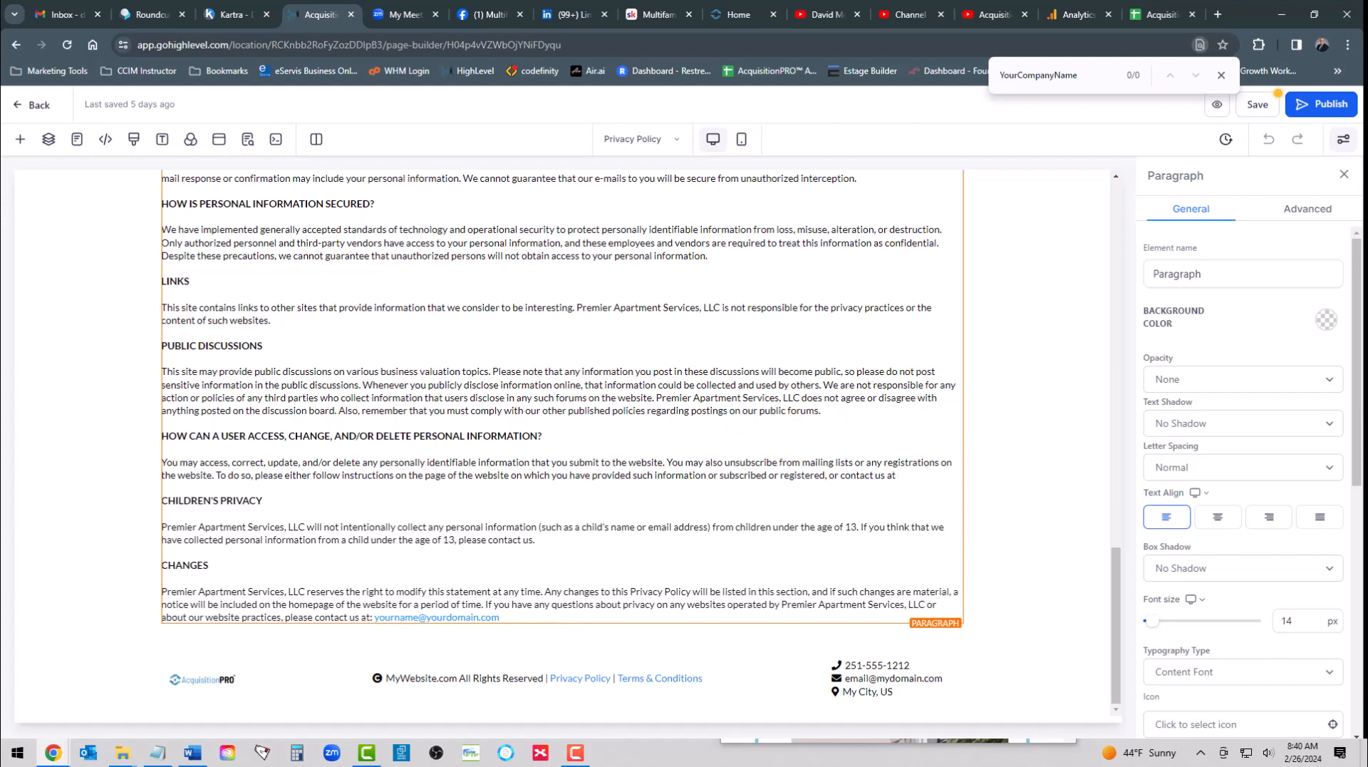
key(alt+Tab)
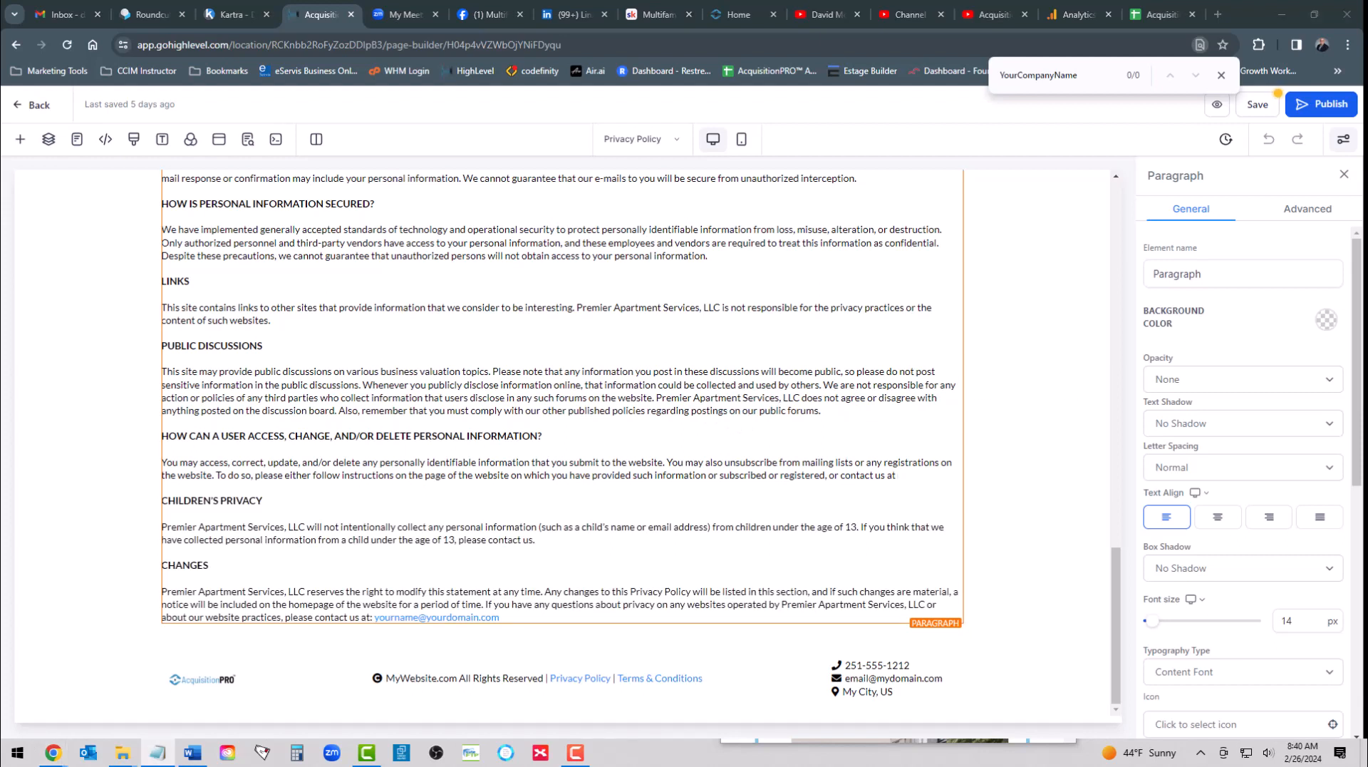
click(912, 474)
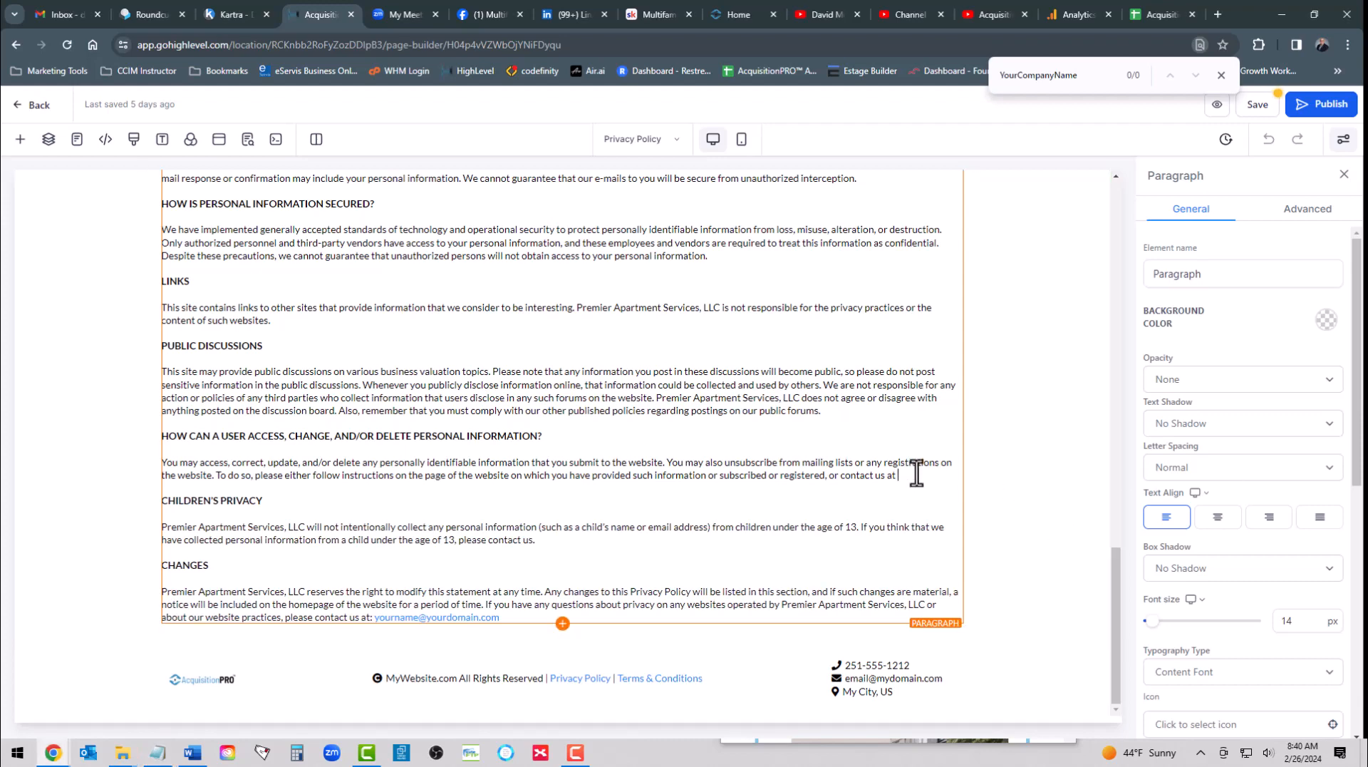
key(ctrl+v)
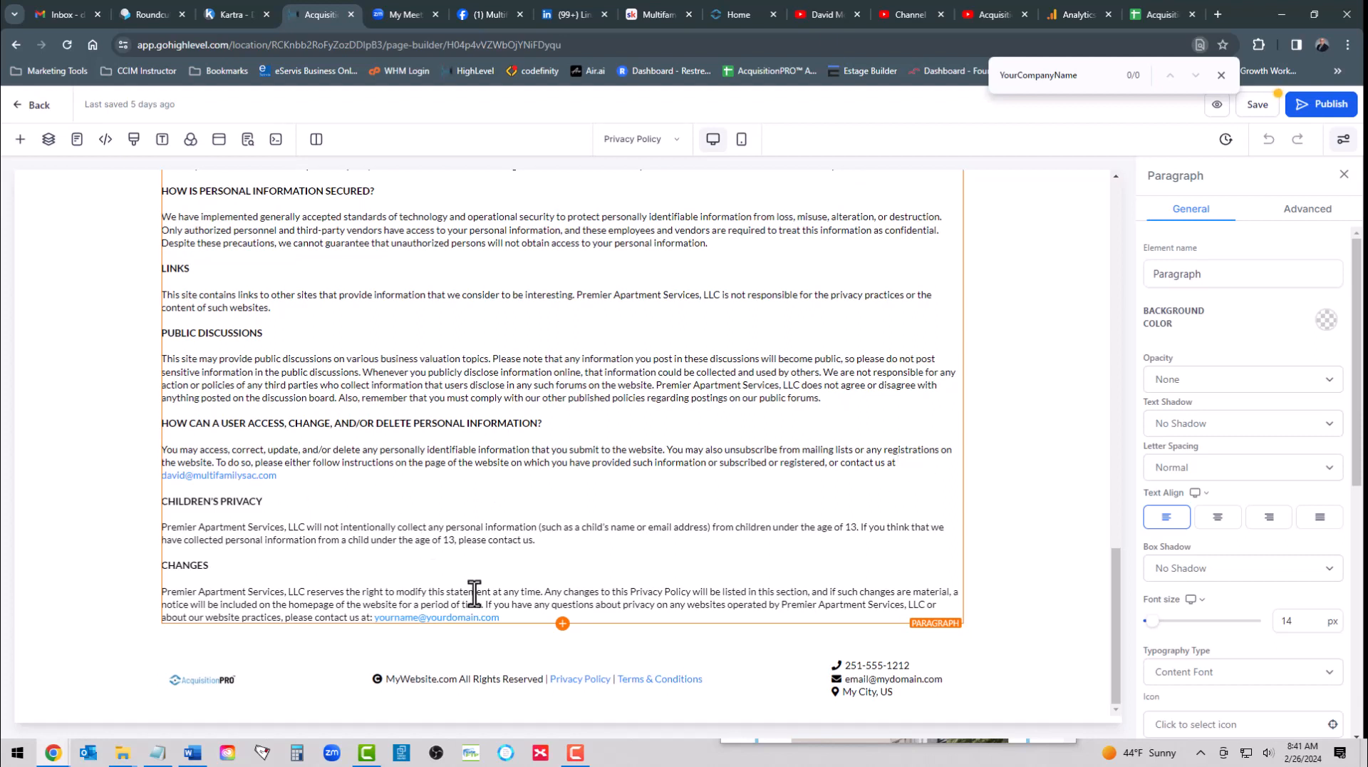
- Replace the placeholder e-mail at the end of the Changes section with the company's contact e-mail
click(508, 616)
key(ctrl+v)
scroll(577, 428, up, 10)
scroll(579, 427, up, 10)
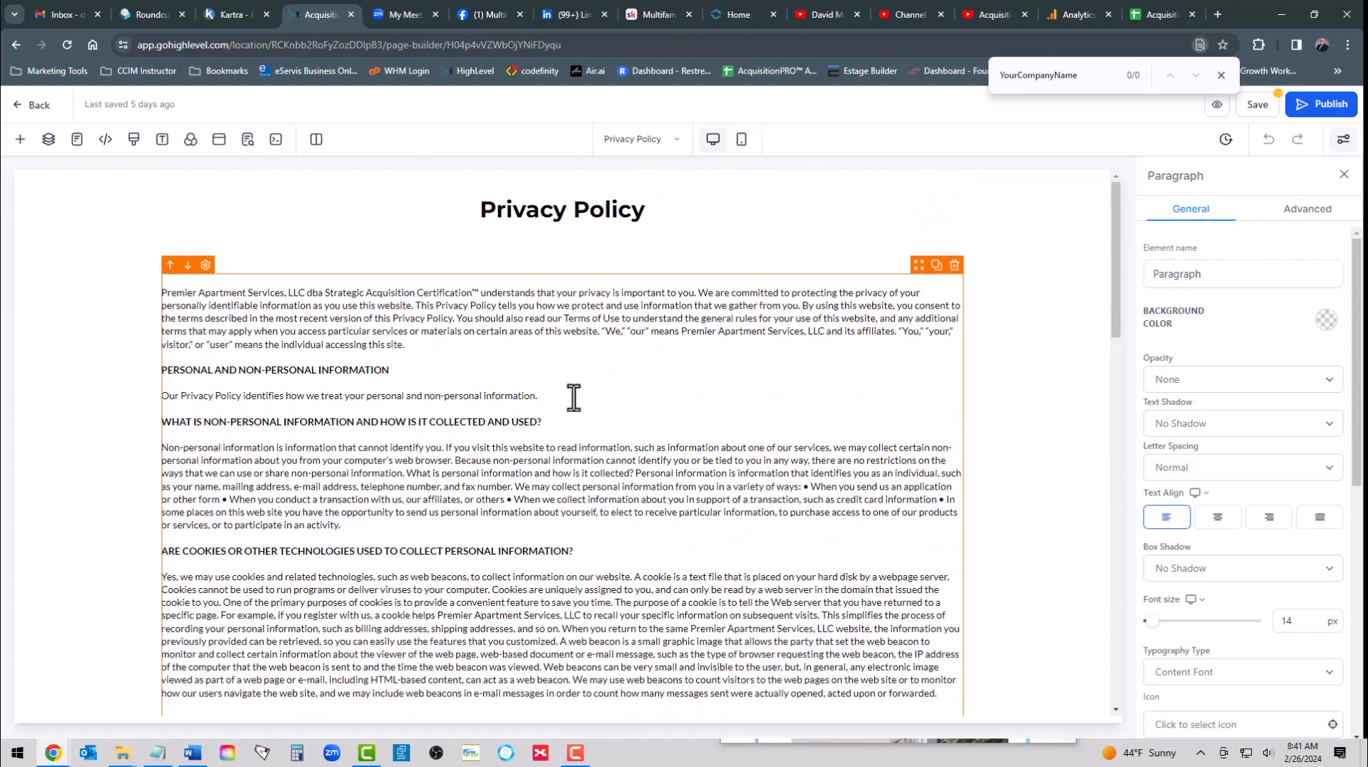
- Replace the footer's AcquisitionPRO logo with the newly uploaded strategic-acquisition-cert-logo.png from the media library
scroll(574, 431, down, 20)
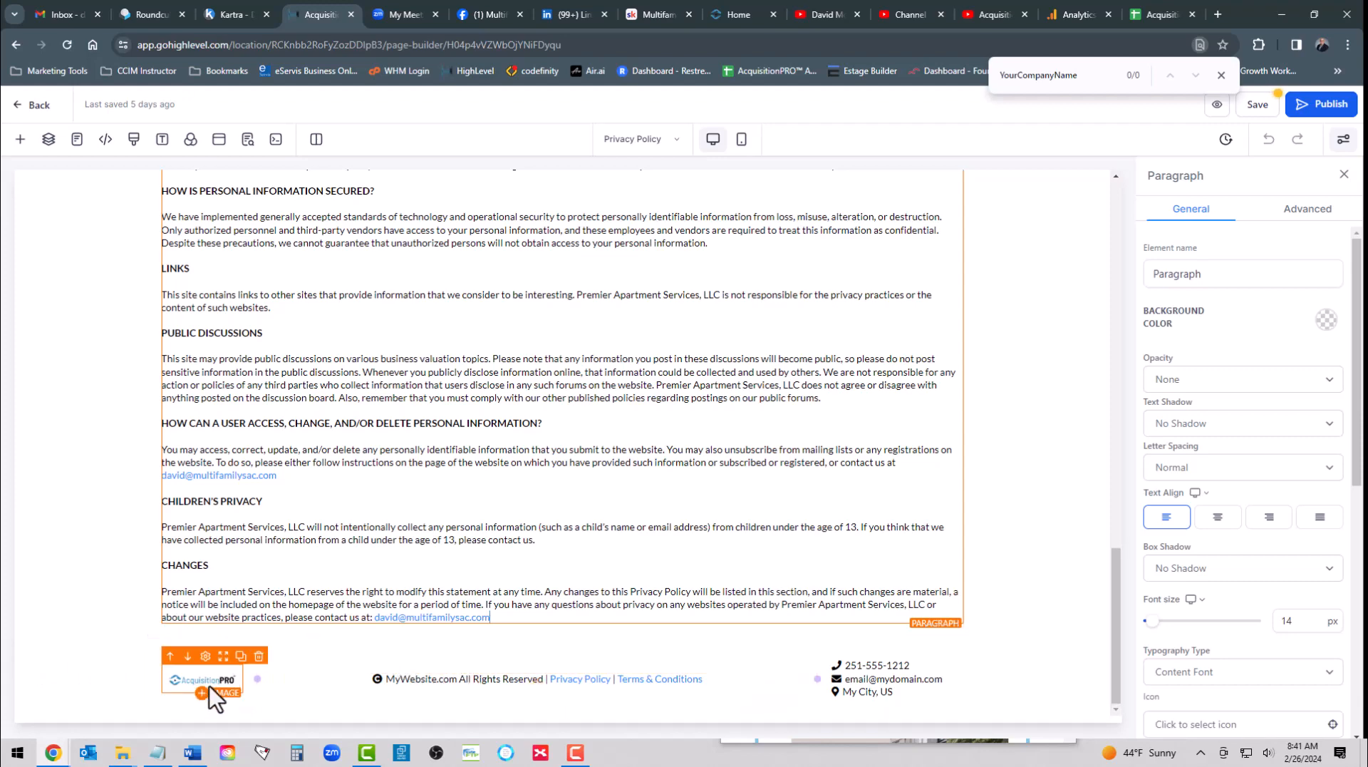
click(198, 684)
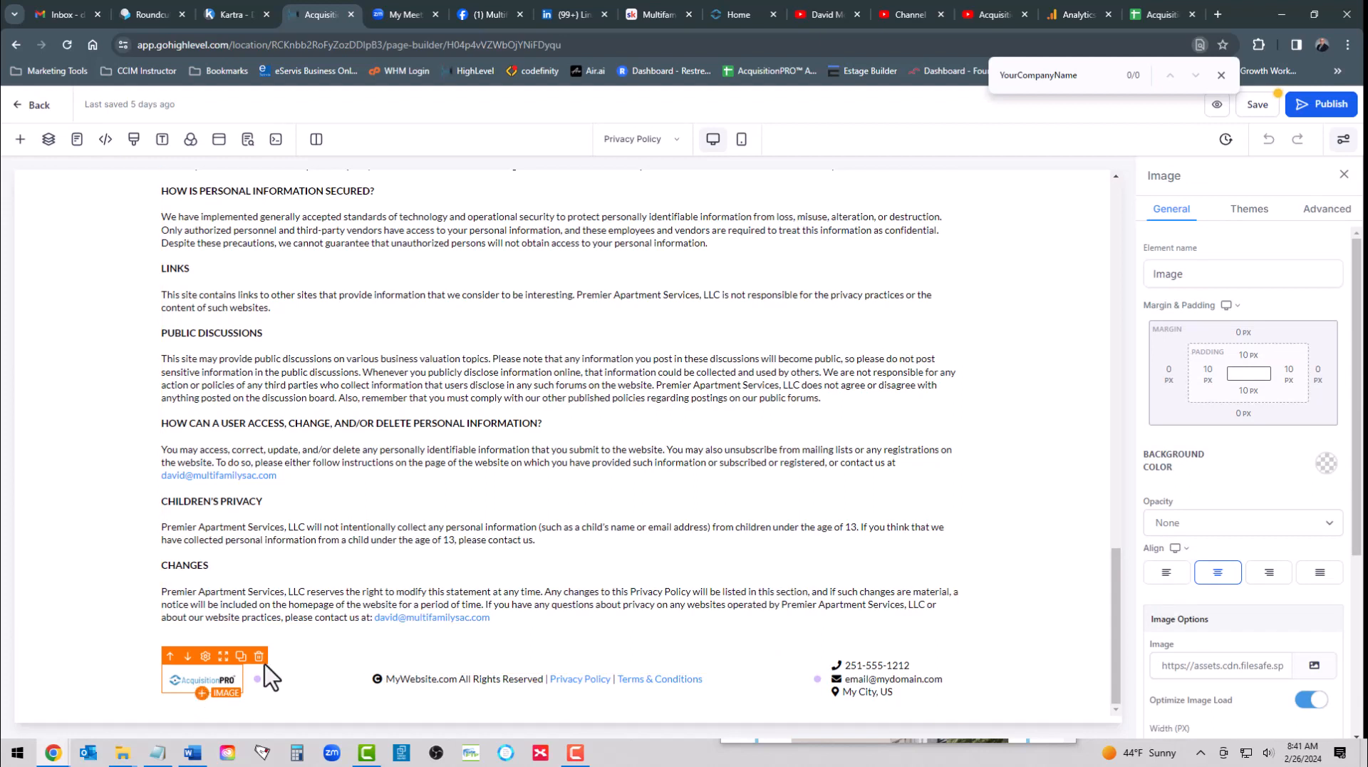
click(1313, 665)
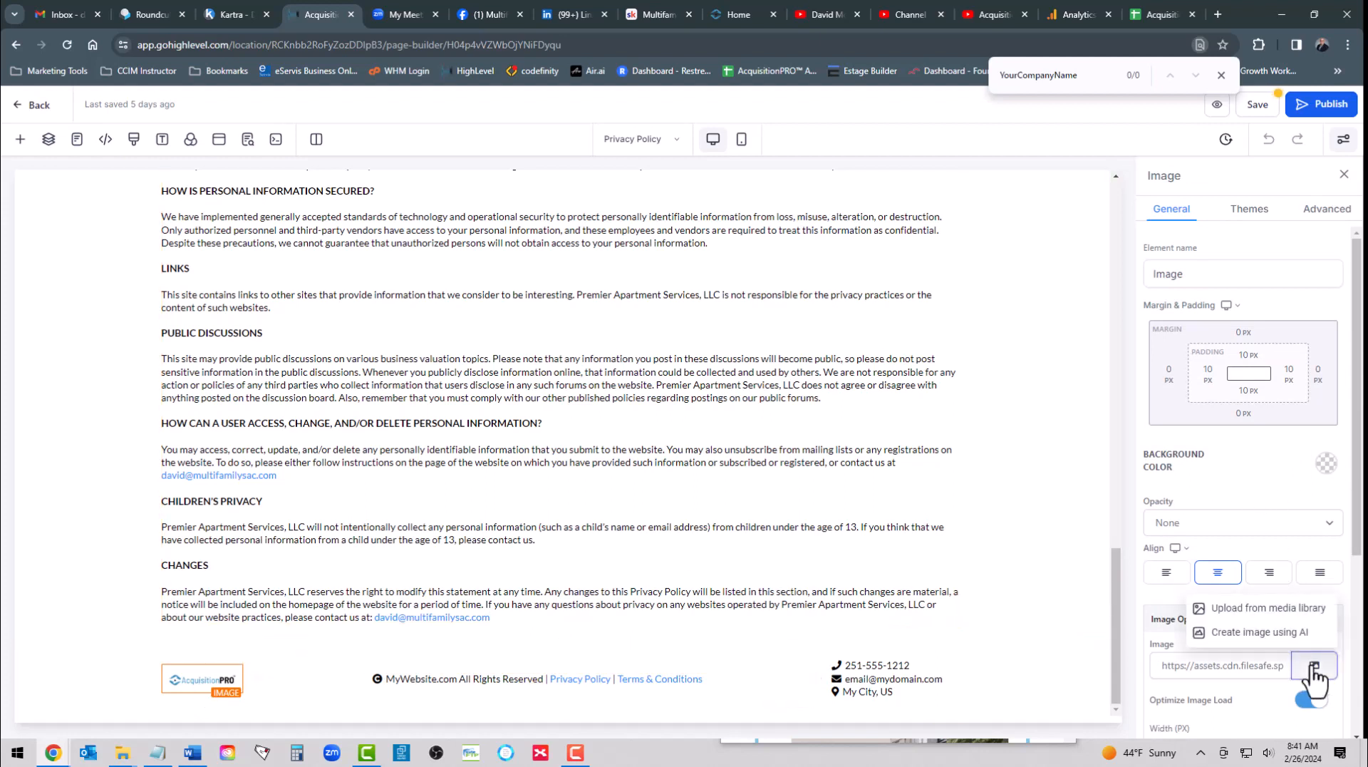
click(1268, 608)
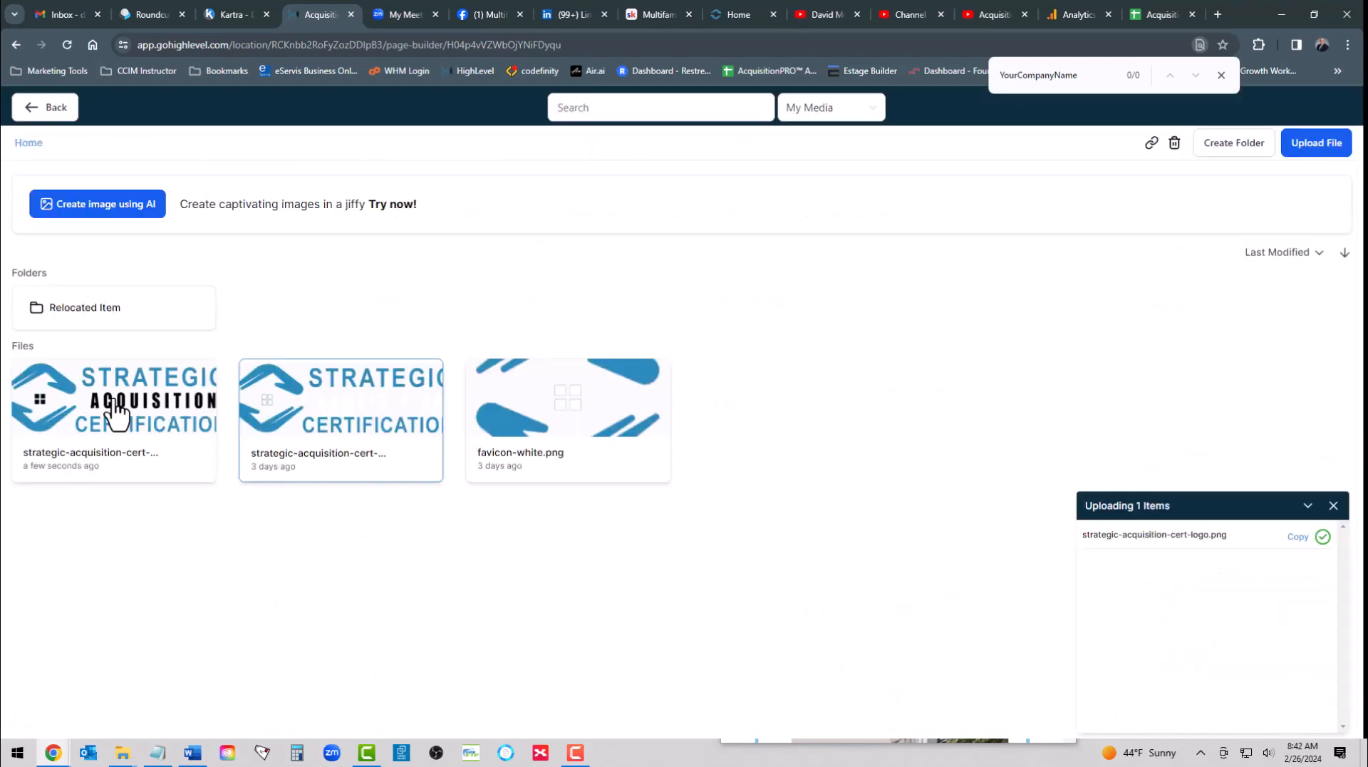
click(114, 421)
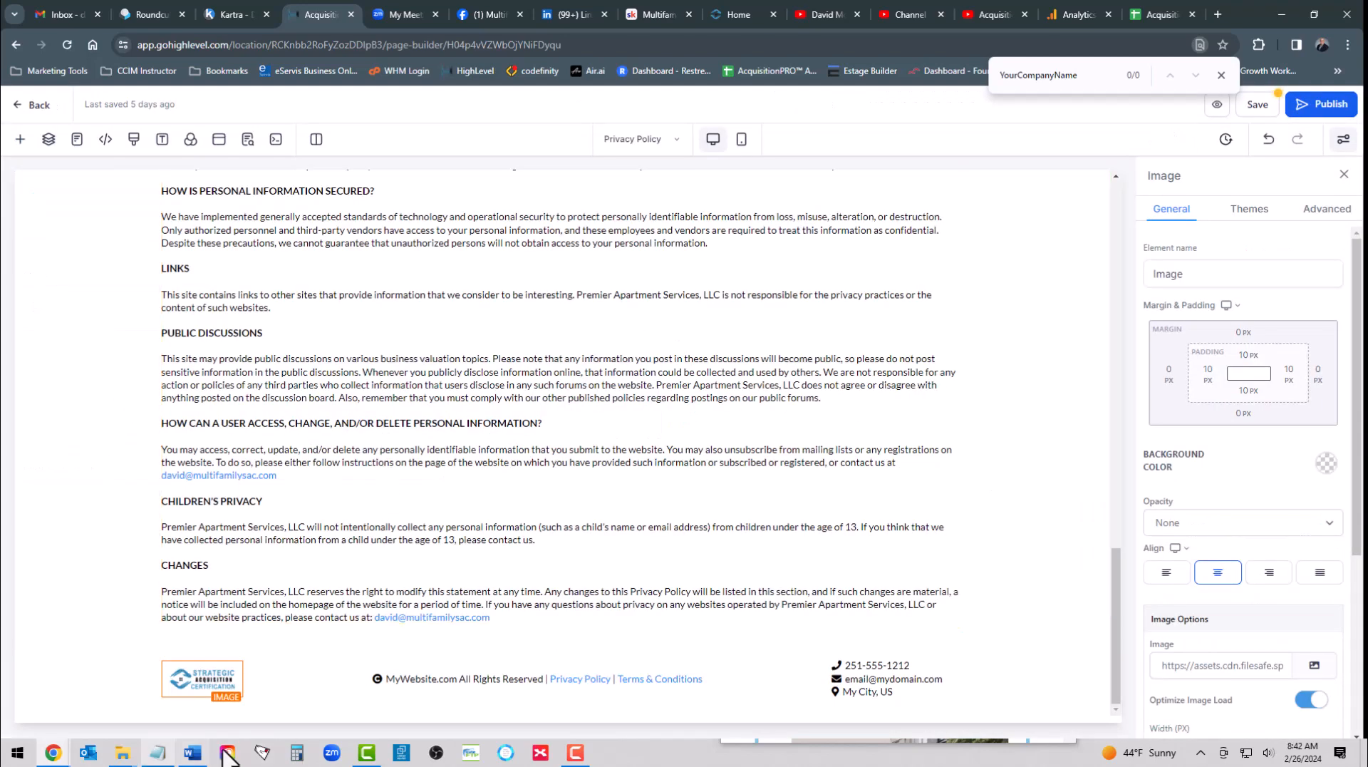
- Replace the MyWebsite.com placeholder in the footer's copyright line with Strategic Acquisition Certification™
click(544, 527)
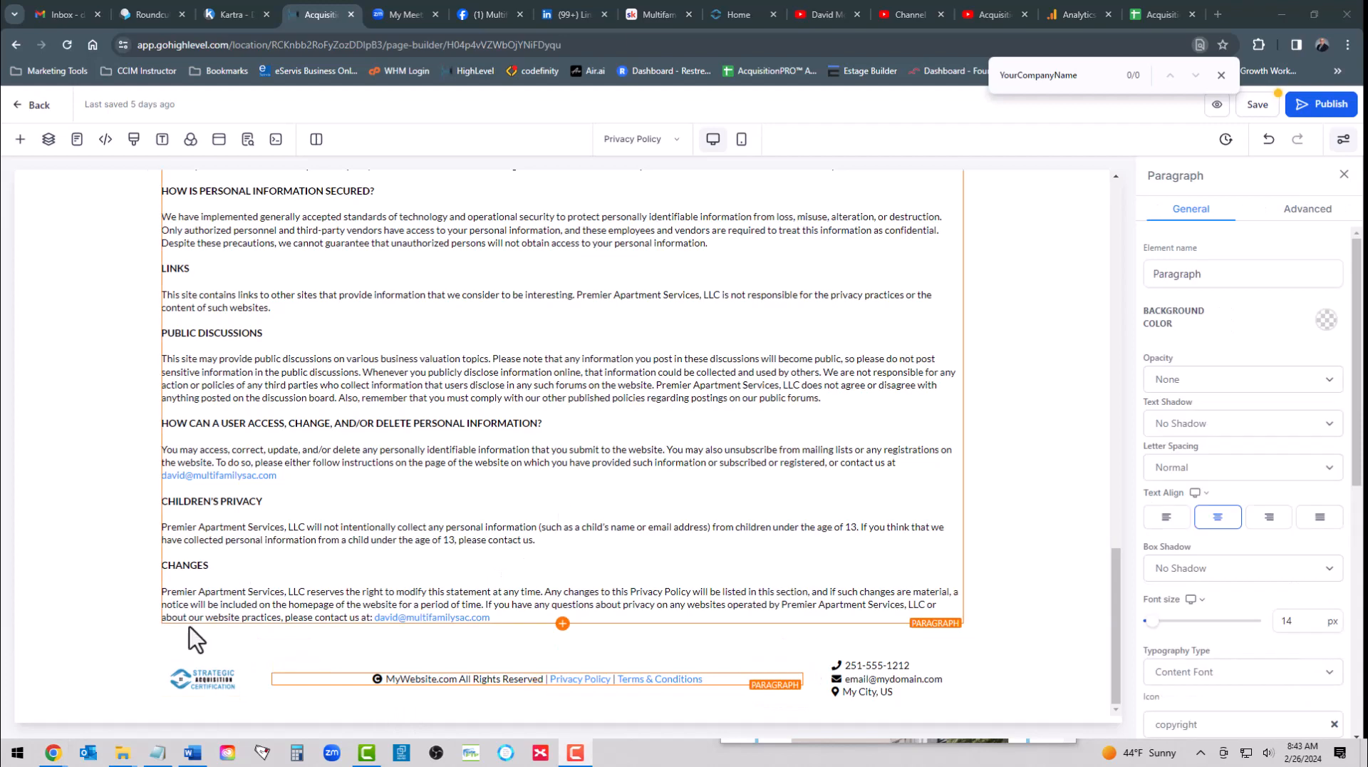
click(388, 678)
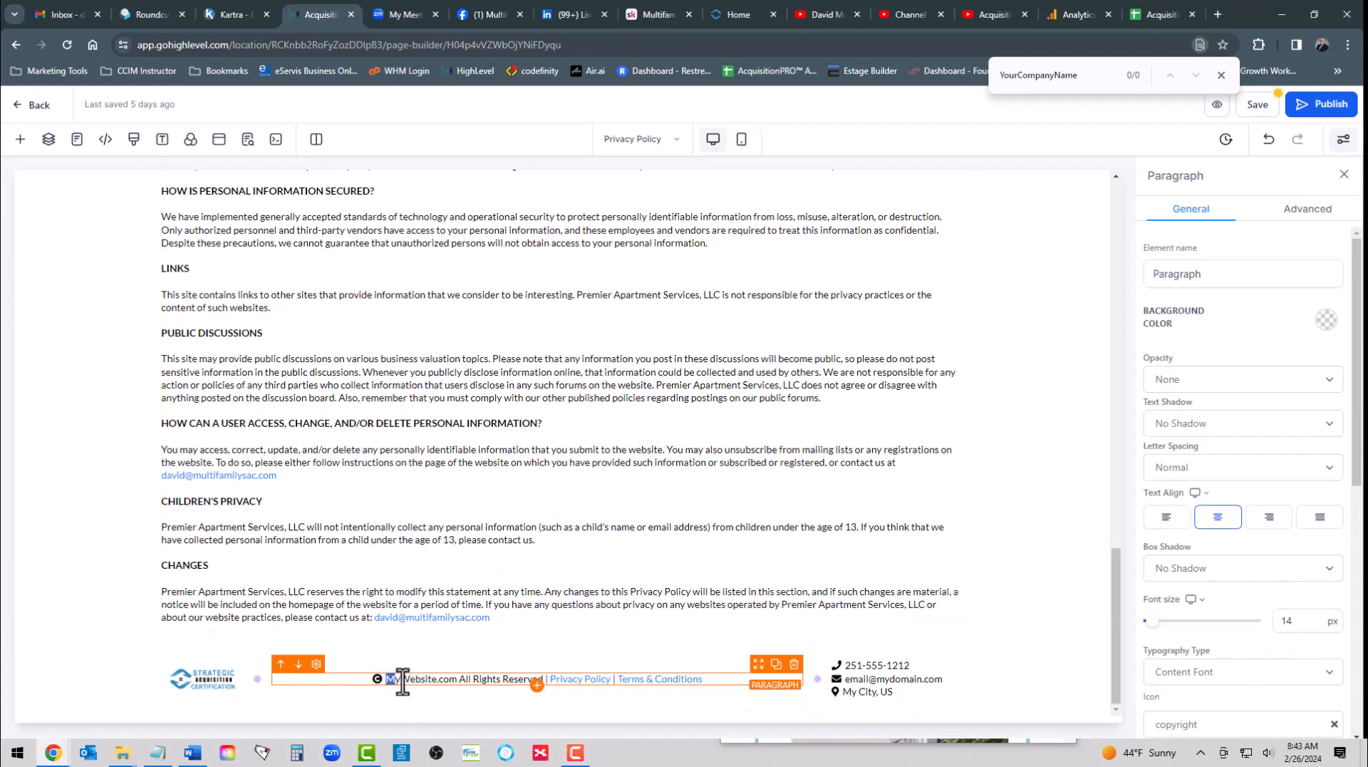
drag(387, 678, 454, 681)
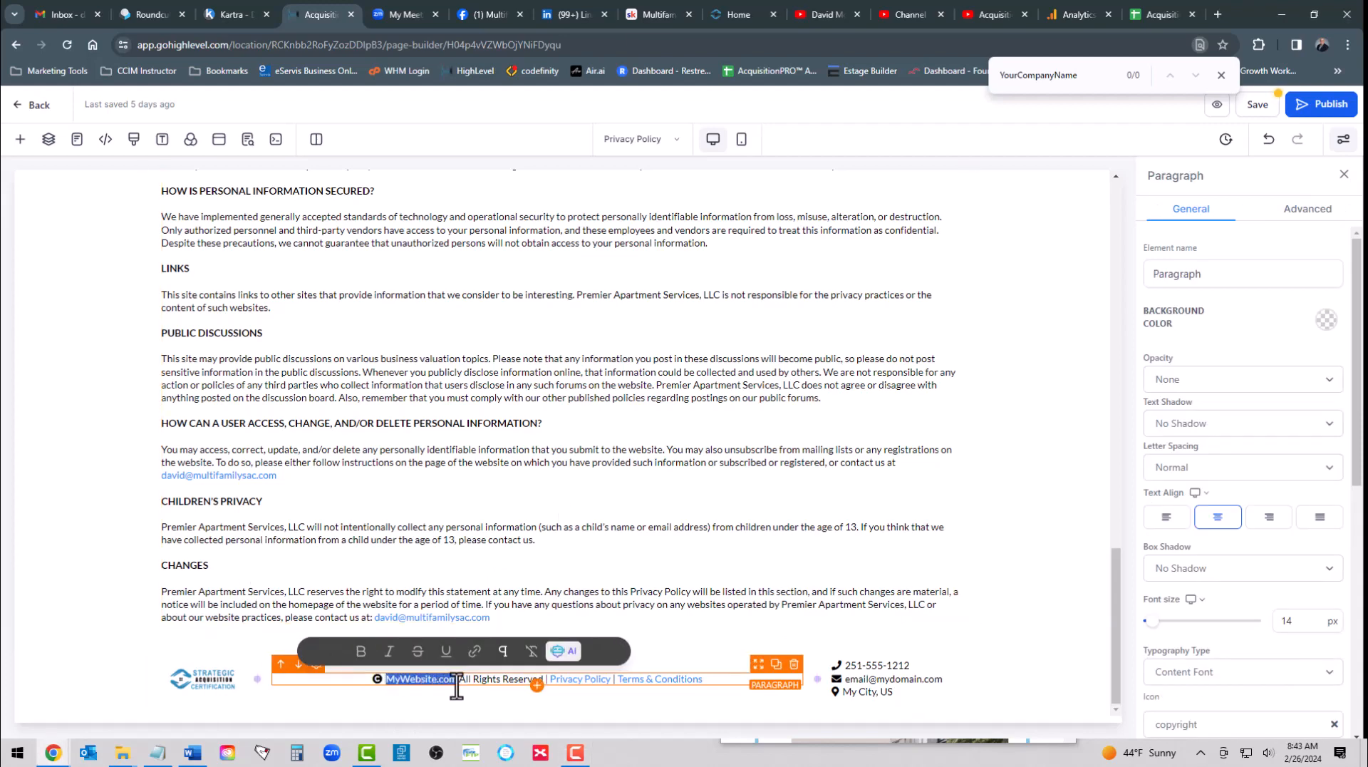
text(Strategic Acquisition Certification™)
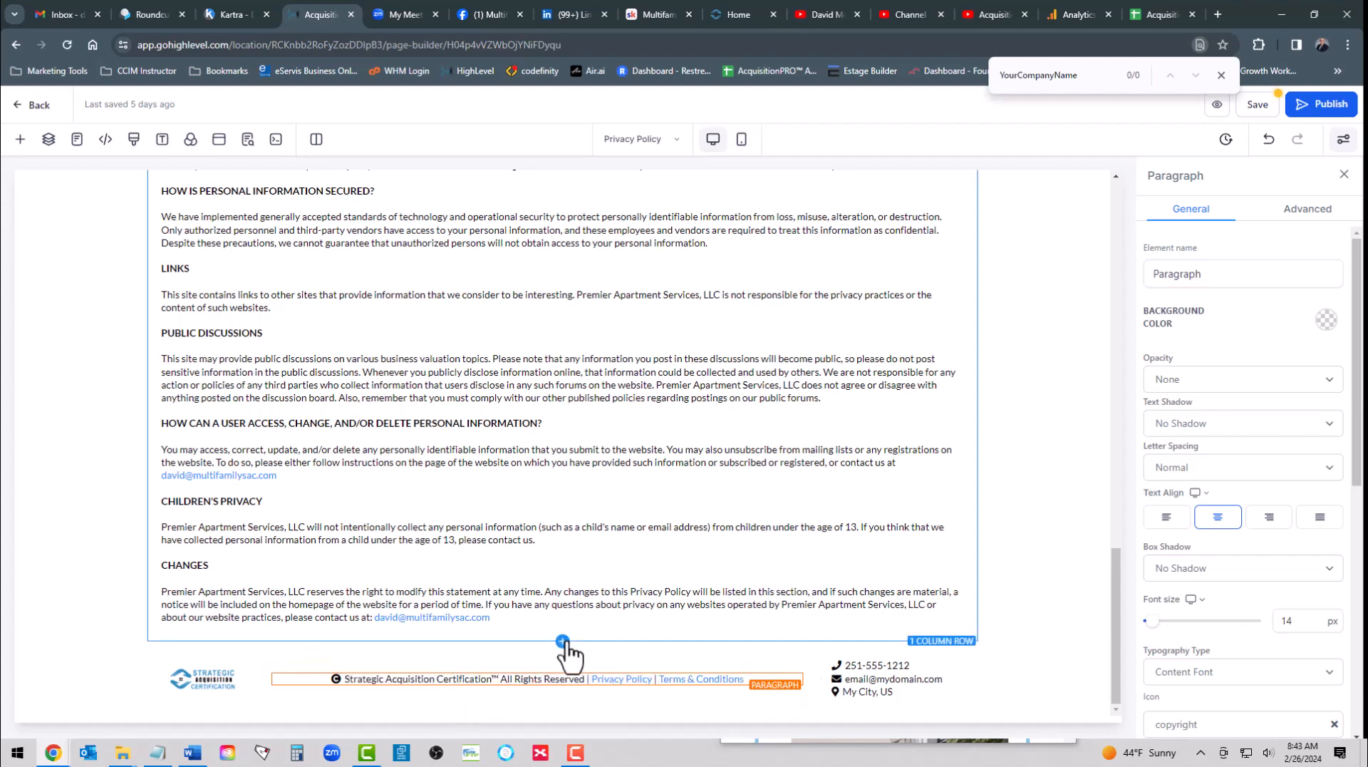
- Check the URL targets of the footer's Privacy Policy and Terms & Conditions links
double_click(618, 681)
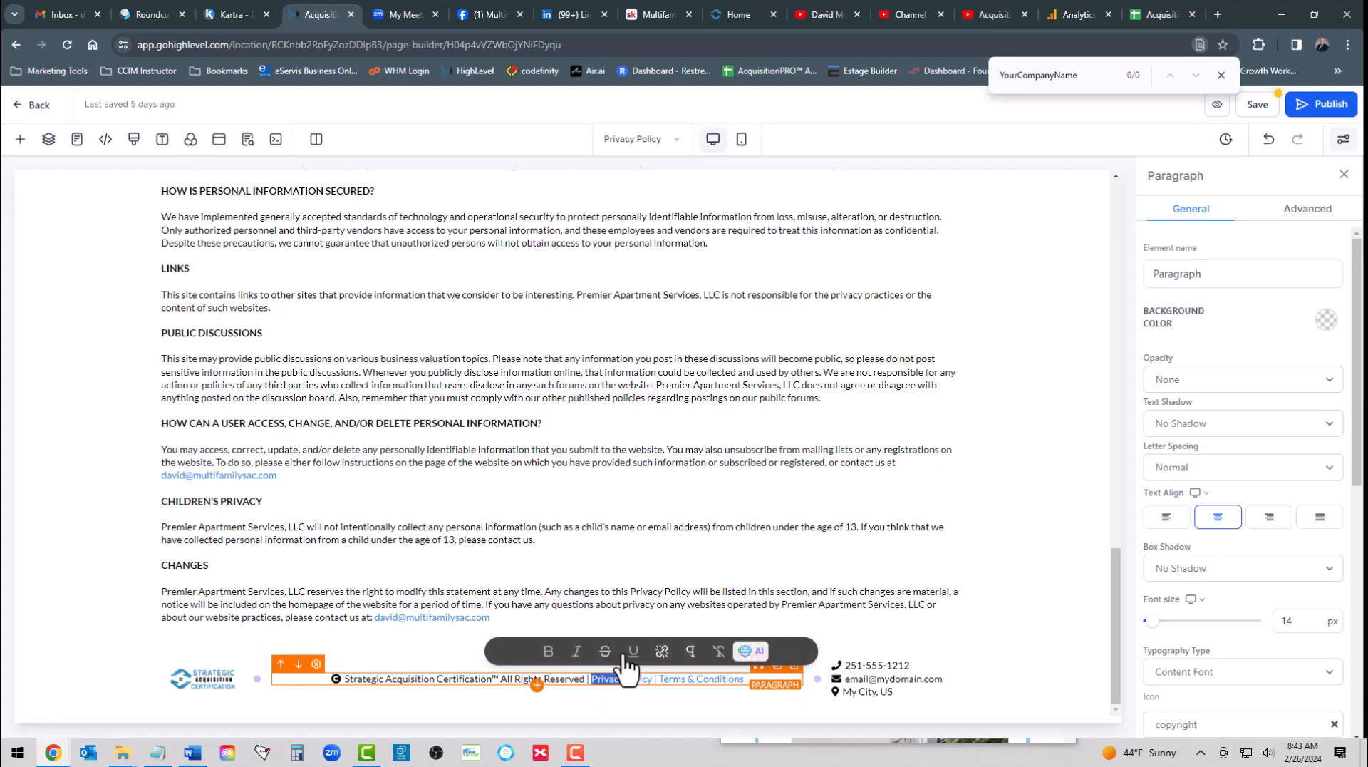
click(661, 651)
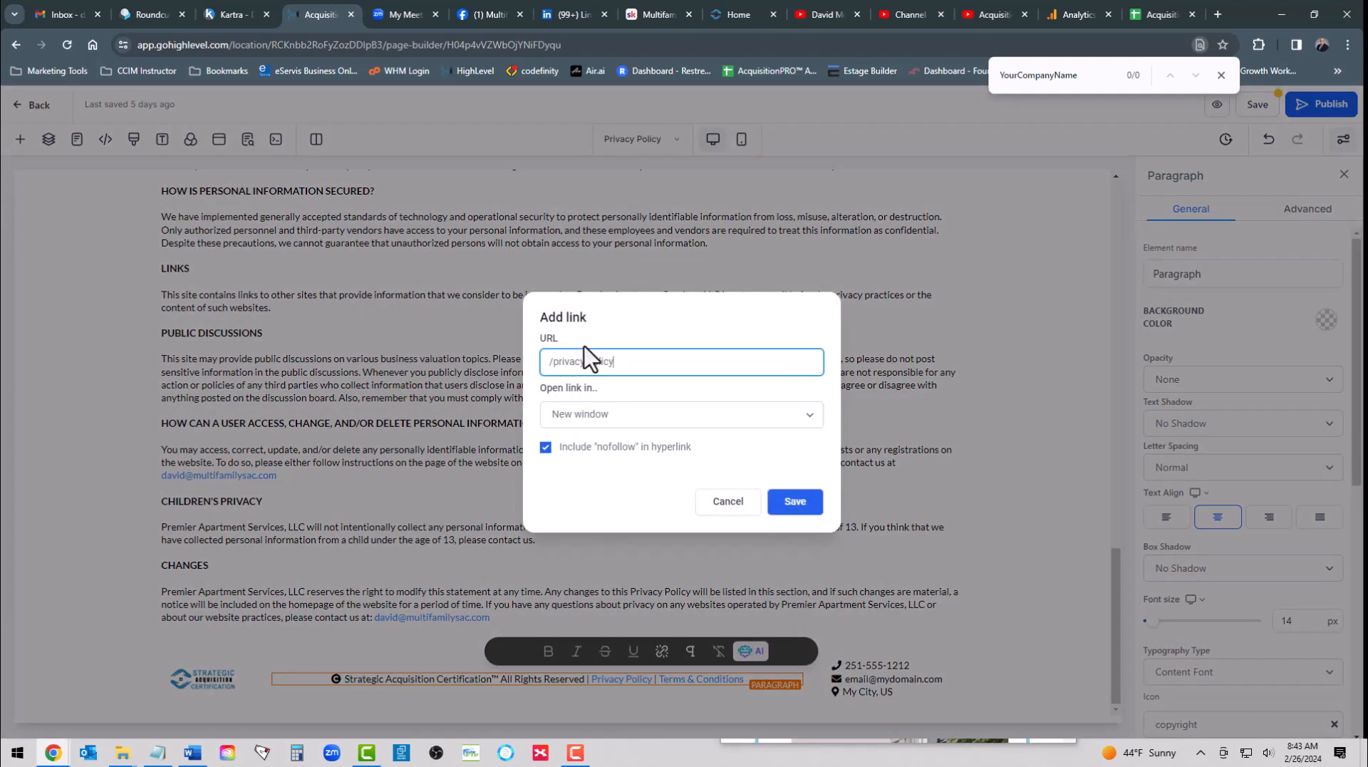
click(798, 510)
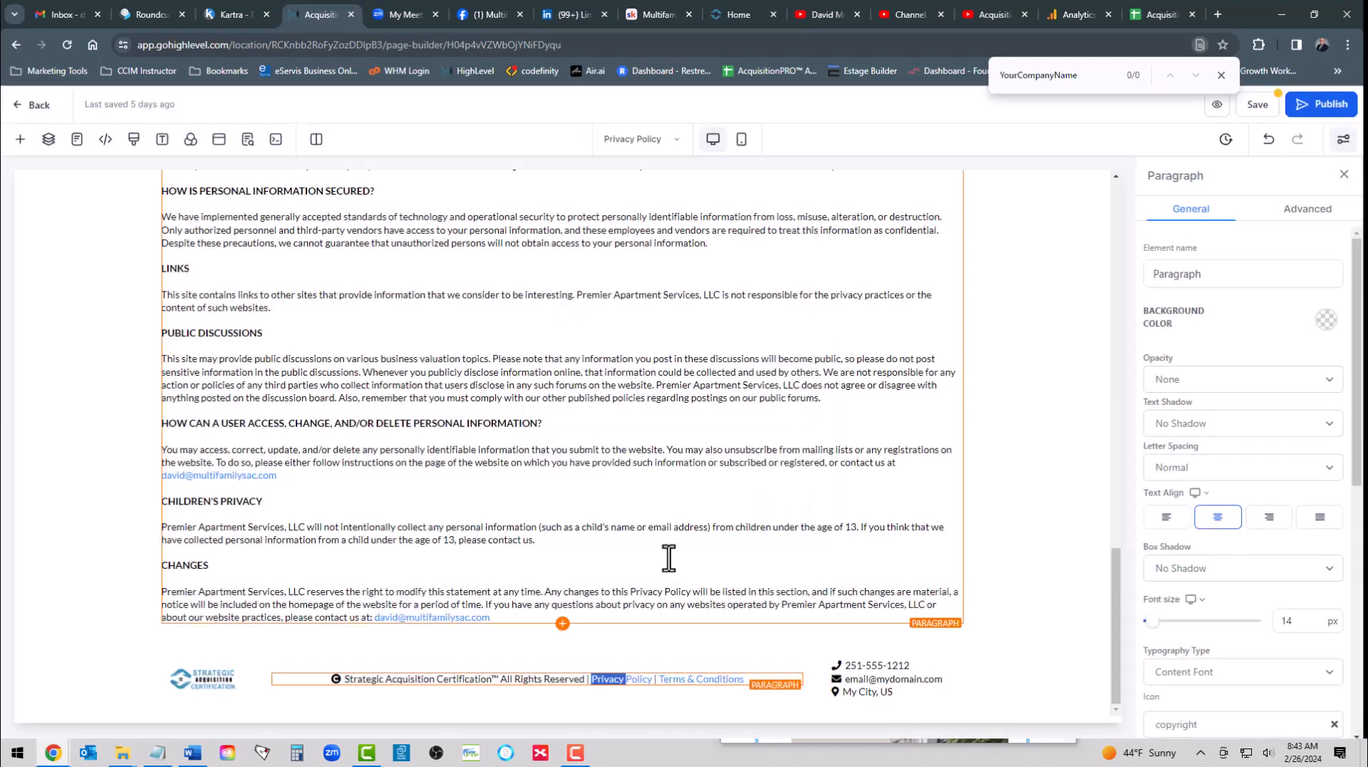
double_click(678, 682)
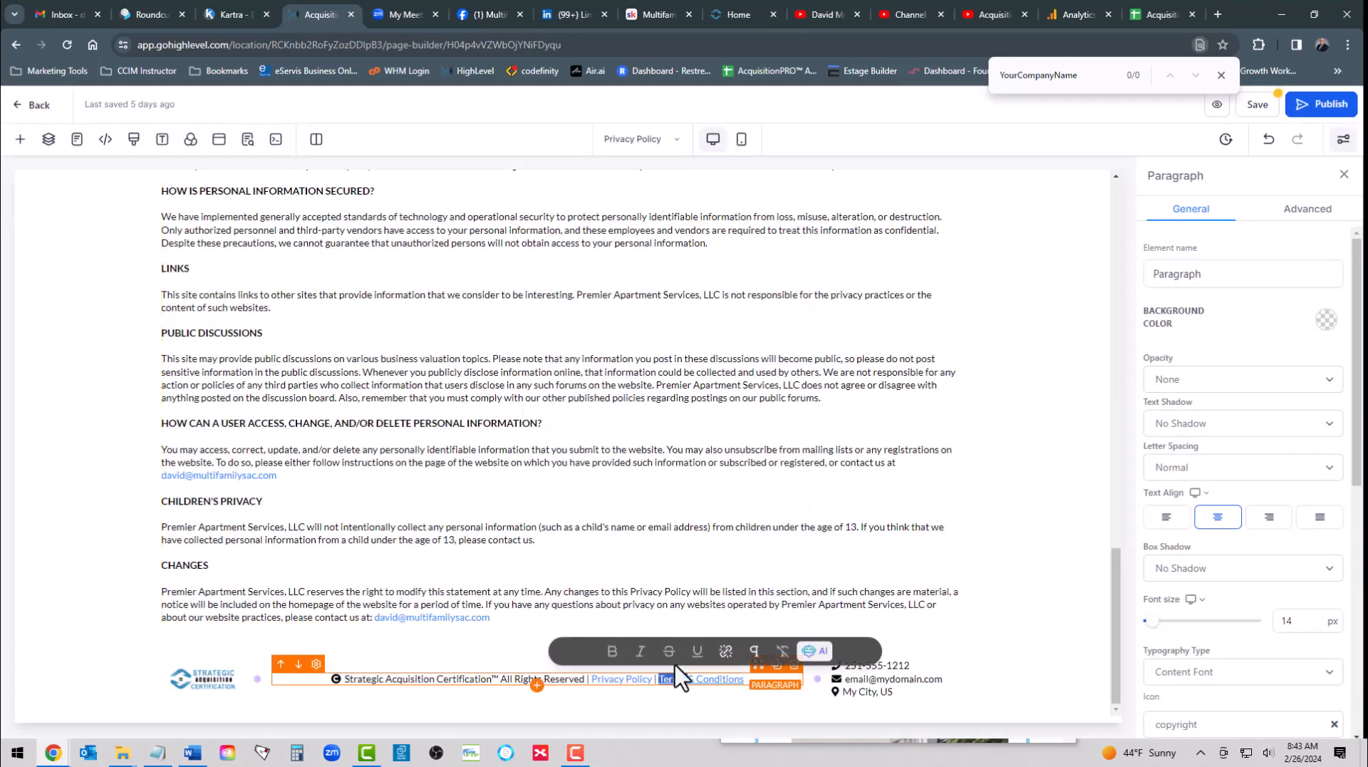
click(726, 651)
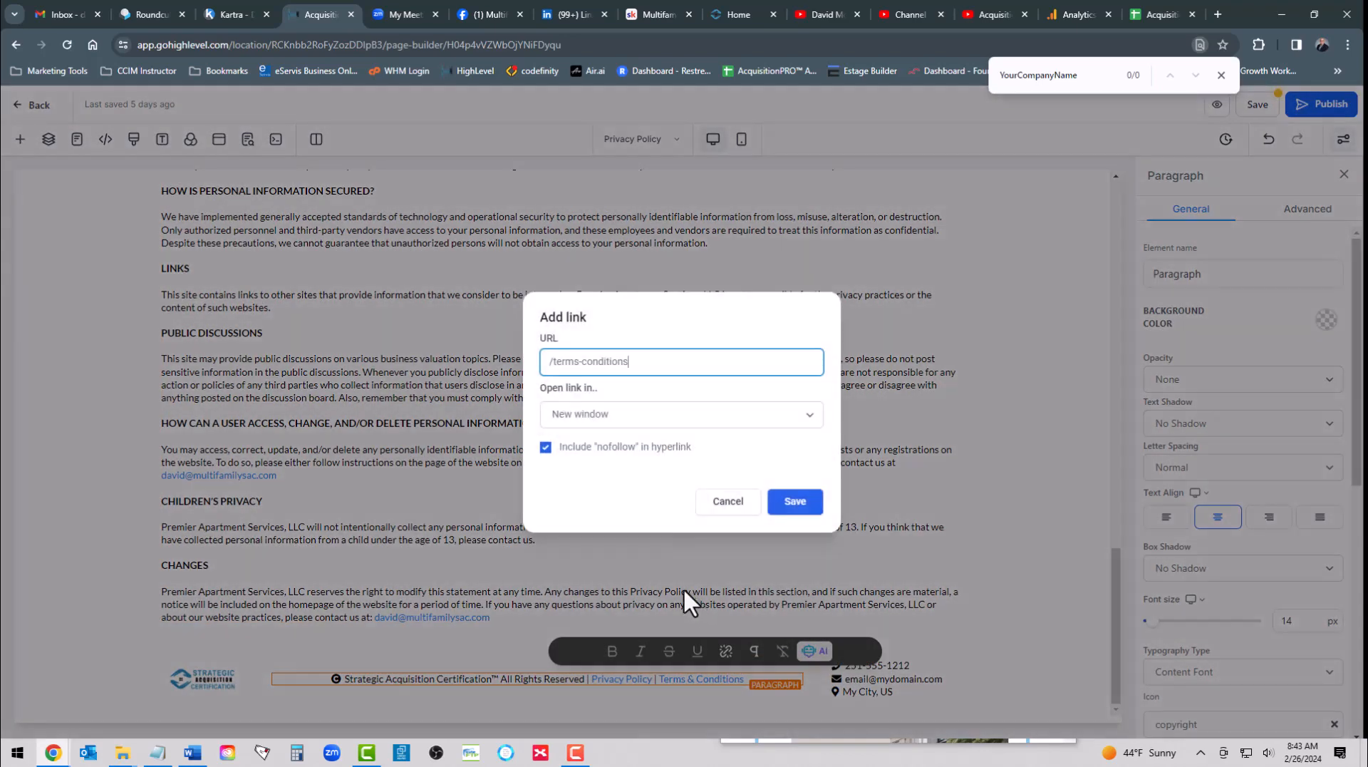
click(768, 506)
click(624, 640)
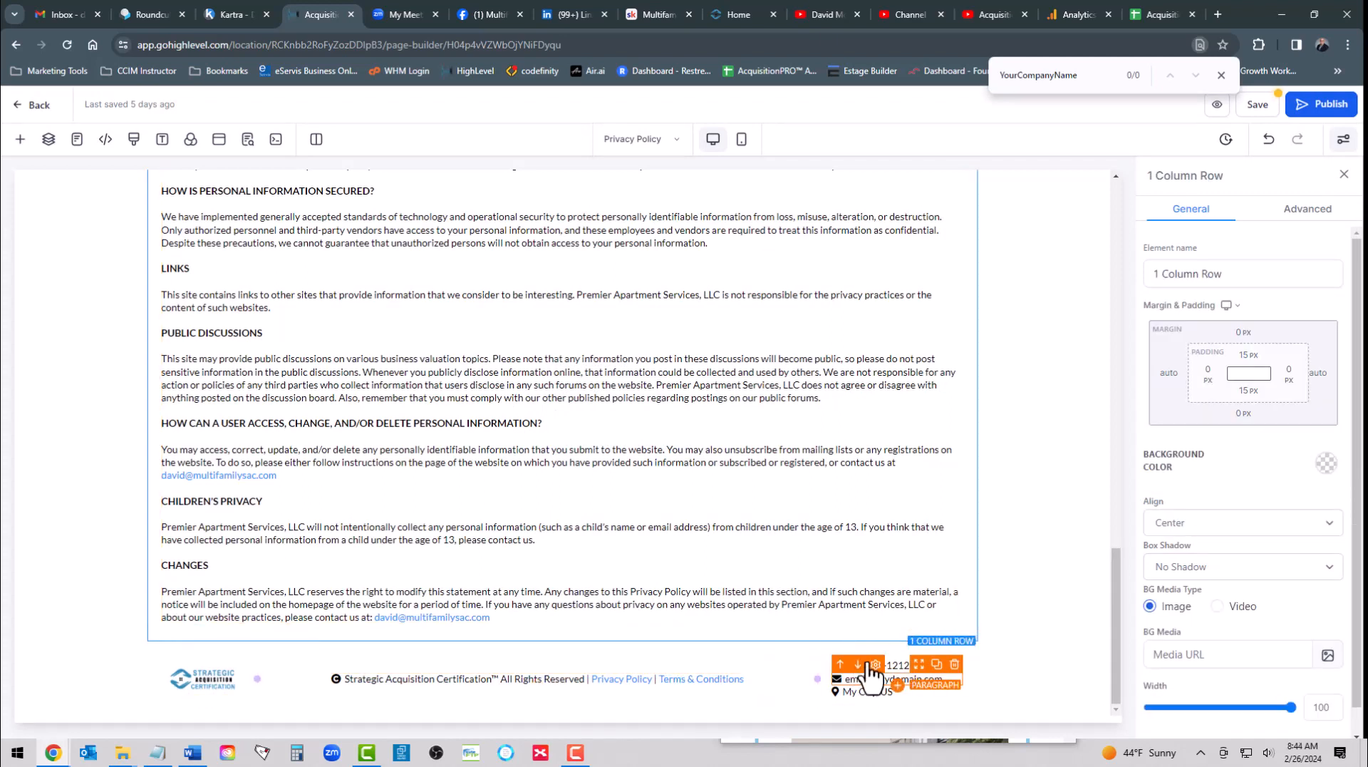
- Copy the company's phone number from the account's Phone Numbers settings and return to the page builder
click(881, 666)
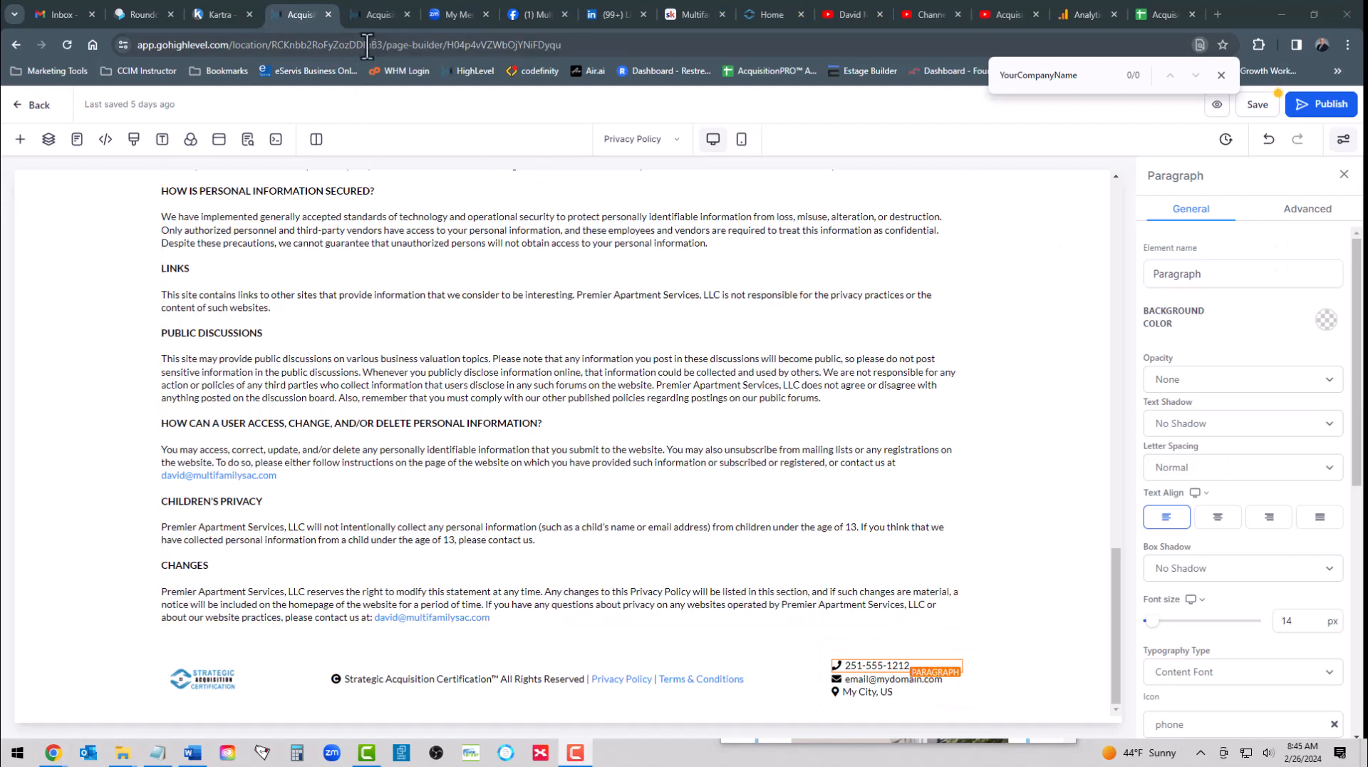
click(372, 16)
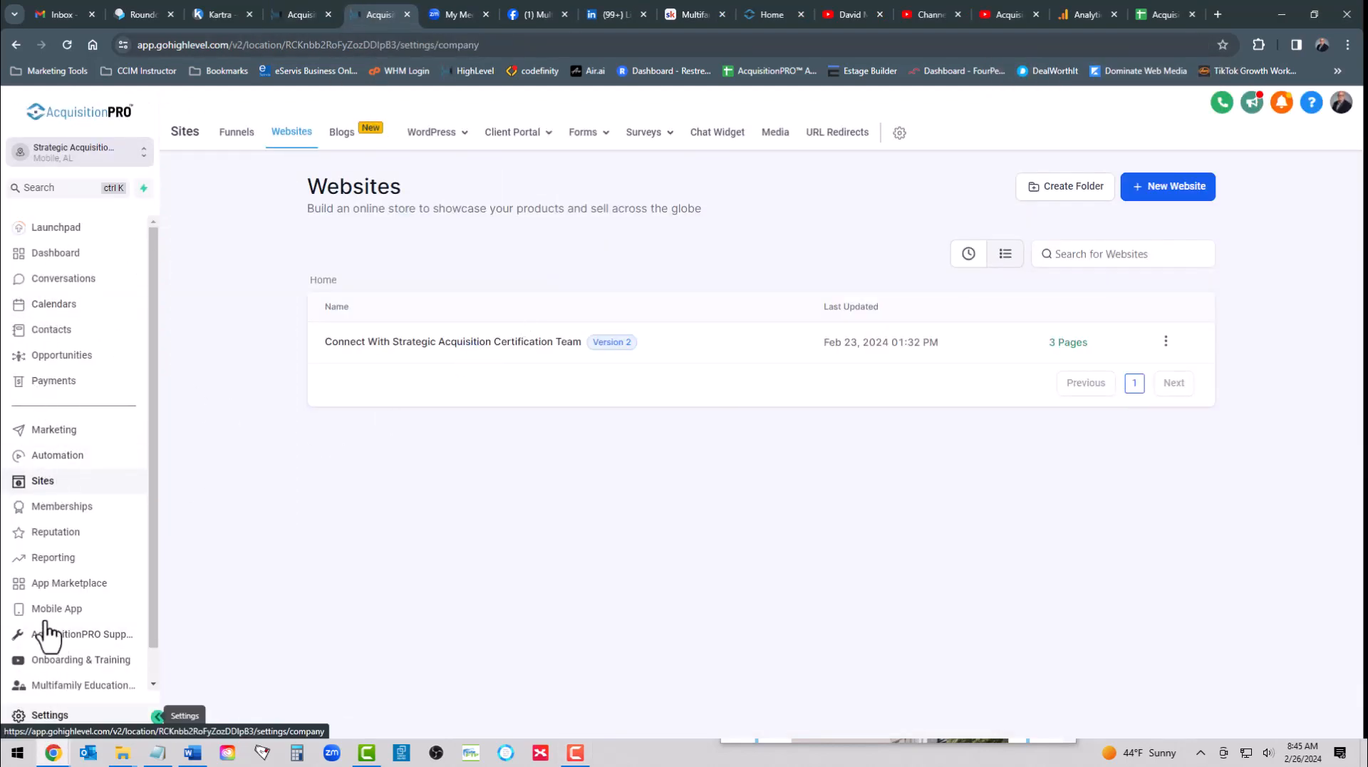
click(47, 716)
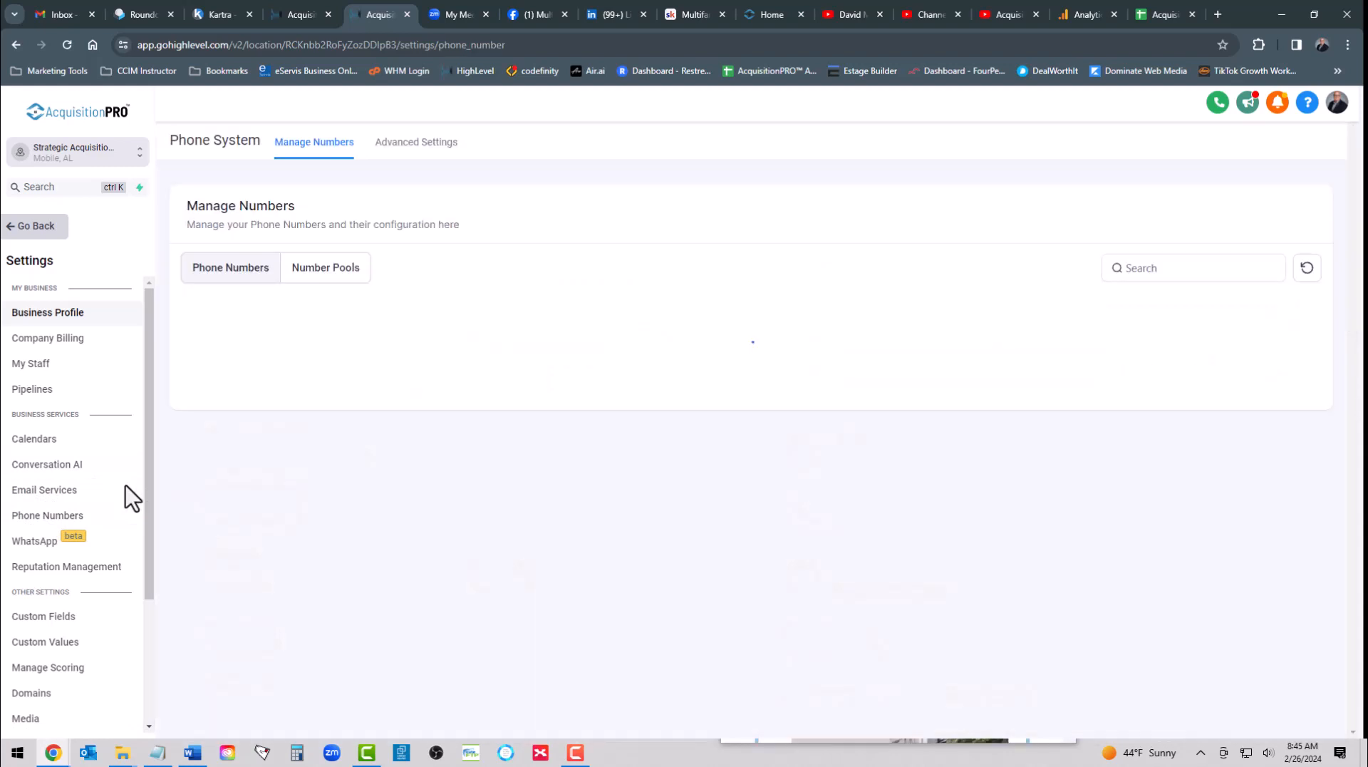
click(36, 517)
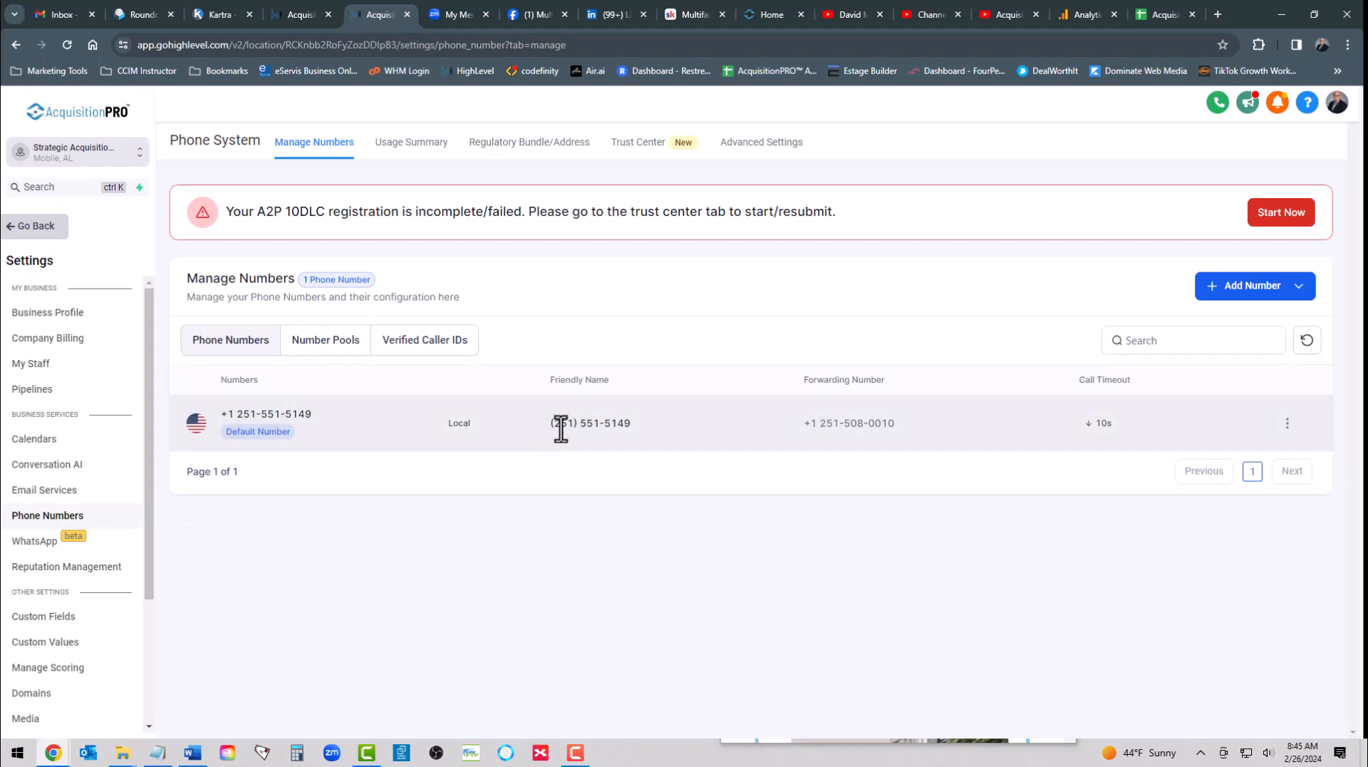
drag(628, 425, 552, 422)
click(286, 18)
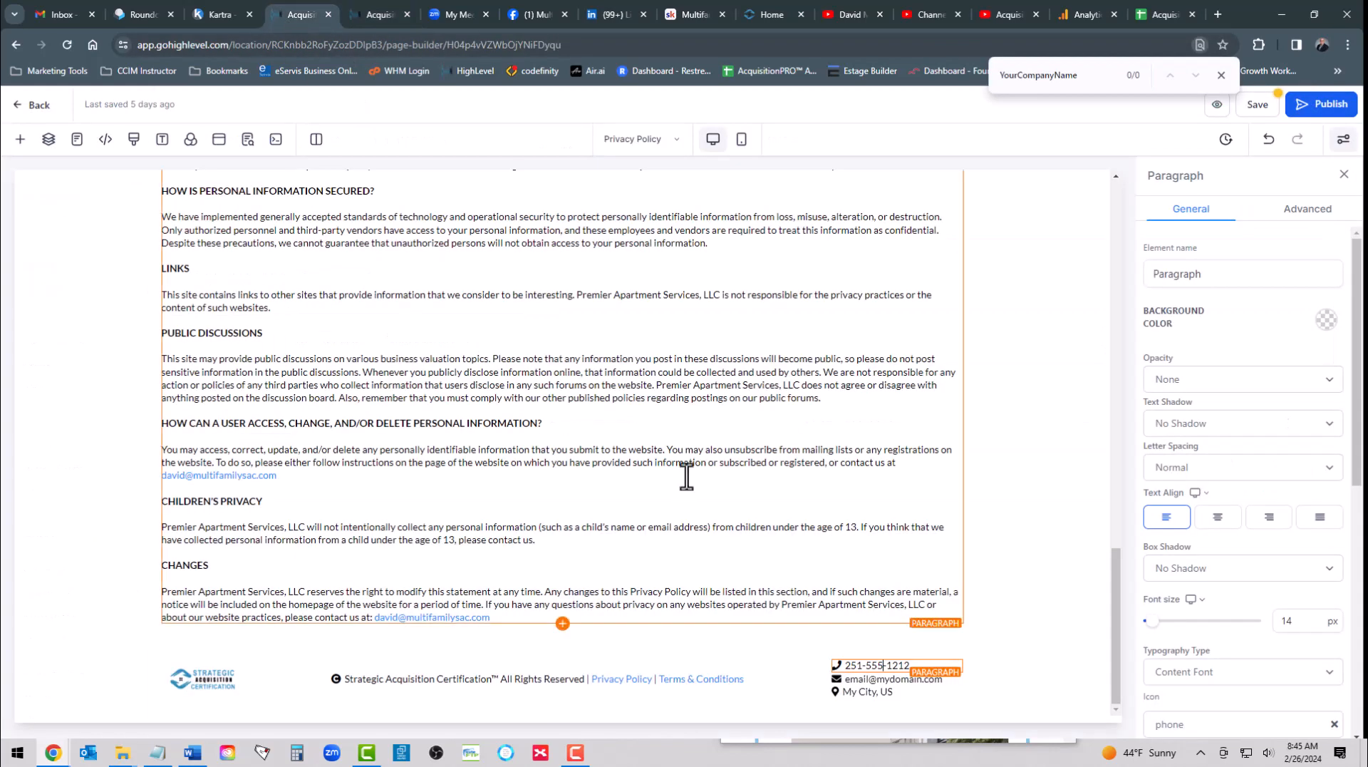
- Replace the footer's placeholder phone number with the copied company number, keeping it on the same line as the phone icon
double_click(871, 666)
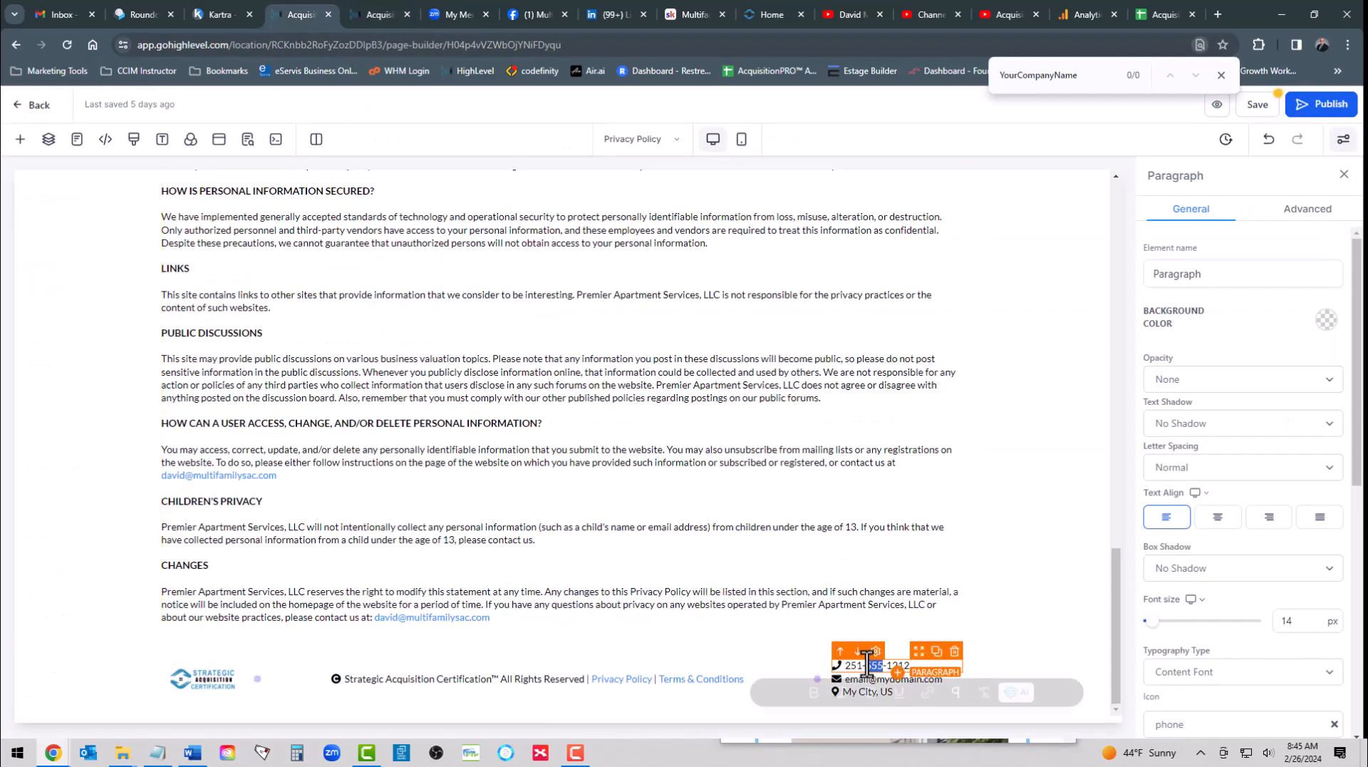
triple_click(866, 666)
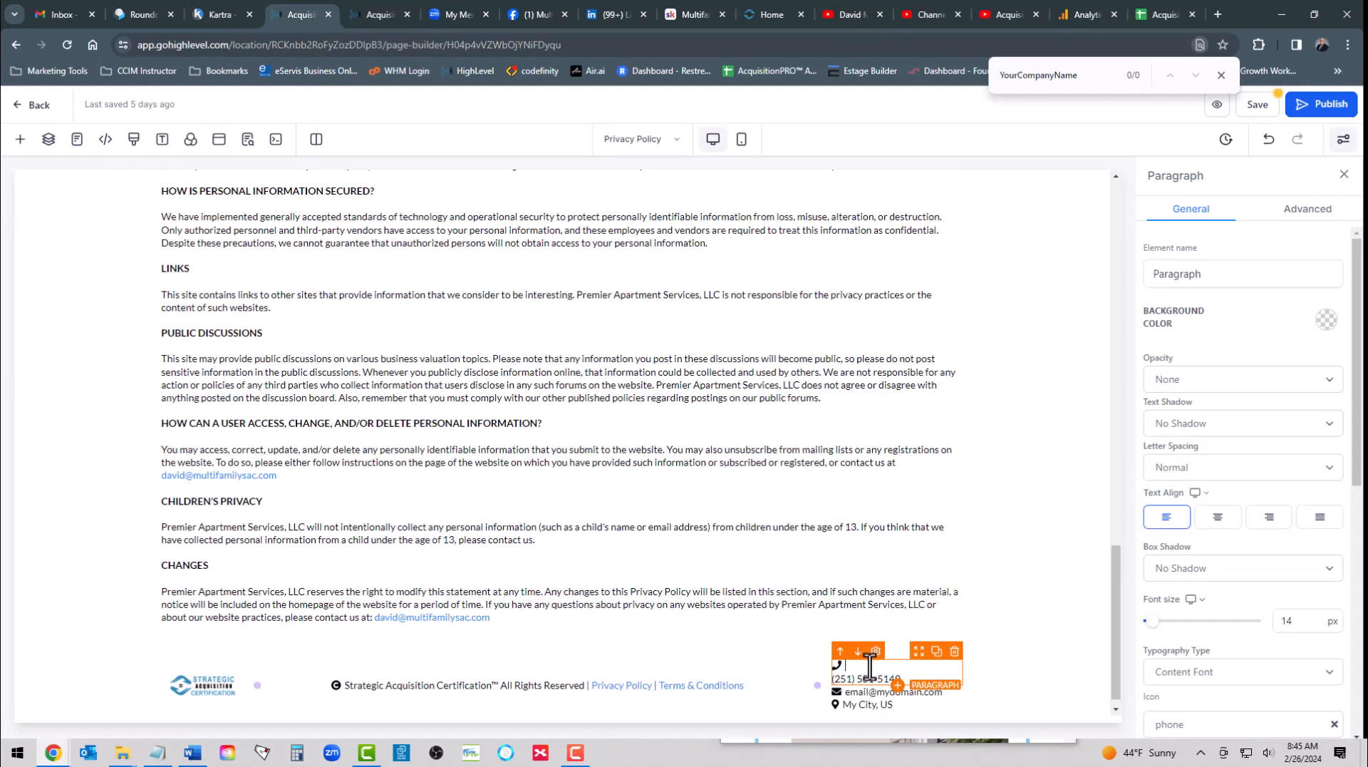
key(Delete)
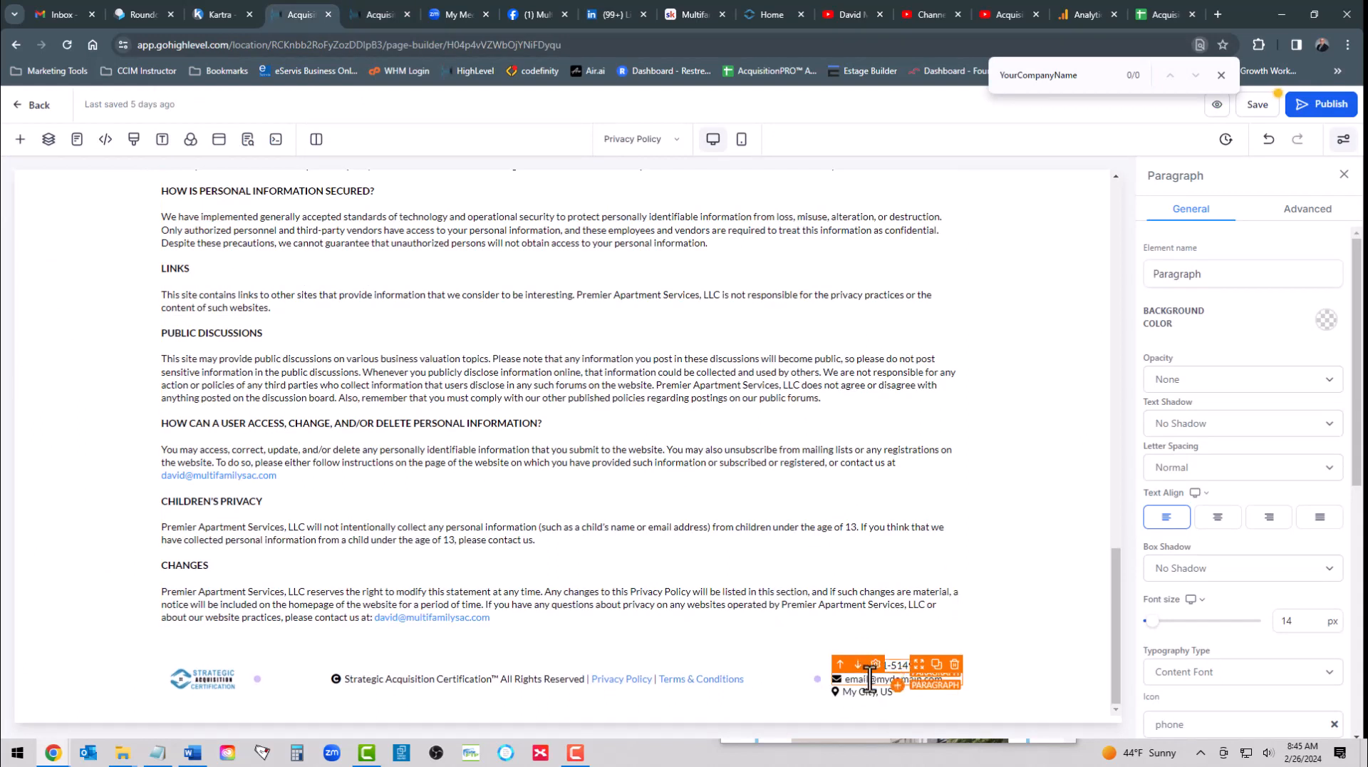
- Replace the placeholder e-mail in the footer with the company's contact e-mail
click(864, 678)
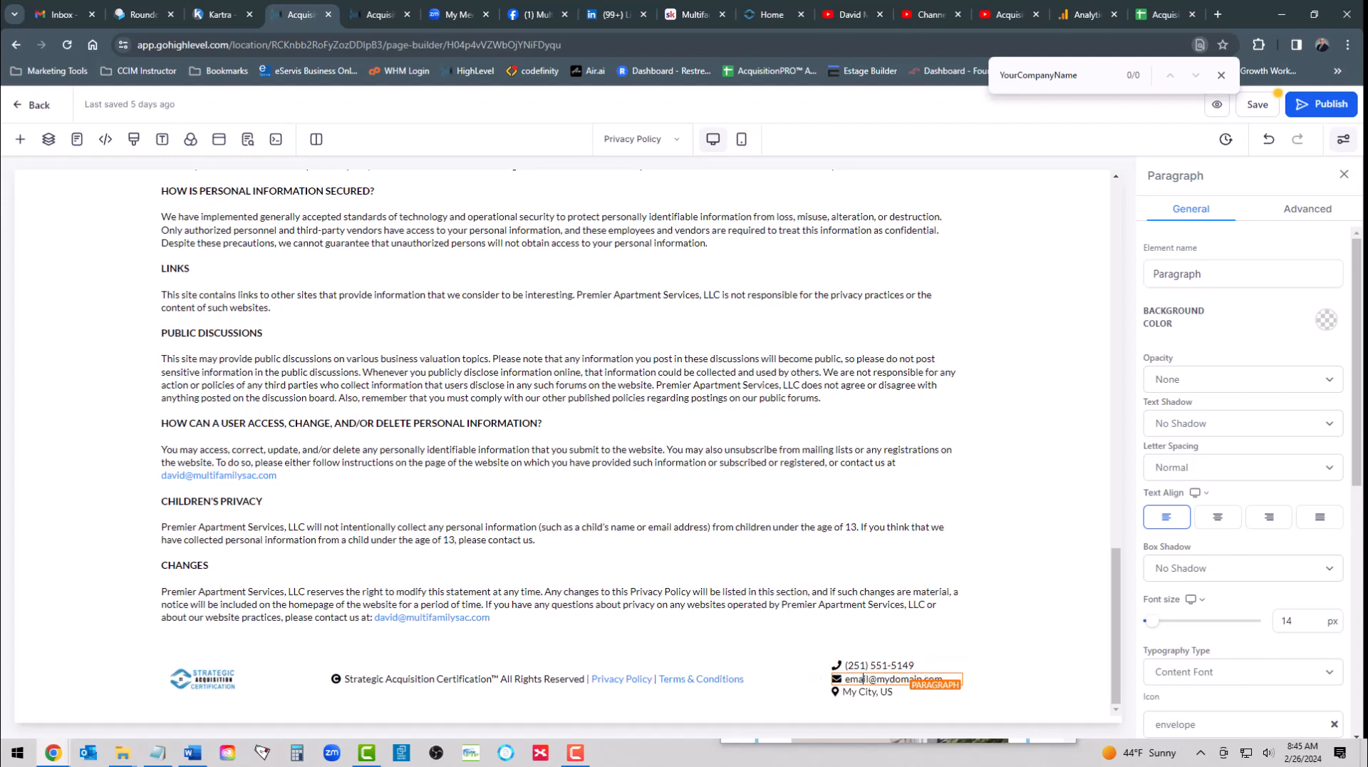
key(alt+Tab)
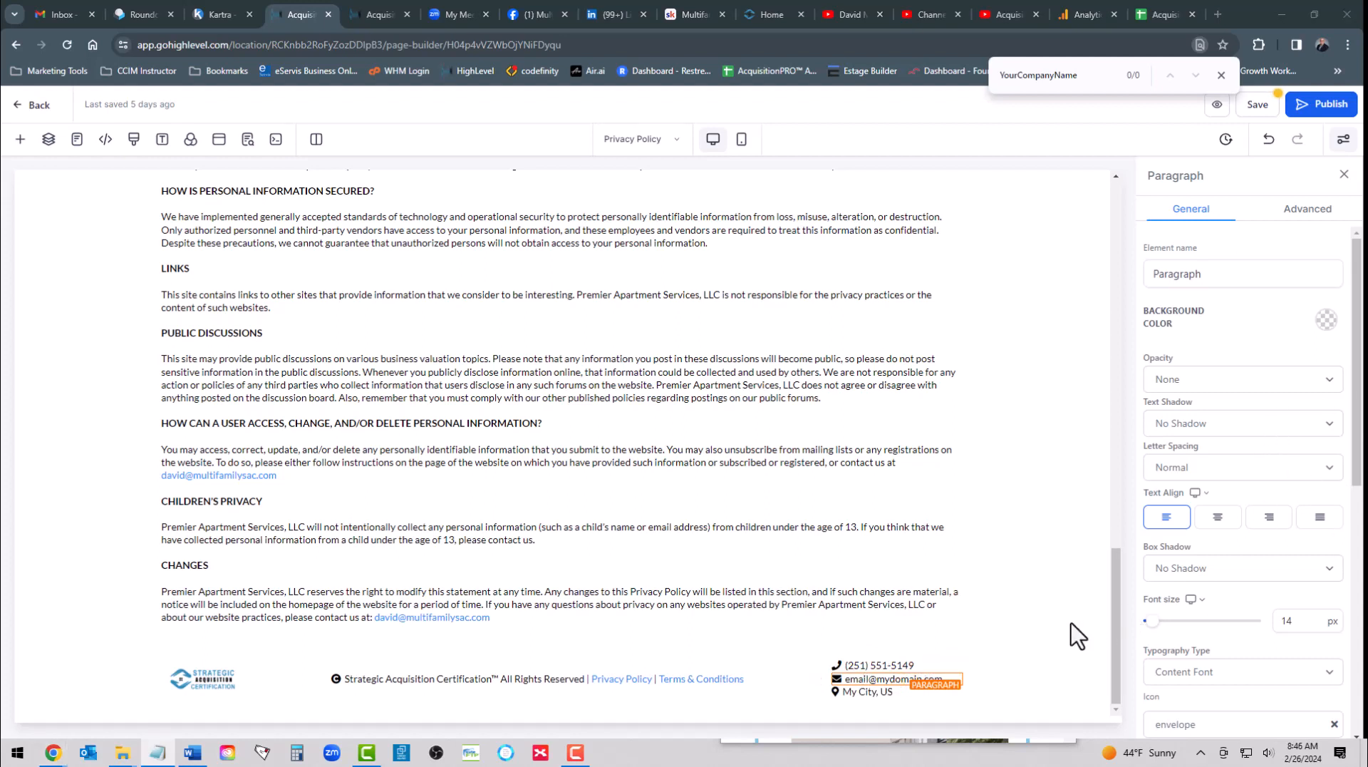
triple_click(857, 677)
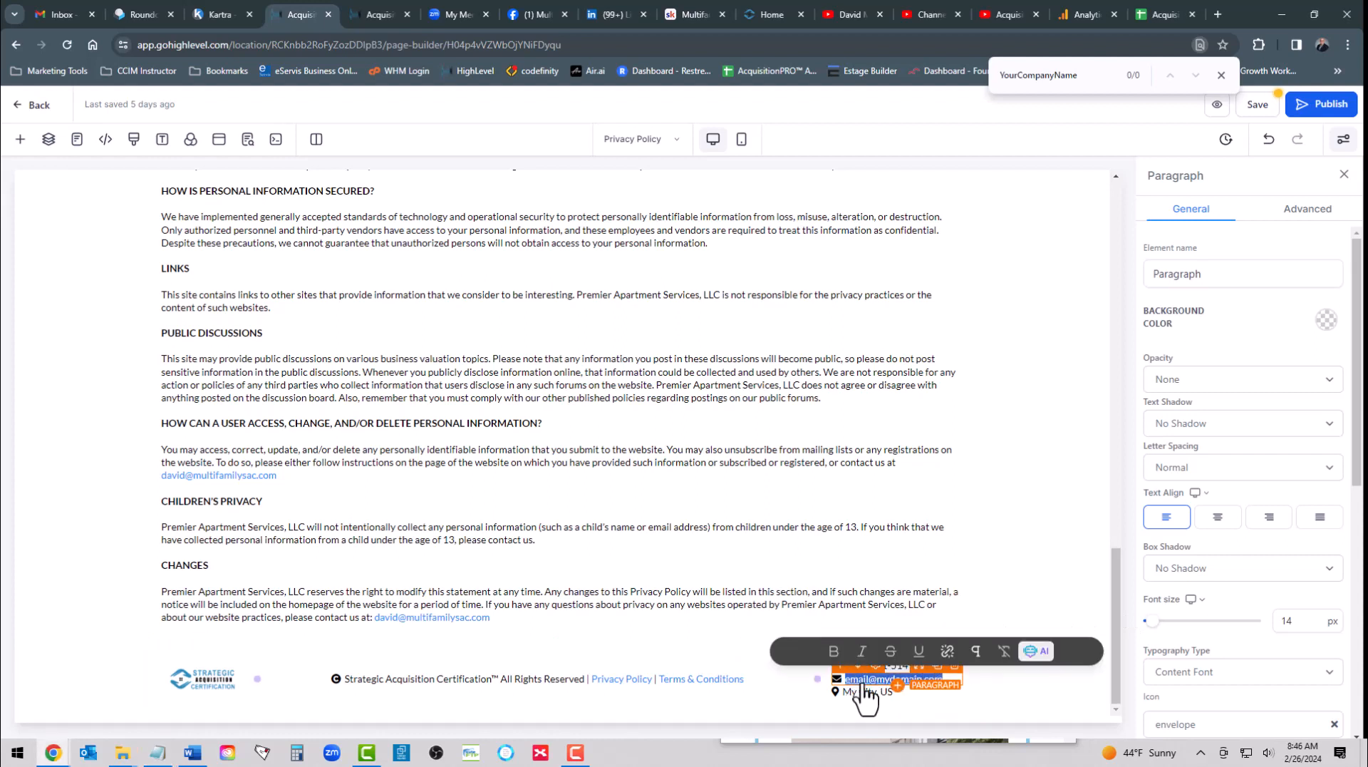
click(863, 696)
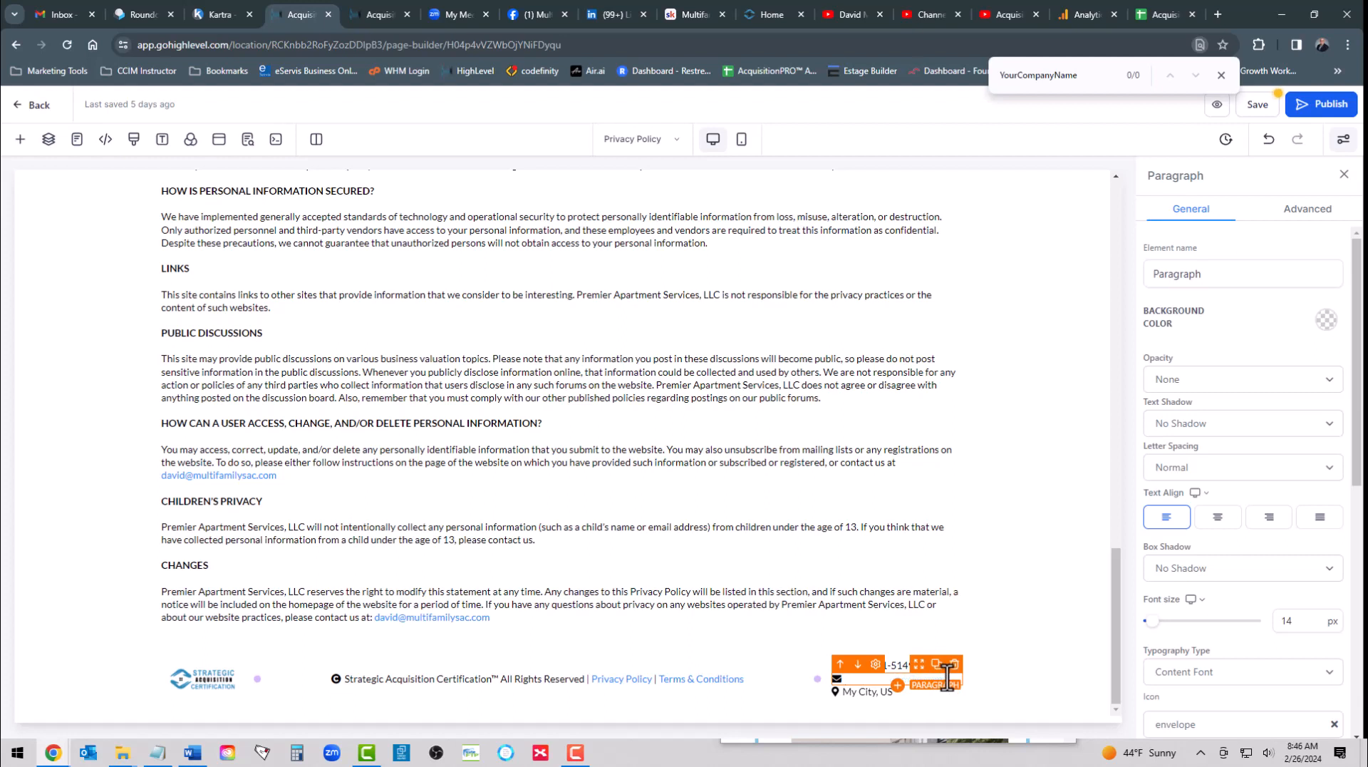
key(ctrl+v)
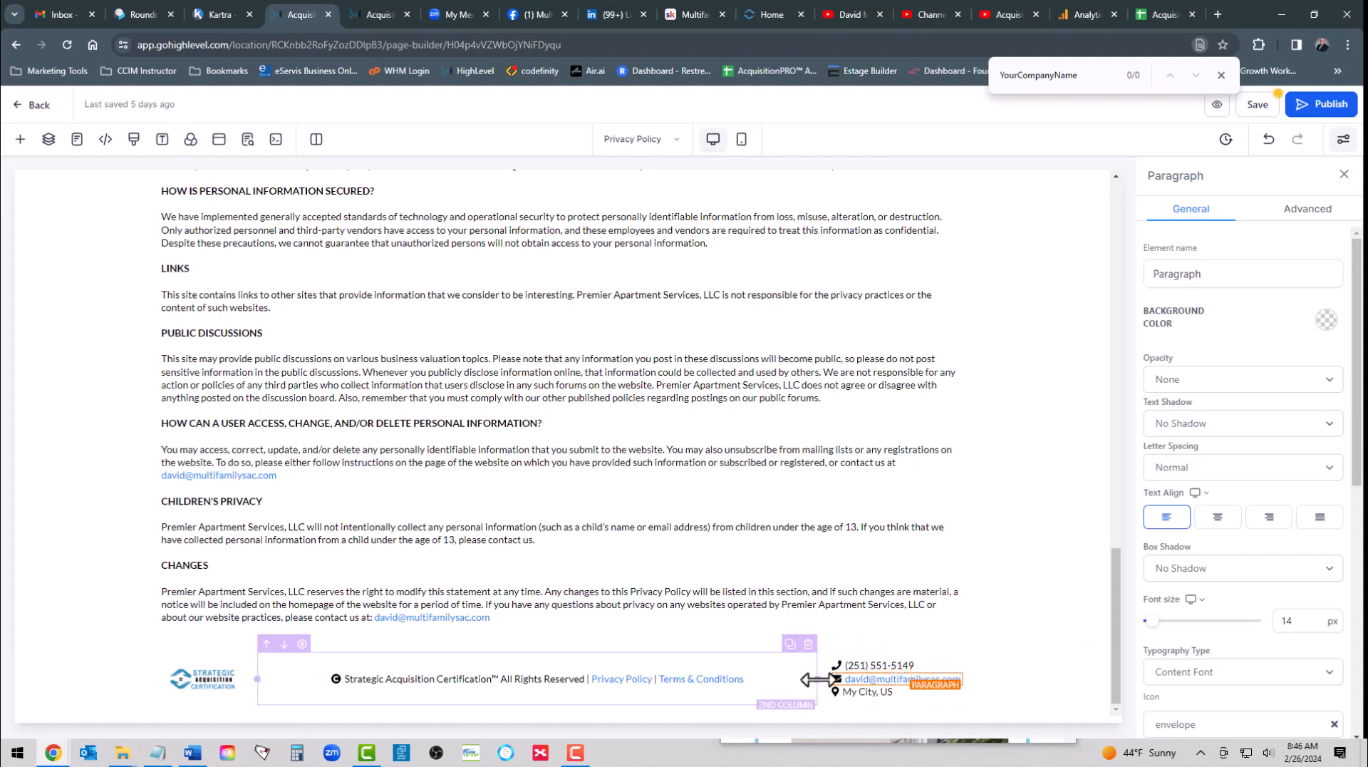
mouse_move(816, 678)
mouse_down()
mouse_move(787, 675)
mouse_move(840, 677)
mouse_move(818, 677)
mouse_up()
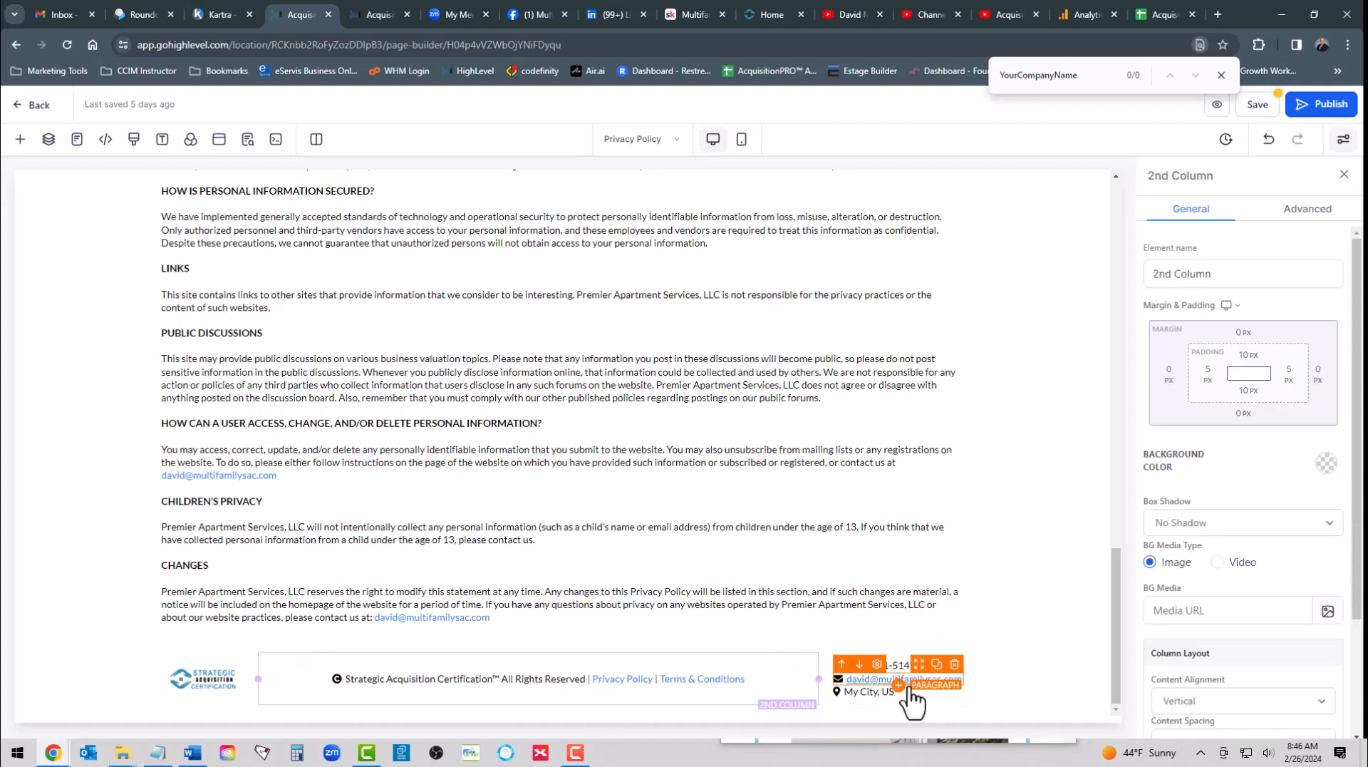
- Replace the My City, US placeholder in the footer with Mobile, AL
click(861, 691)
triple_click(865, 695)
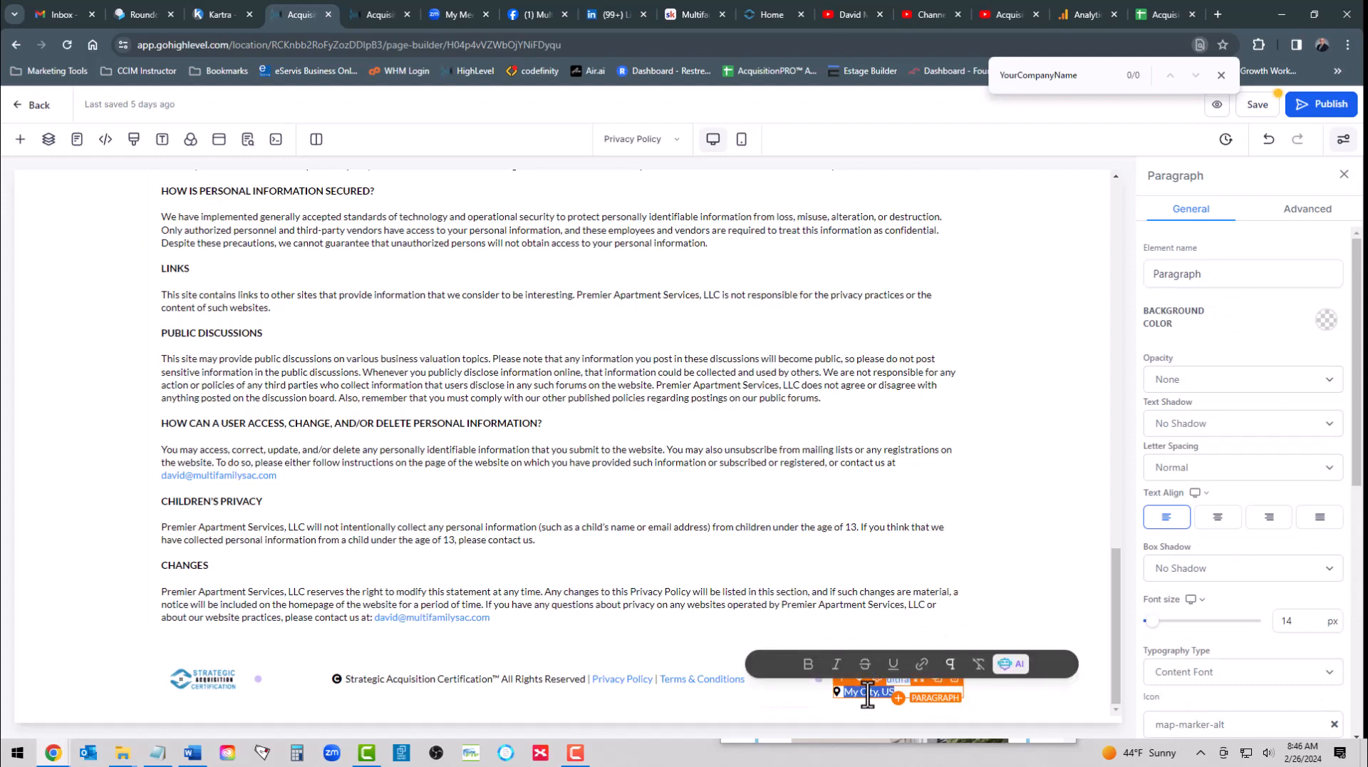
text(Alaba)
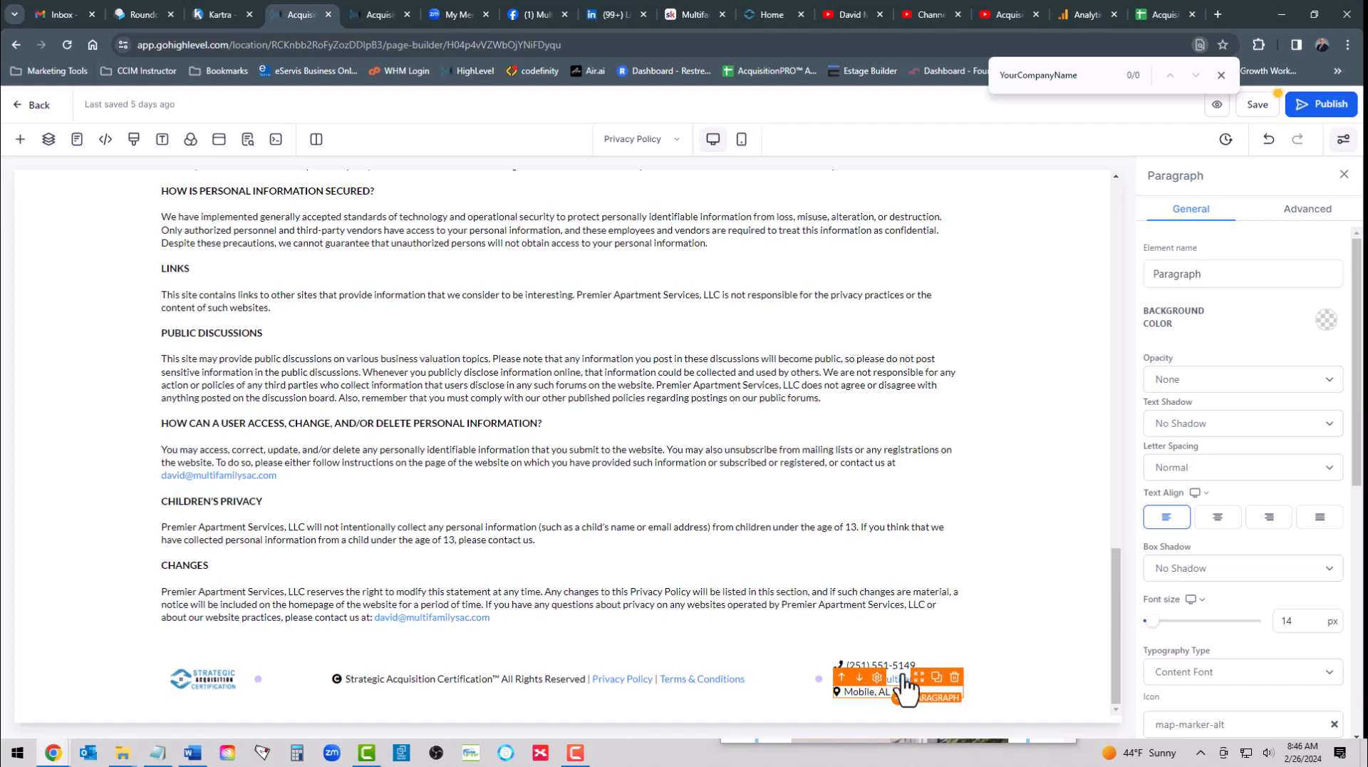
click(998, 524)
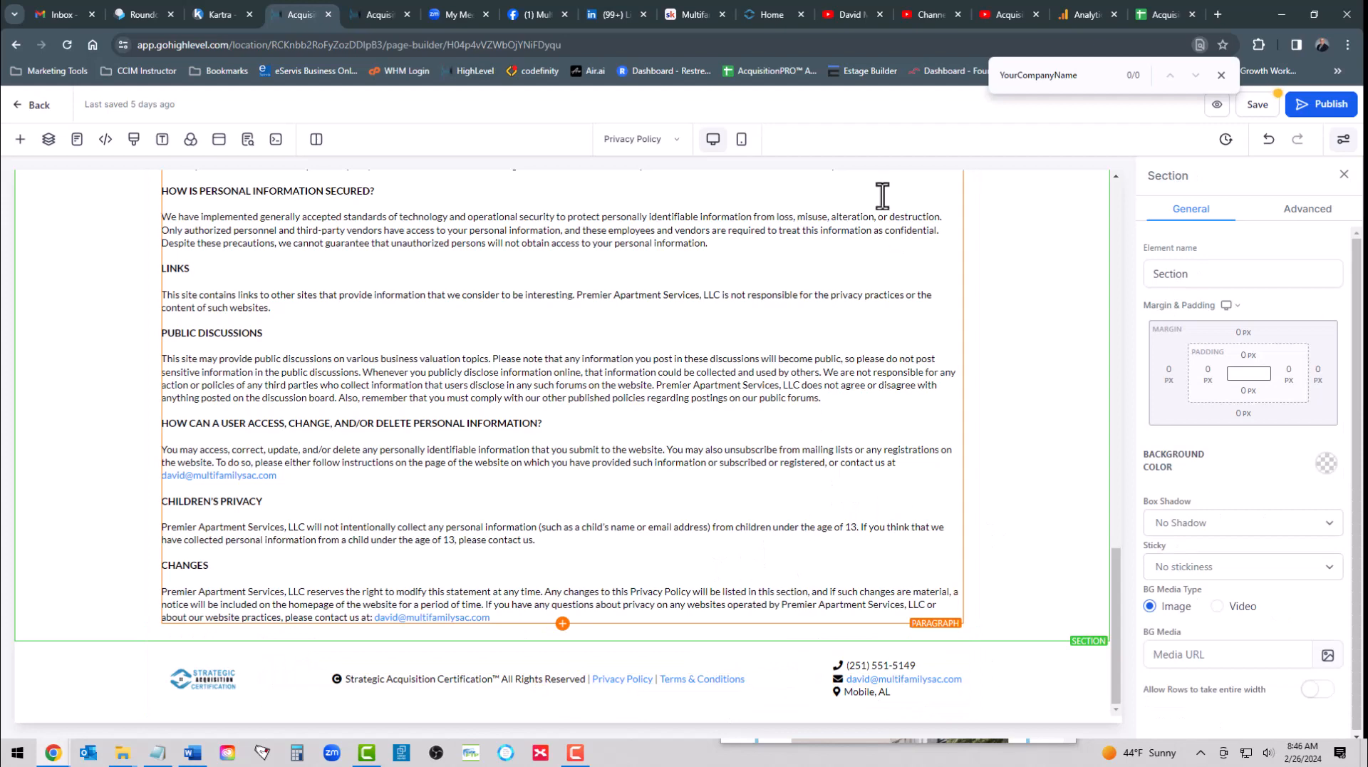
- Close the text search and save the Privacy Policy page, accepting the changes to the global section
click(1221, 75)
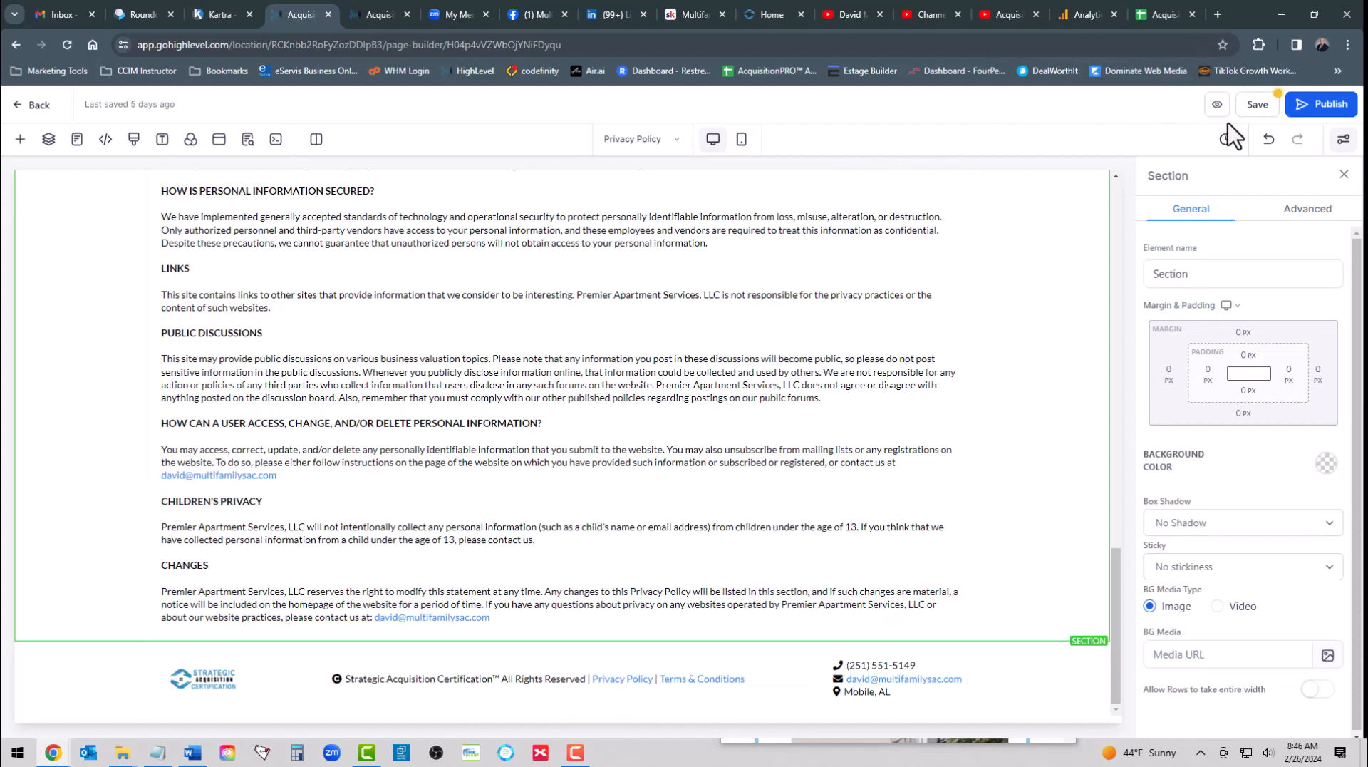
click(1255, 107)
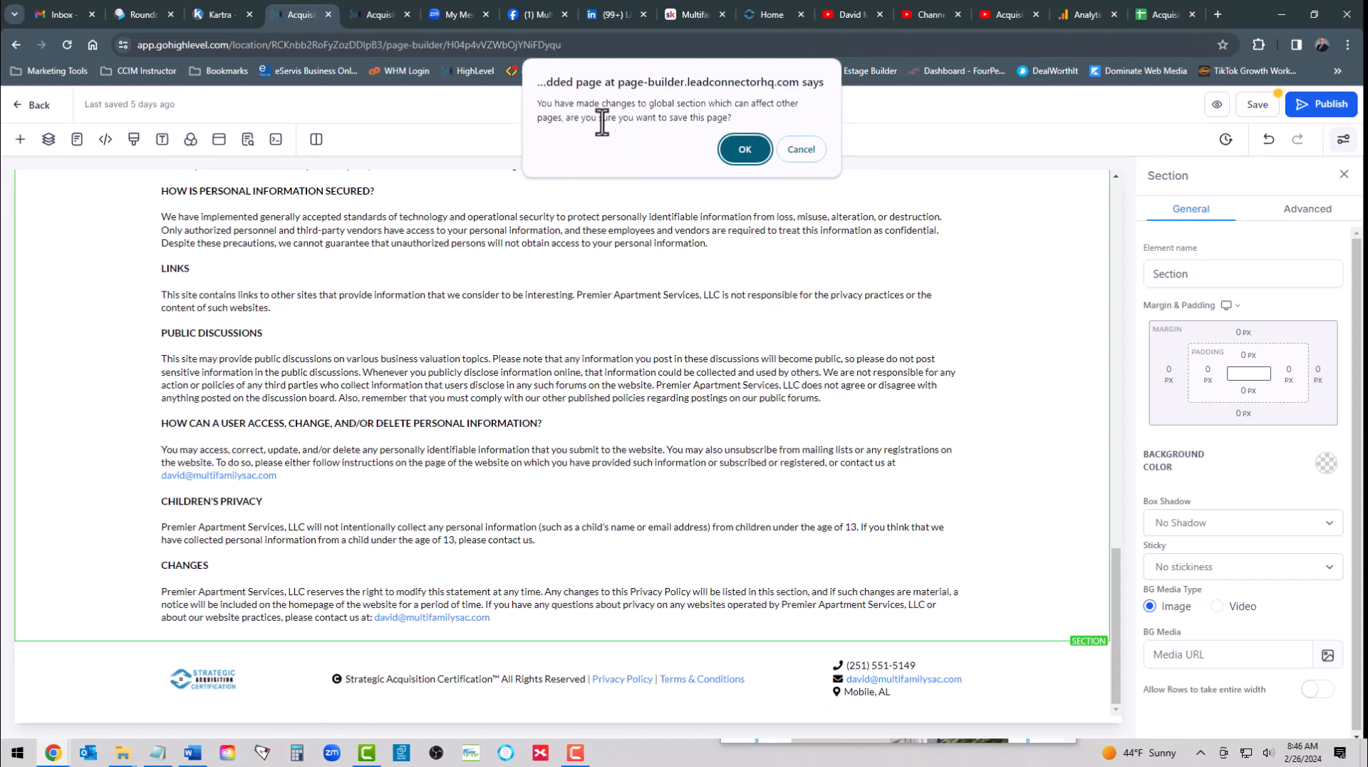
click(745, 149)
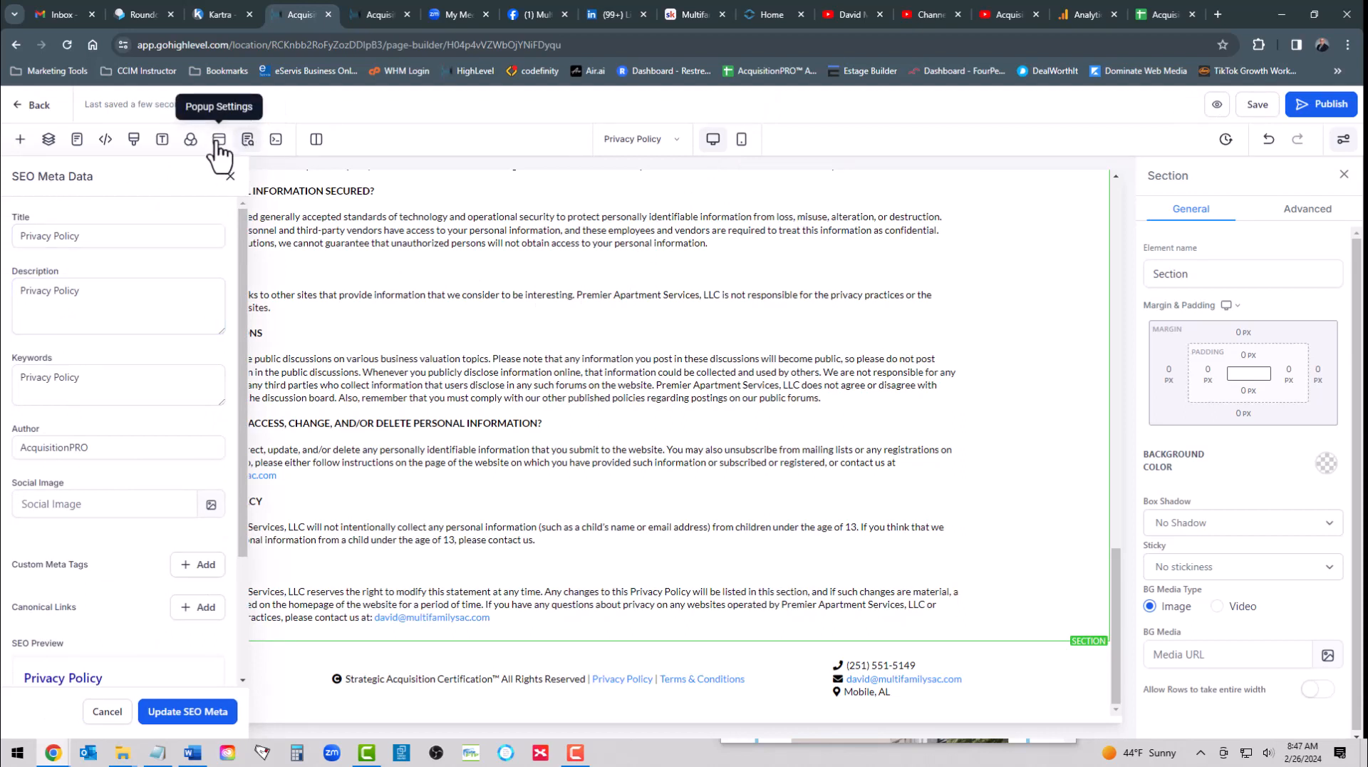
- Review the Privacy Policy page's SEO metadata and close it without changes
click(108, 314)
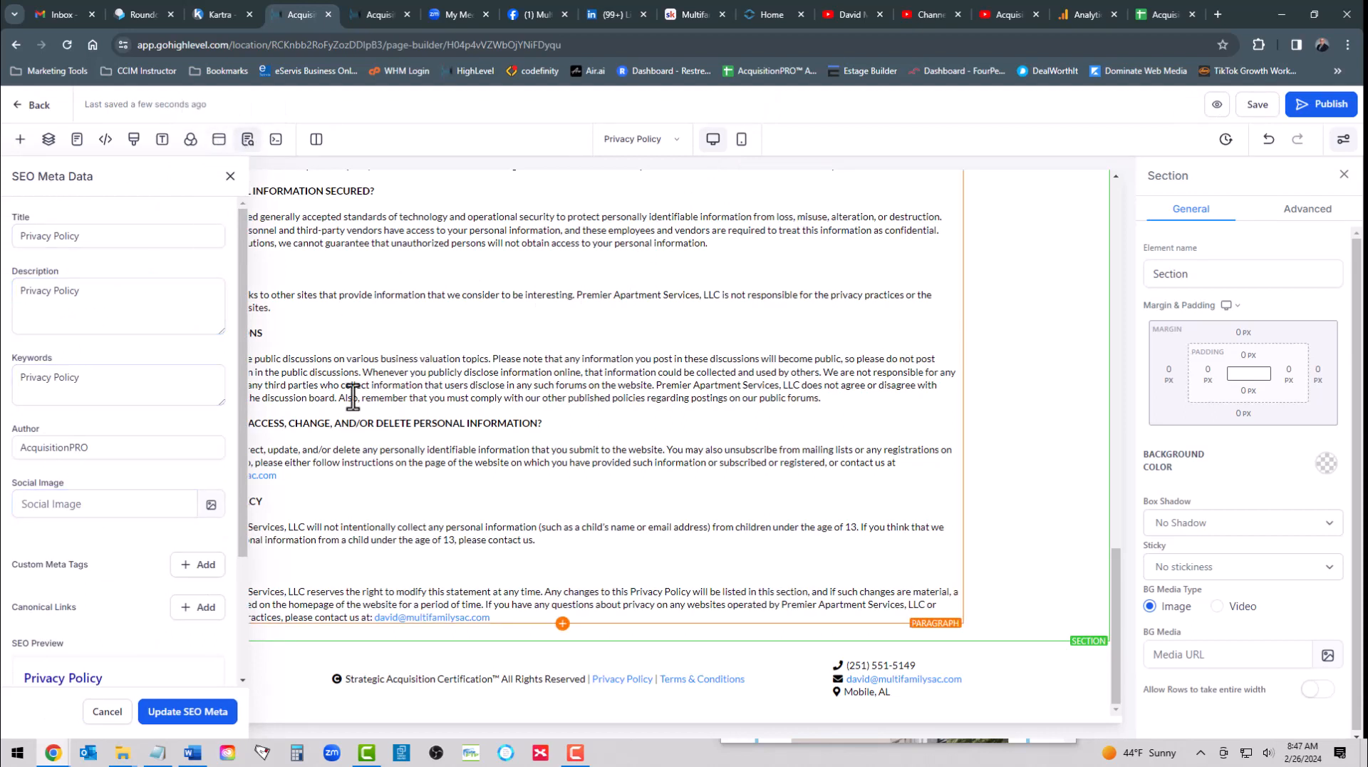
scroll(100, 585, down, 2)
scroll(100, 583, up, 2)
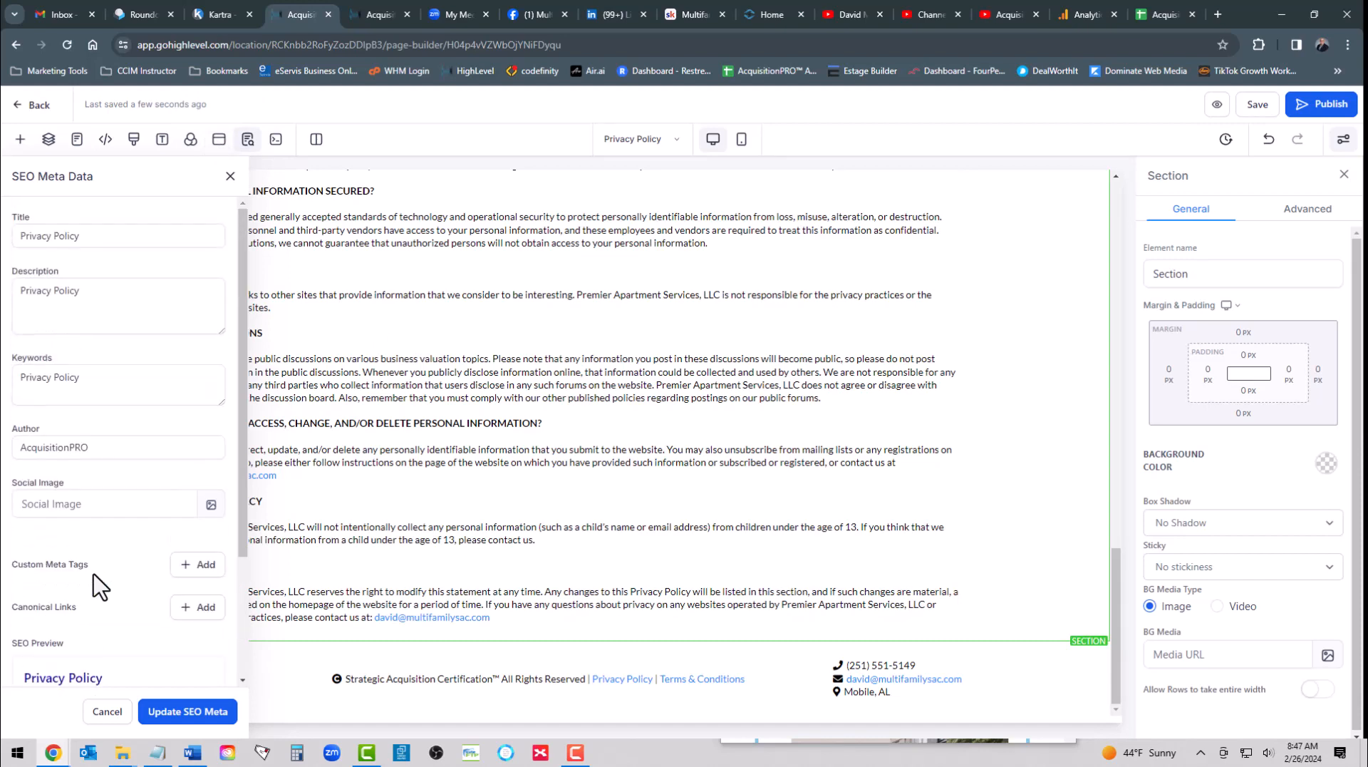
click(104, 711)
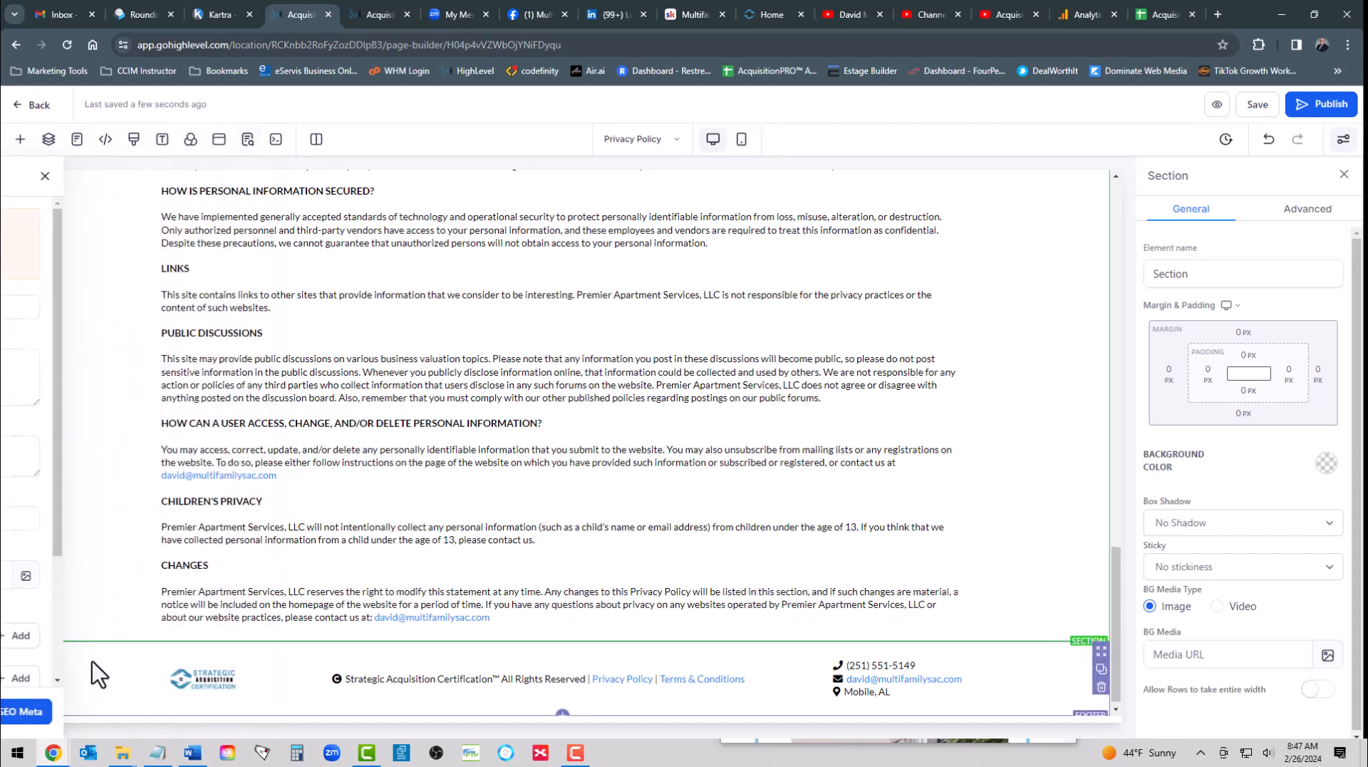
- Publish the Privacy Policy page and return to the website's page list
click(1319, 104)
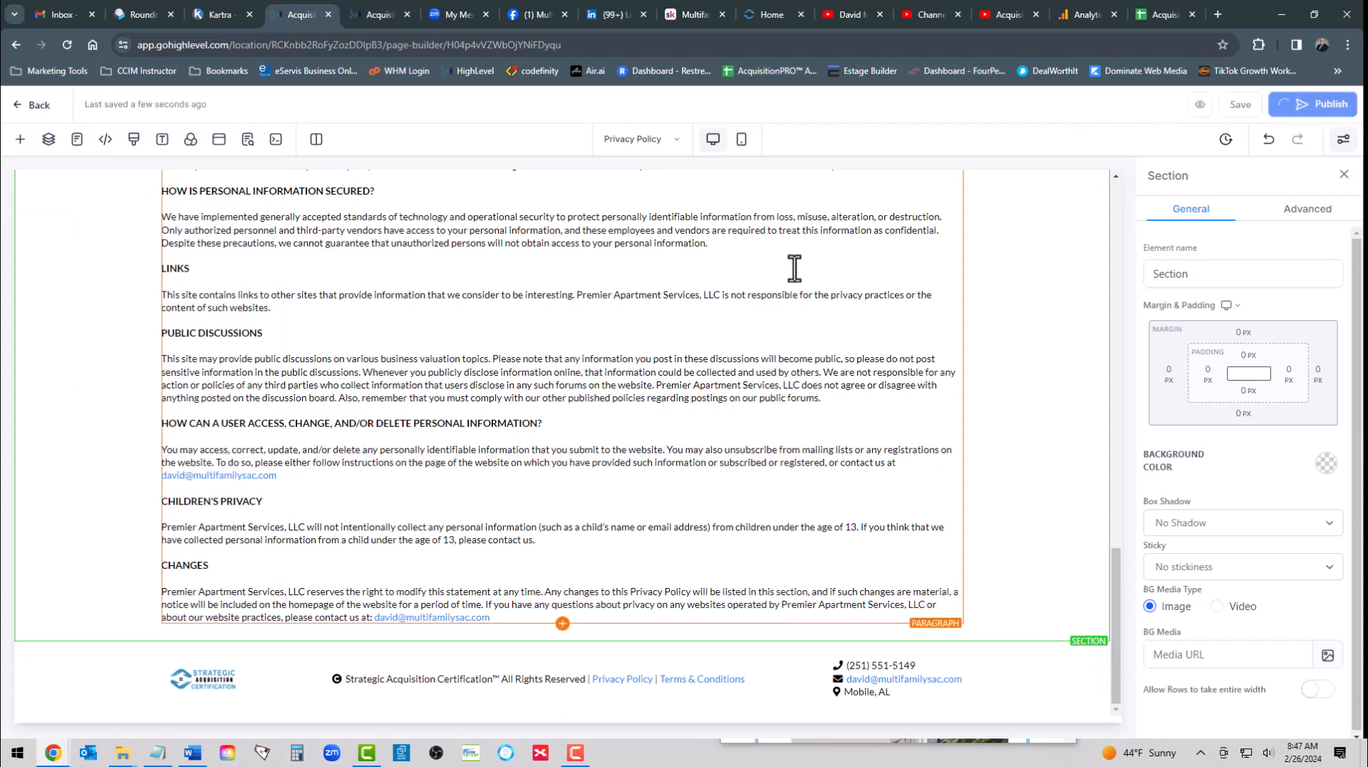
click(34, 107)
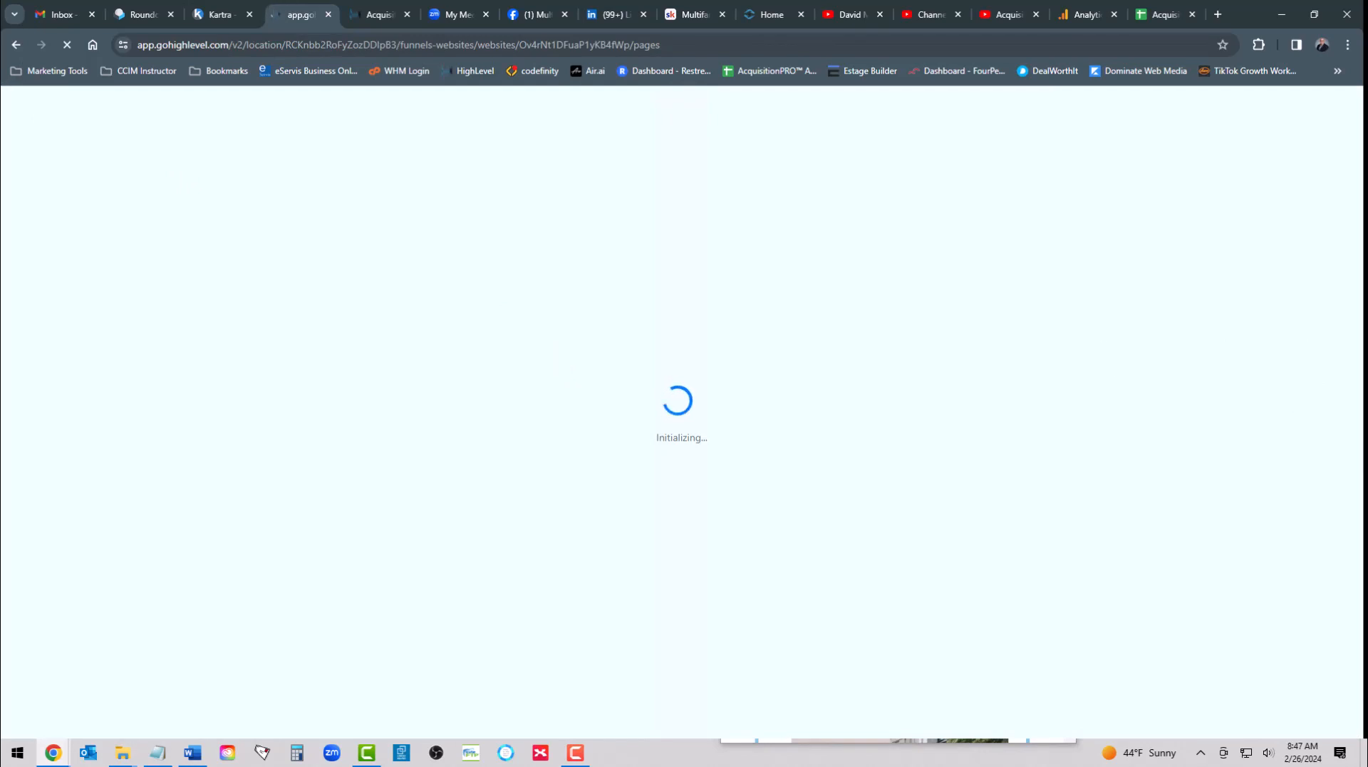
key(alt+Tab)
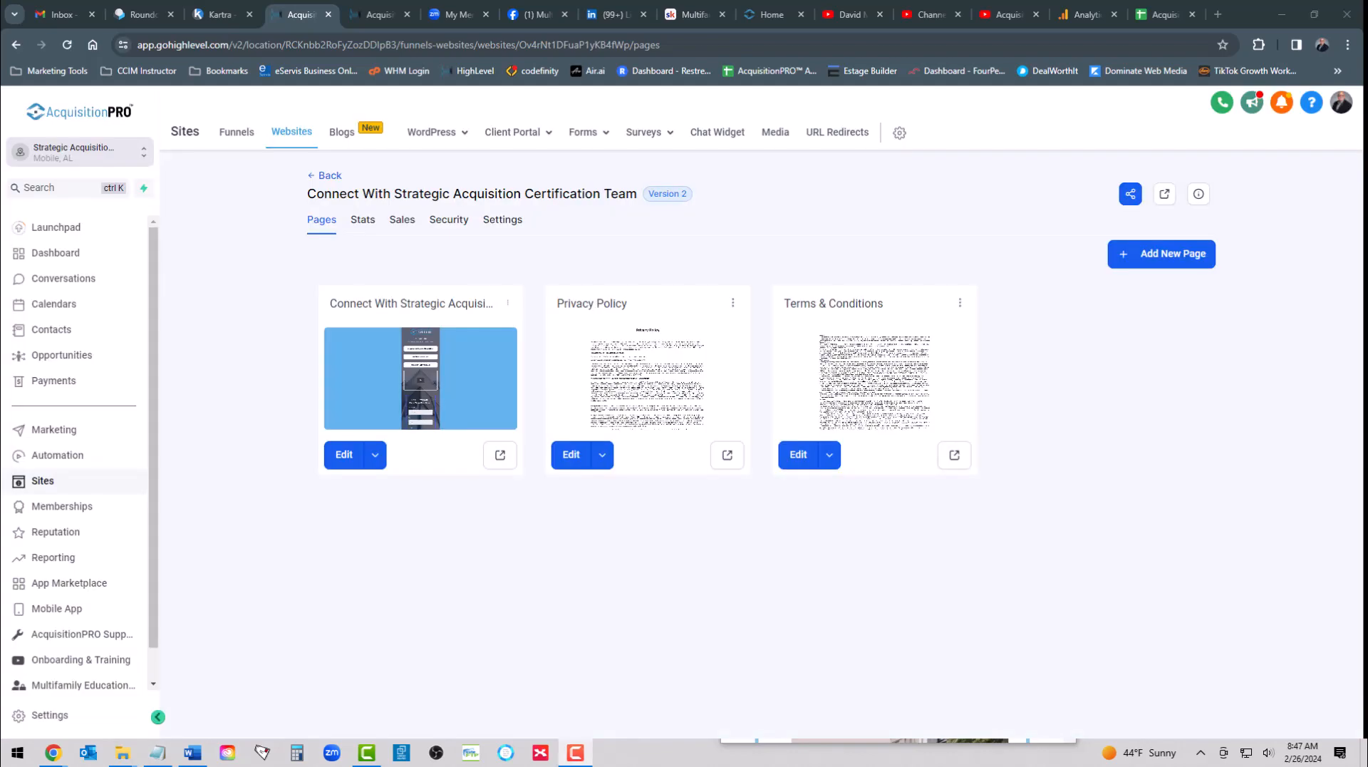
- Open the Terms & Conditions page for editing and replace YourCompanyName in the General section with Premier Apartment Services, LLC dba Strategic Acquisition Certification™
click(794, 456)
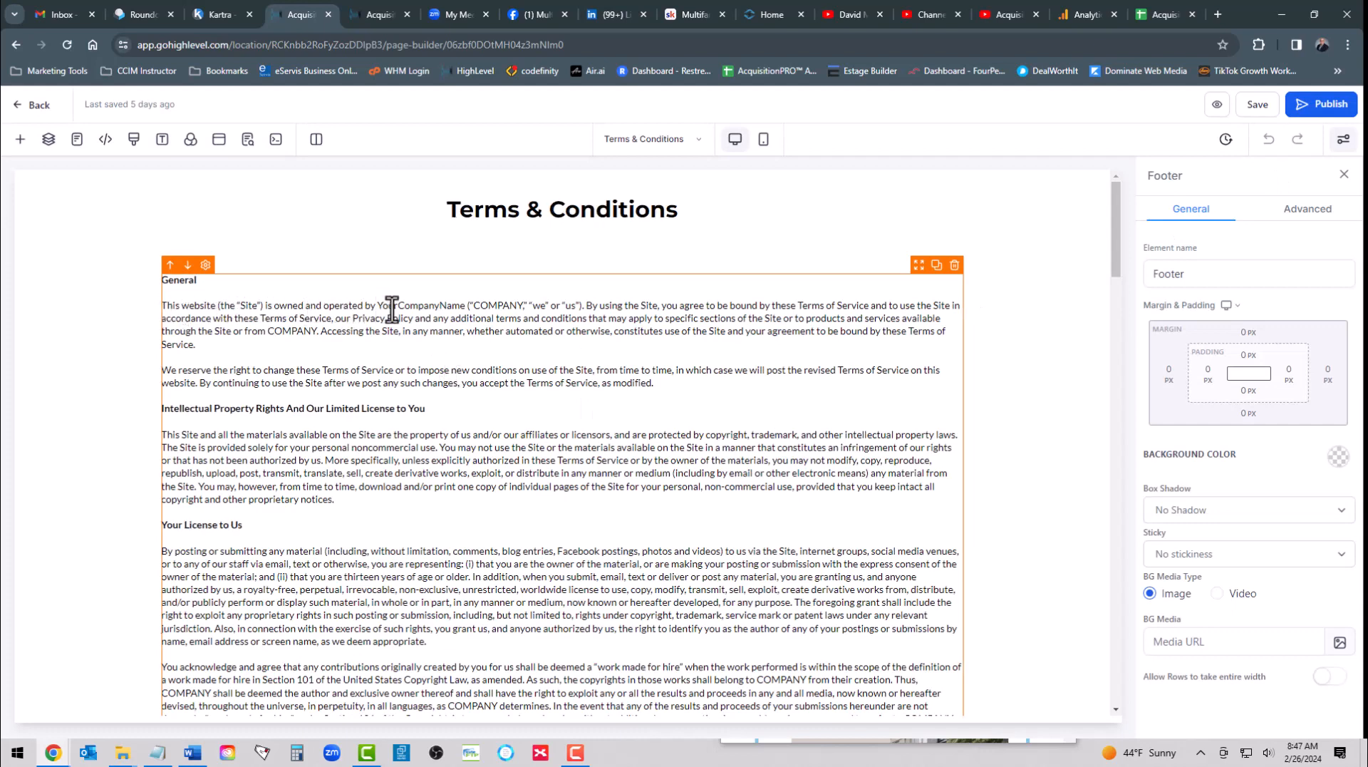
drag(376, 305, 466, 307)
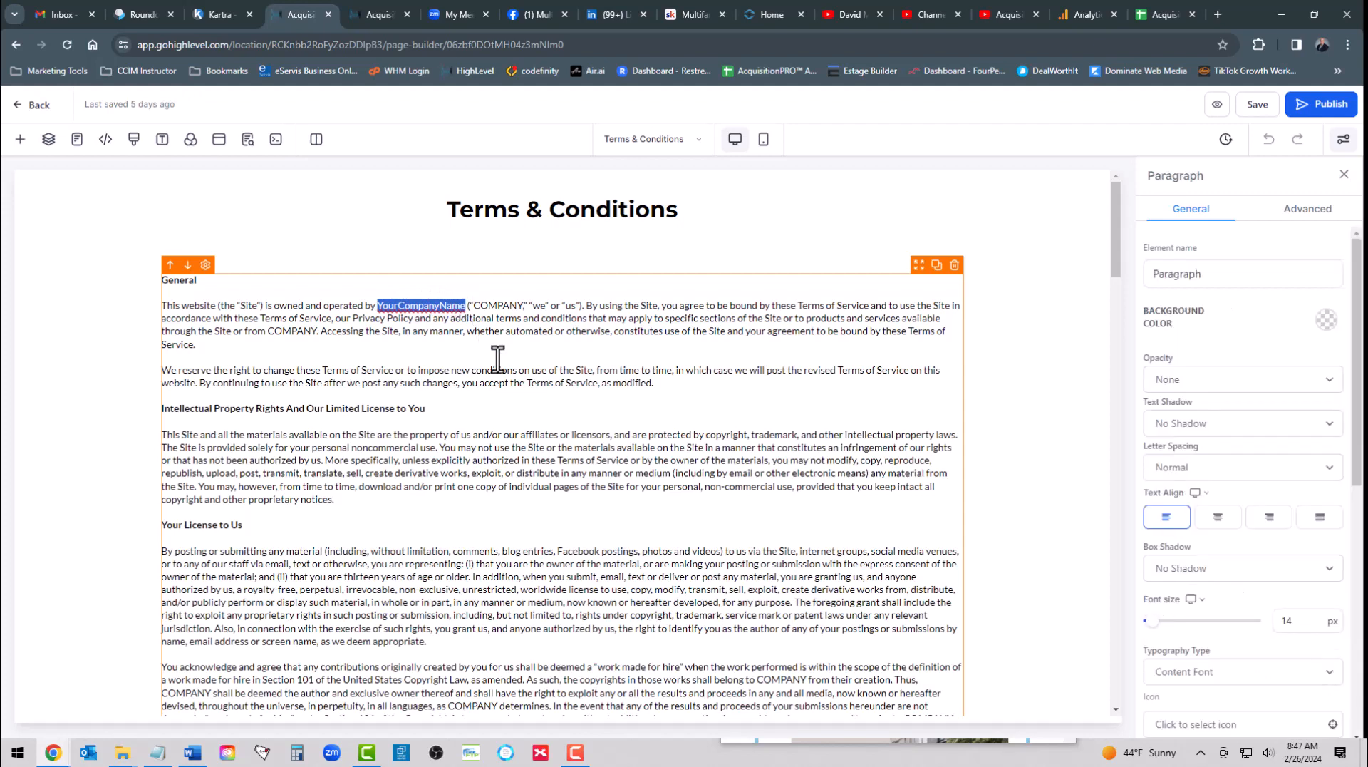
text(Premier Apartment Services, LLC dba Strategic Acquisition Certification™)
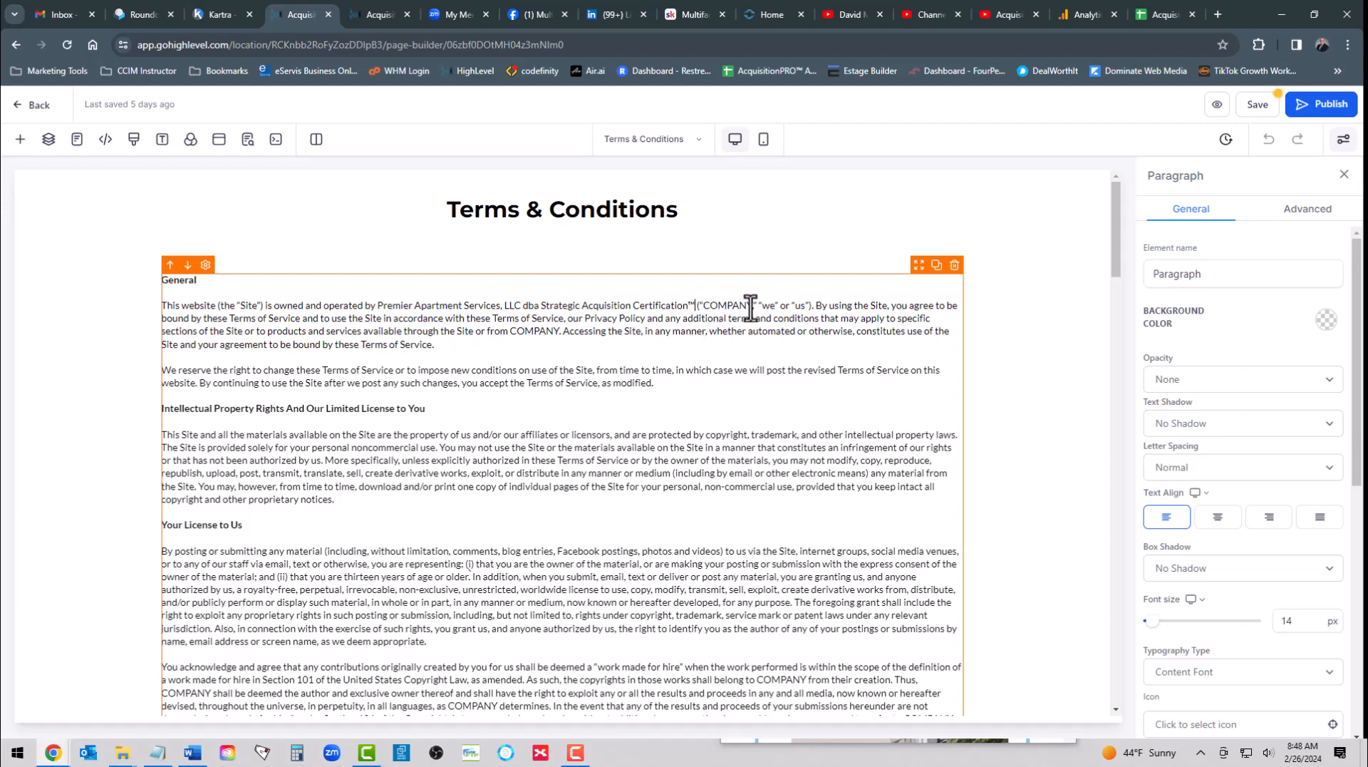
- Replace the Copyright Agent placeholders under Other with Premier Apartment Services, LLC dba Strategic Acquisition Certification™ and the company's postal address and contact e-mail
scroll(489, 444, down, 1)
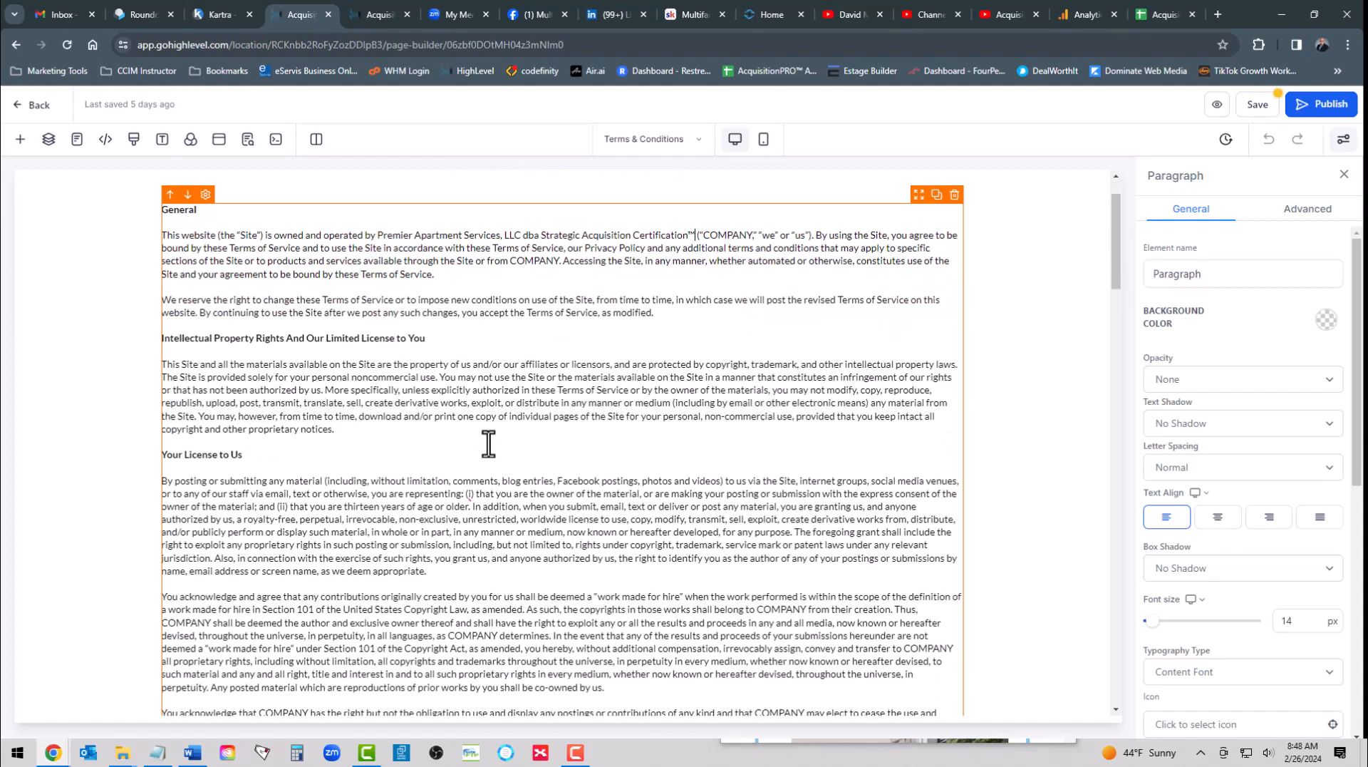
scroll(489, 443, down, 12)
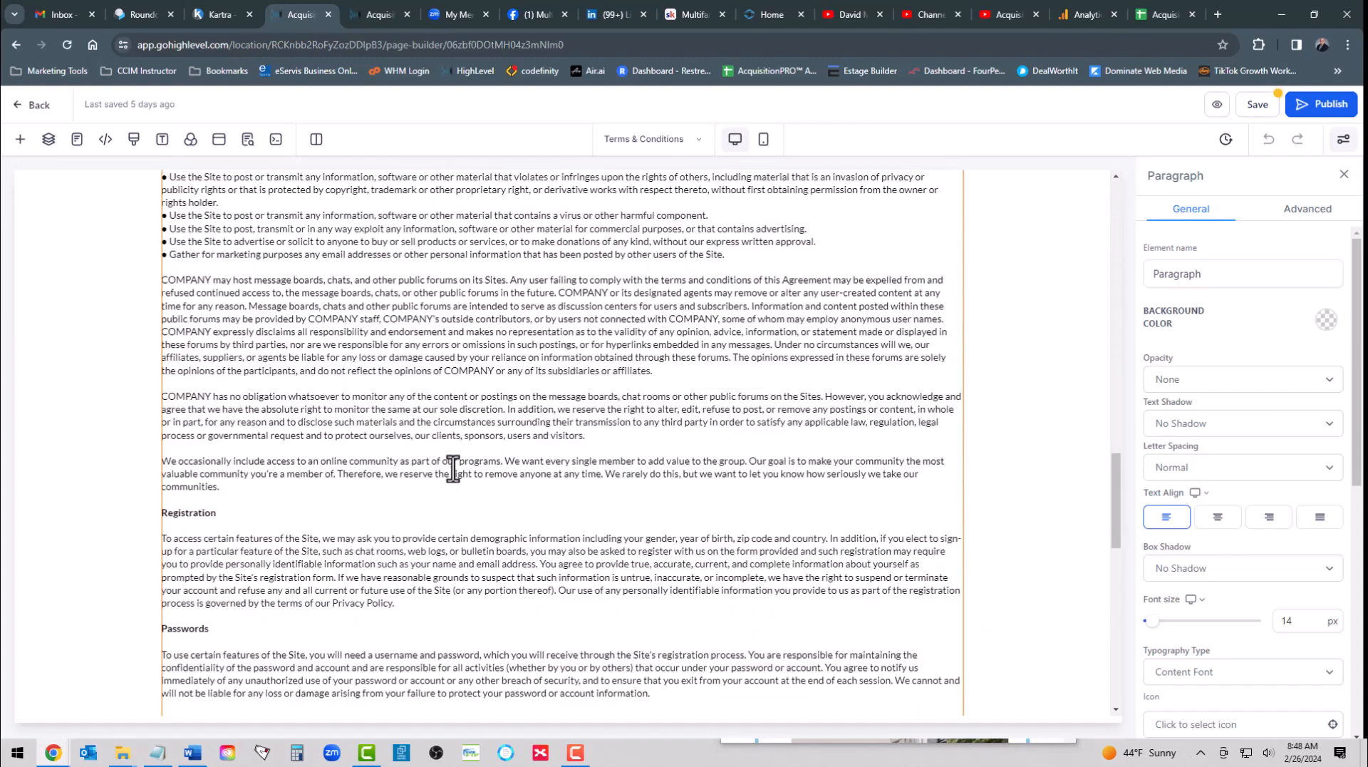
scroll(453, 468, down, 12)
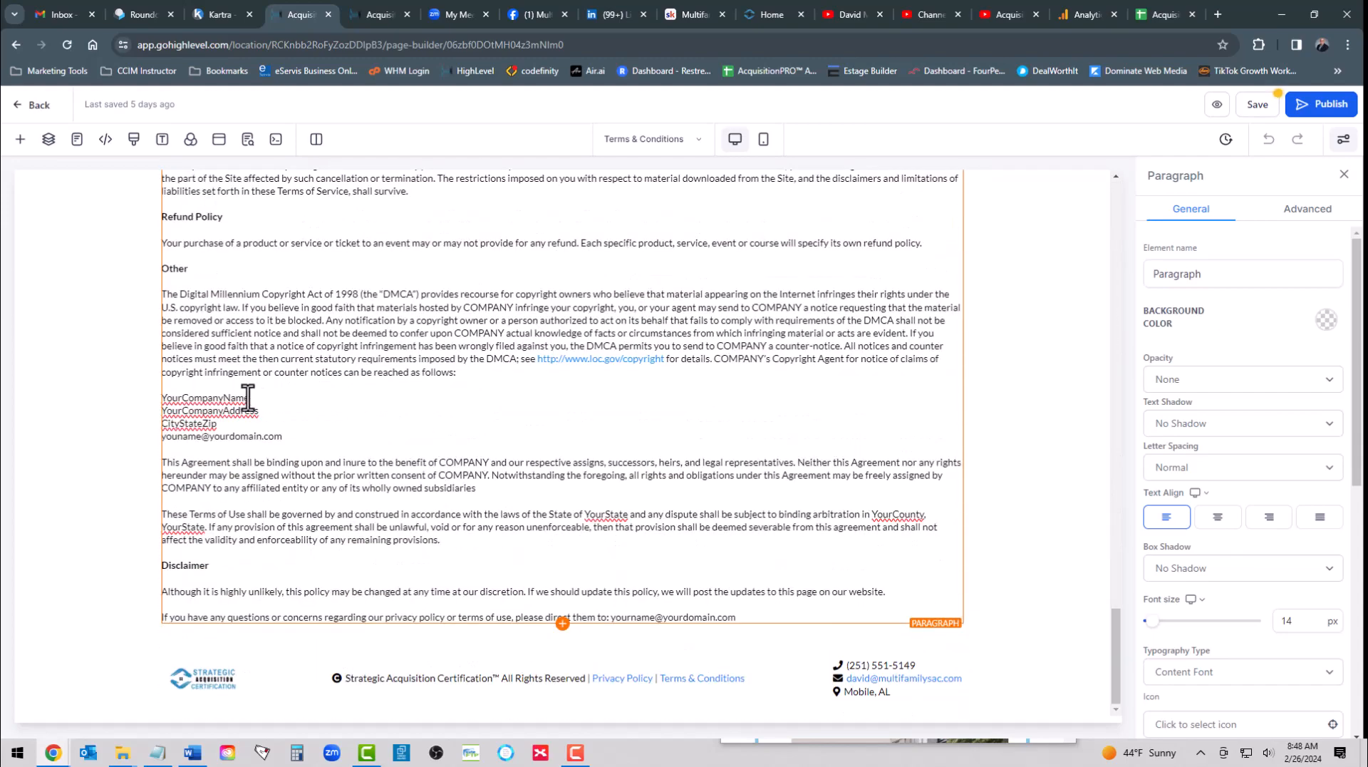
double_click(246, 397)
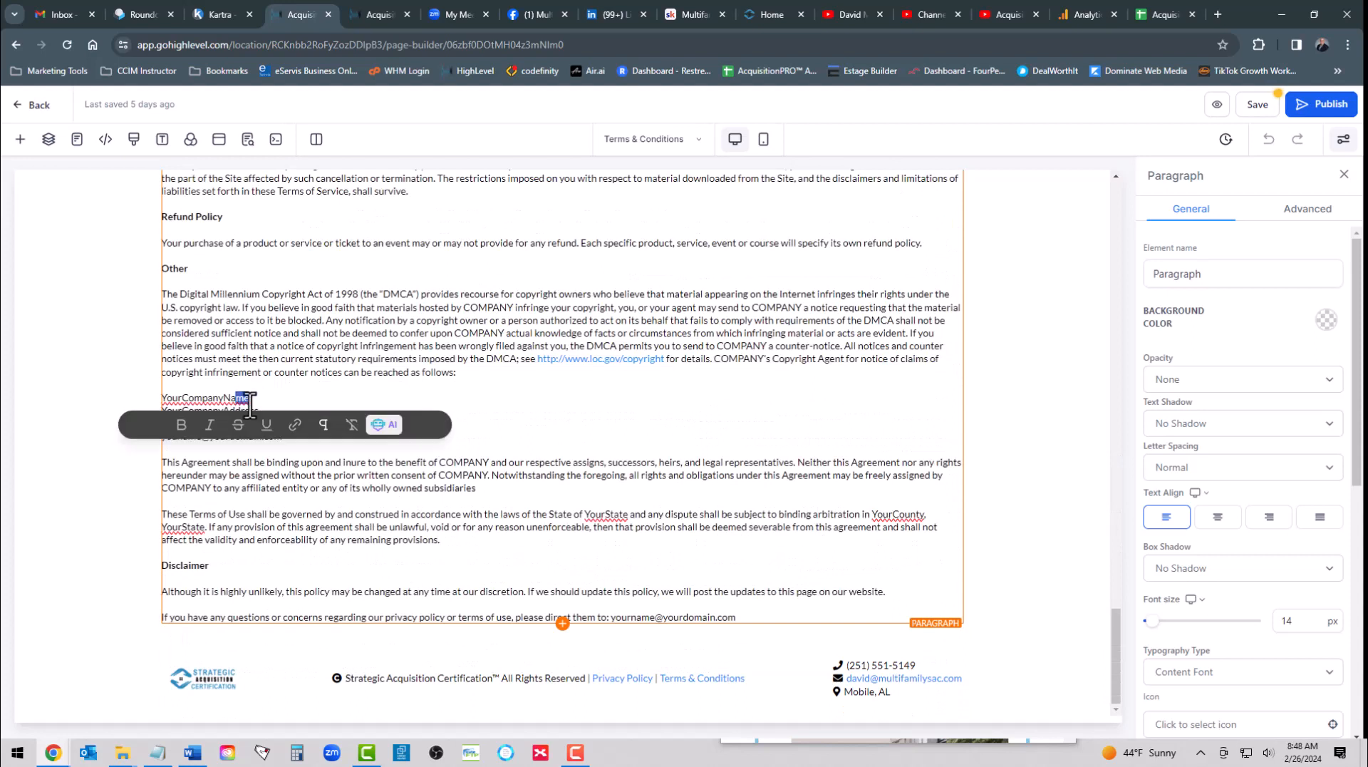
text(Premier Apartment Services, LLC dba Strategic Acquisition Certification™)
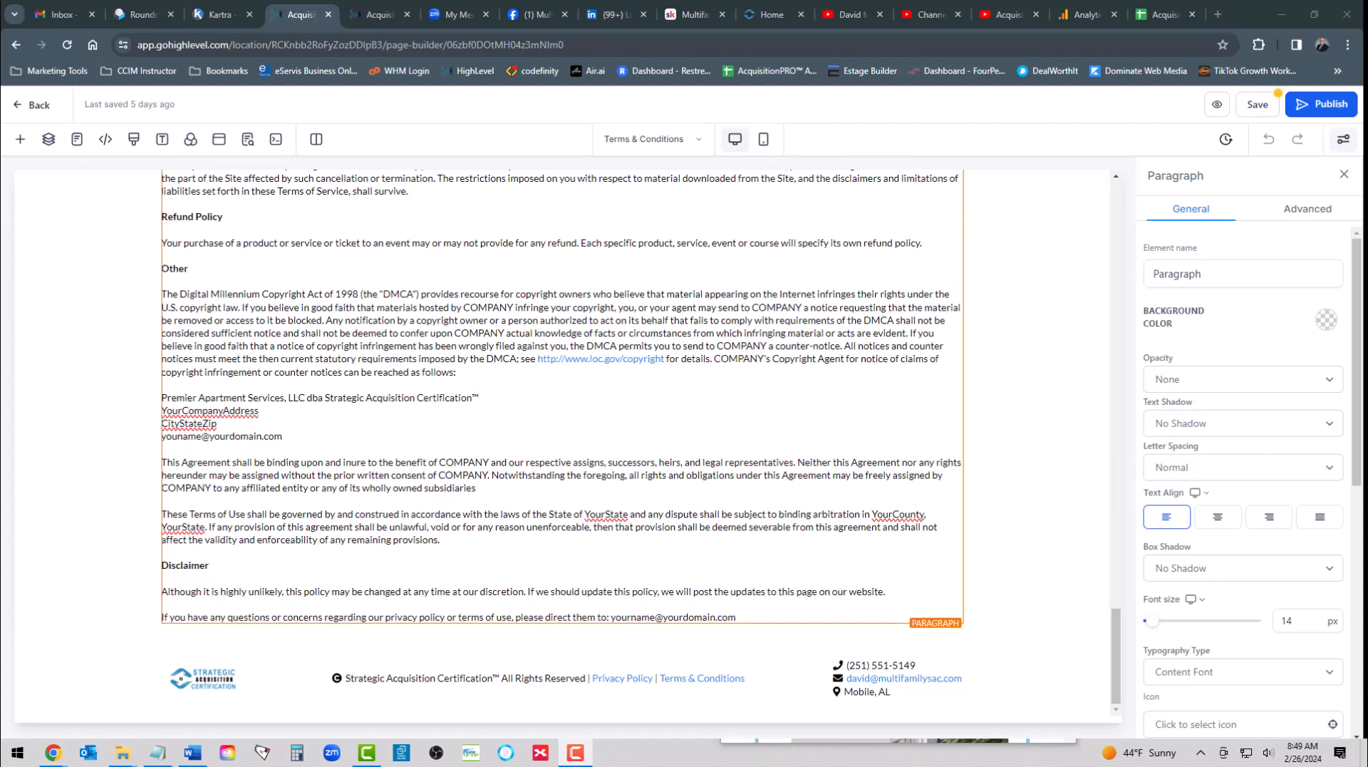
mouse_move(163, 411)
mouse_down()
mouse_move(241, 436)
mouse_move(162, 411)
mouse_up()
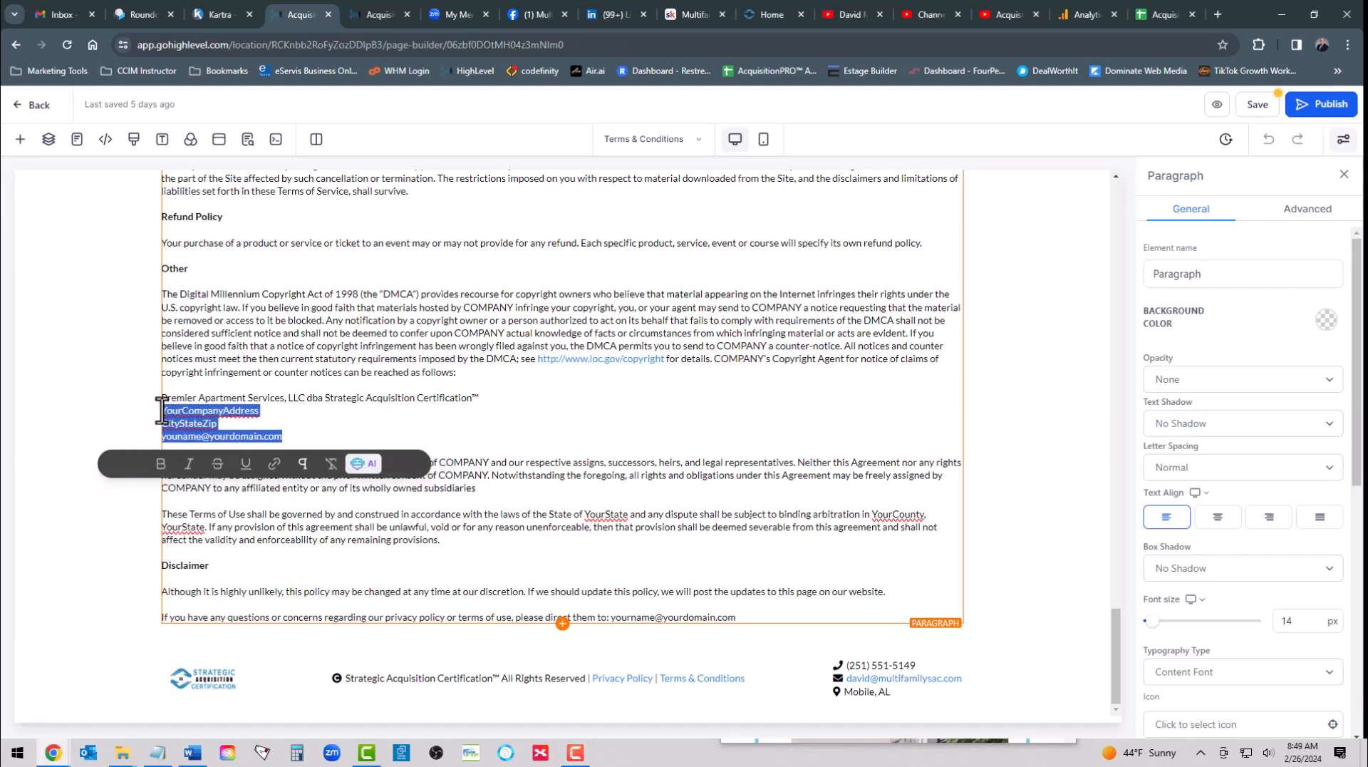
key(ctrl+v)
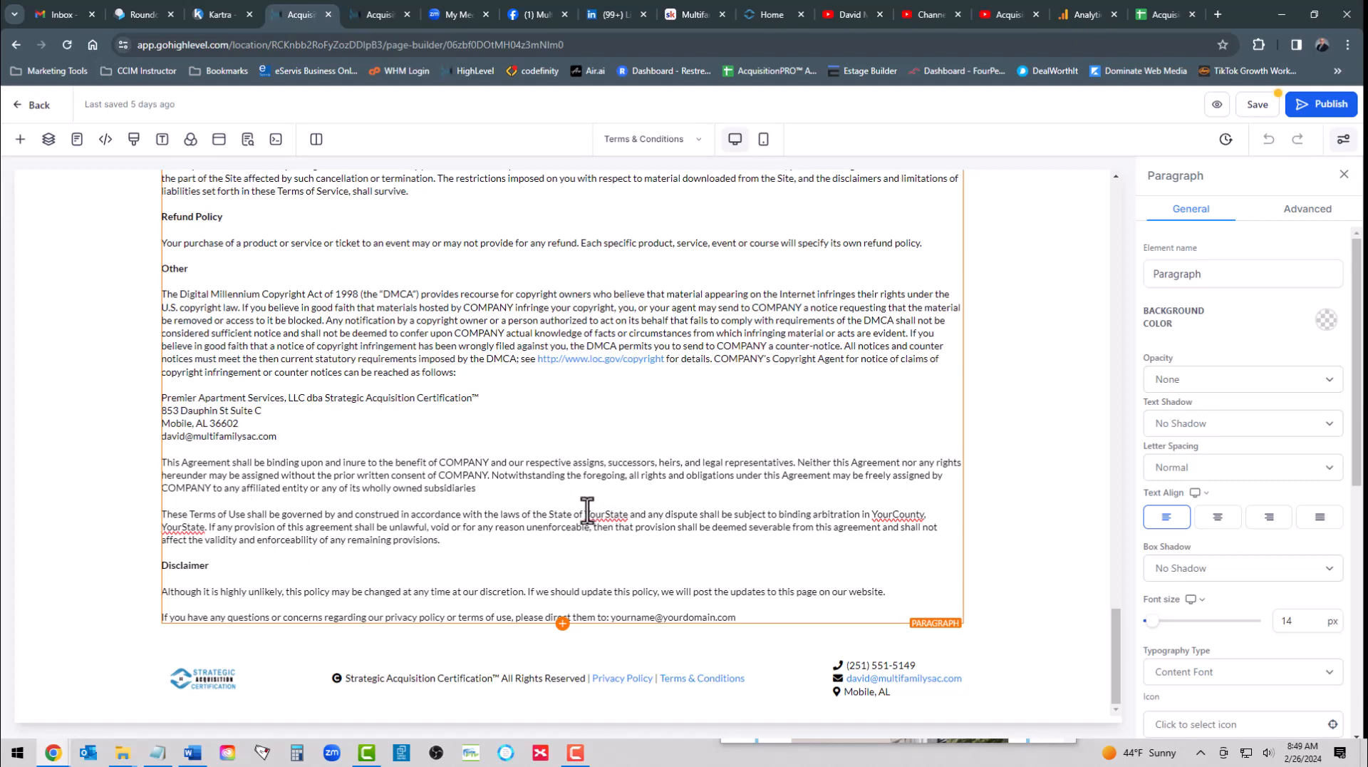
- Set the governing law state in the Terms of Use paragraph to Alabama and the arbitration location to Mobile County, Alabama
drag(585, 513, 629, 513)
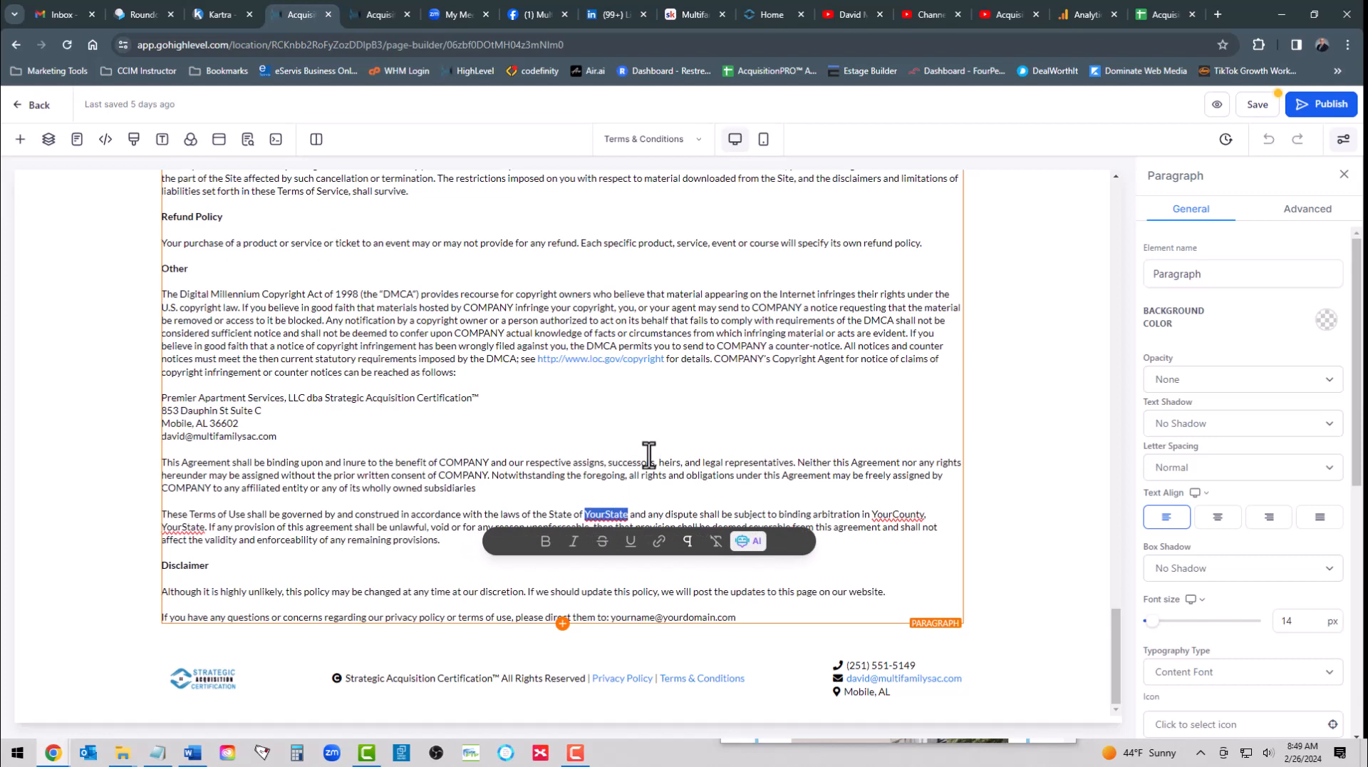
text(Alabama)
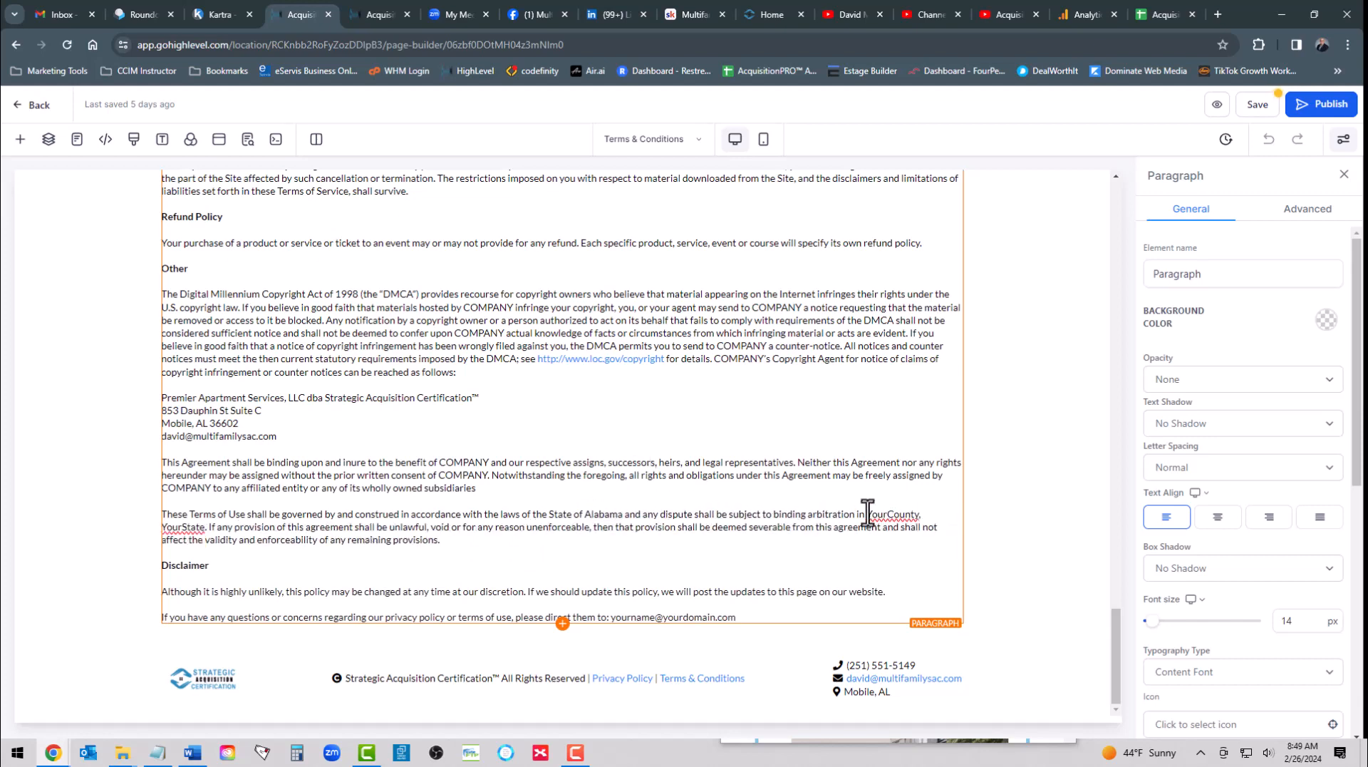
drag(866, 514, 920, 515)
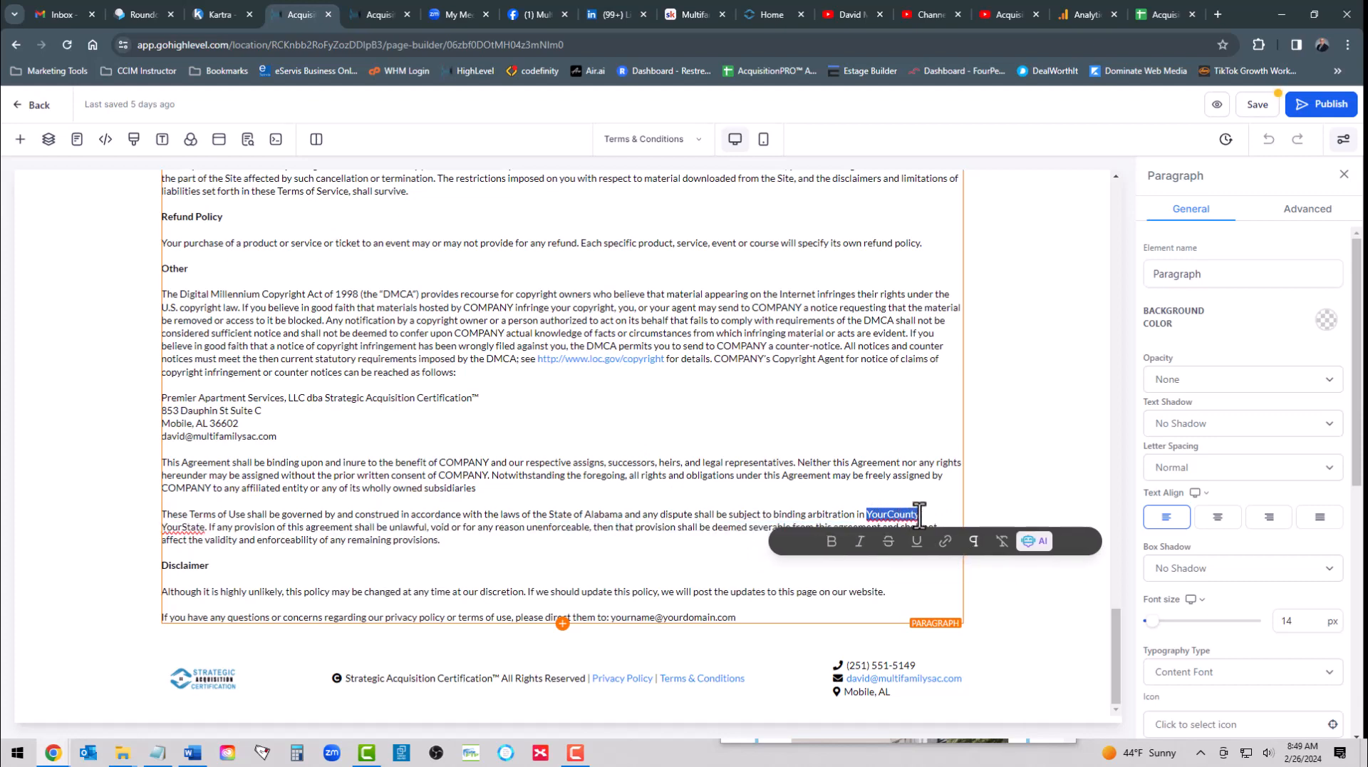
click(871, 516)
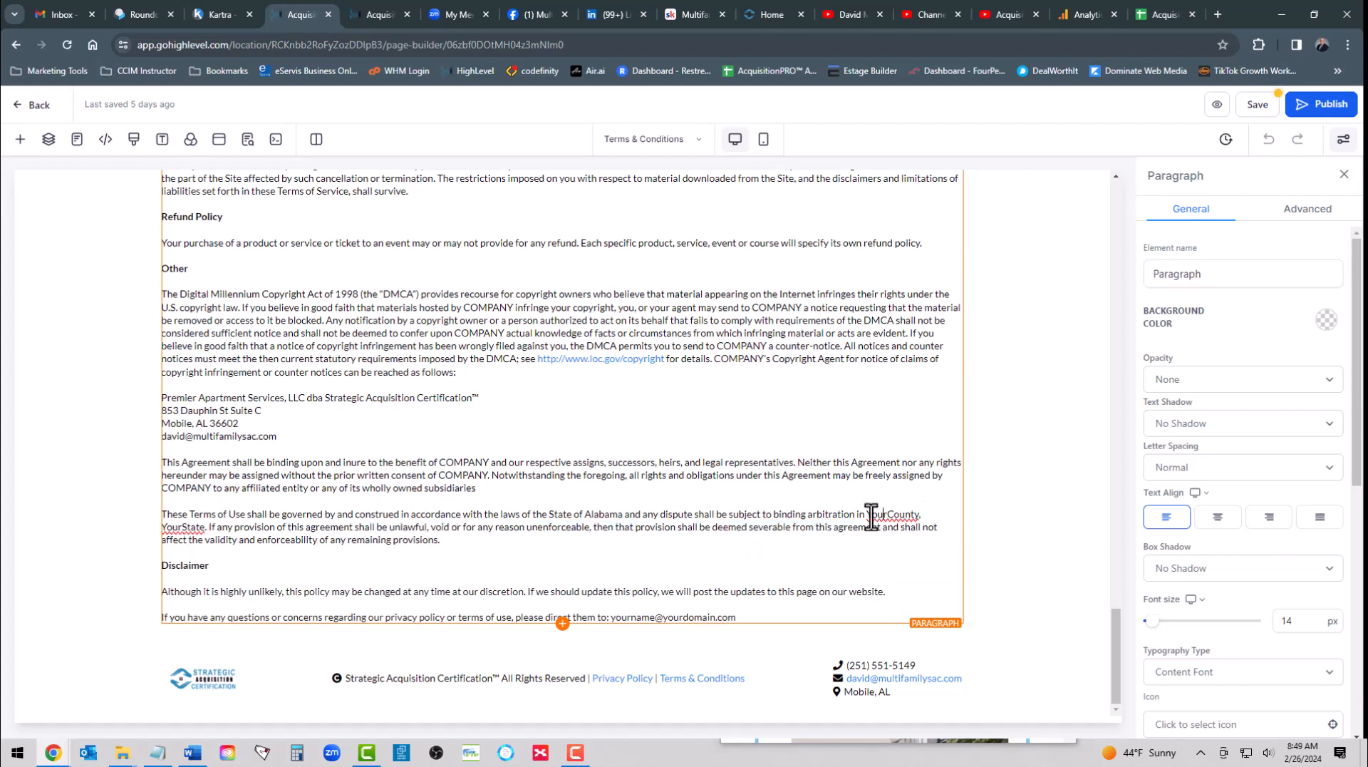
drag(869, 514, 913, 515)
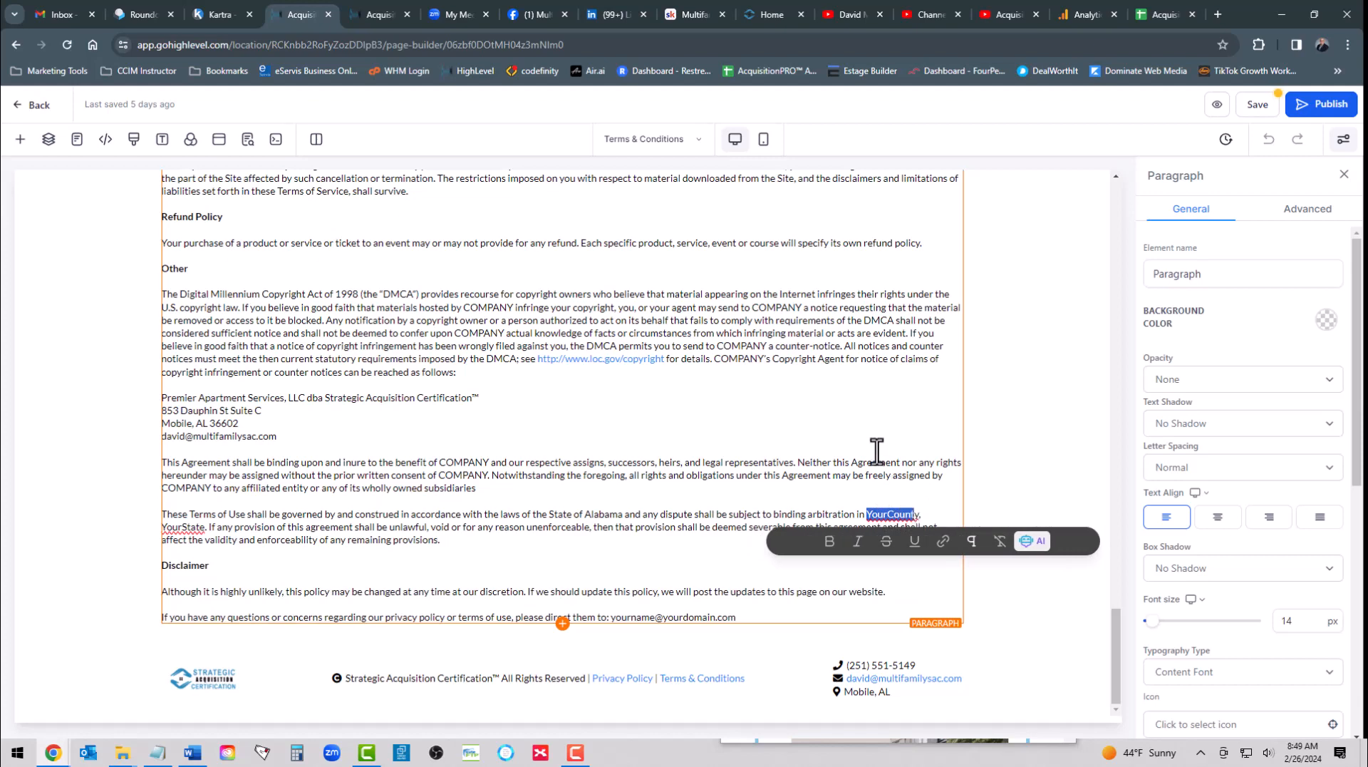
key(BackSpace)
text(Mobile C)
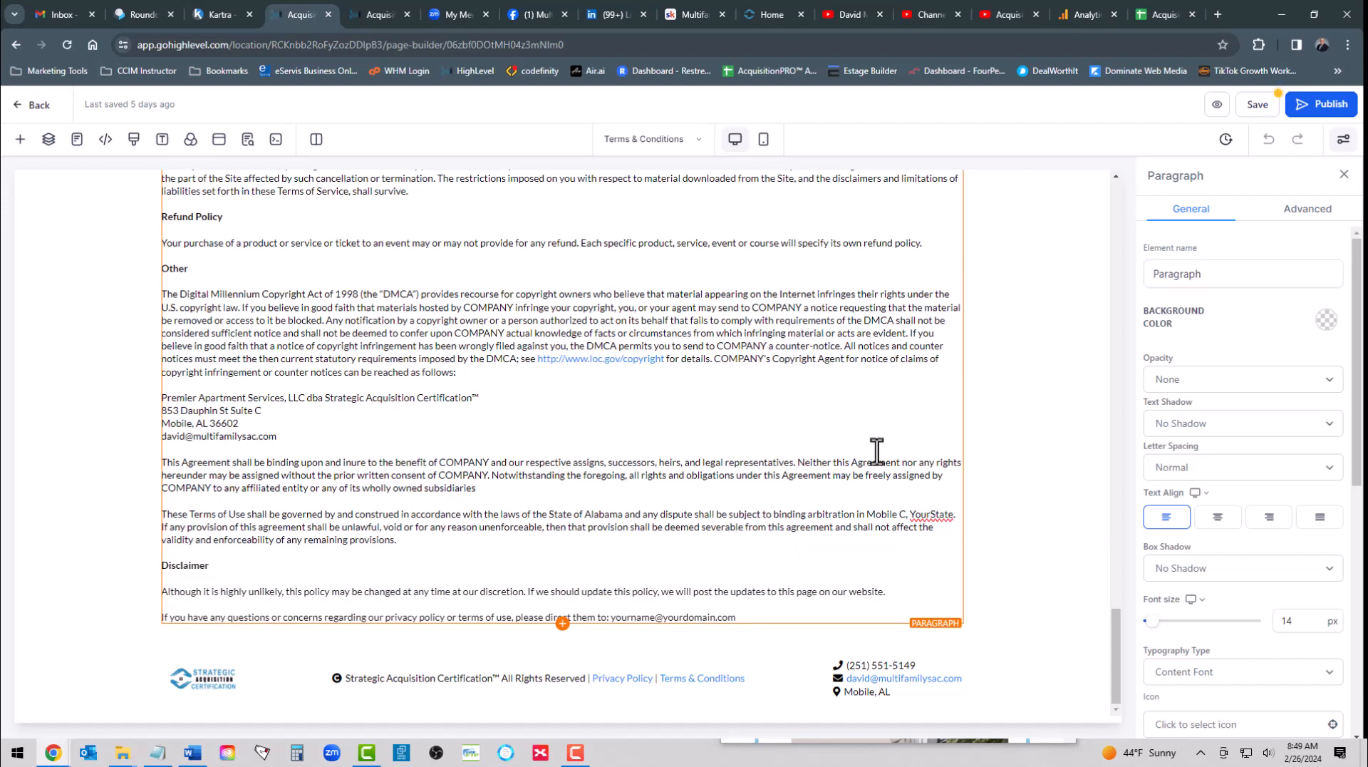
text(ounty)
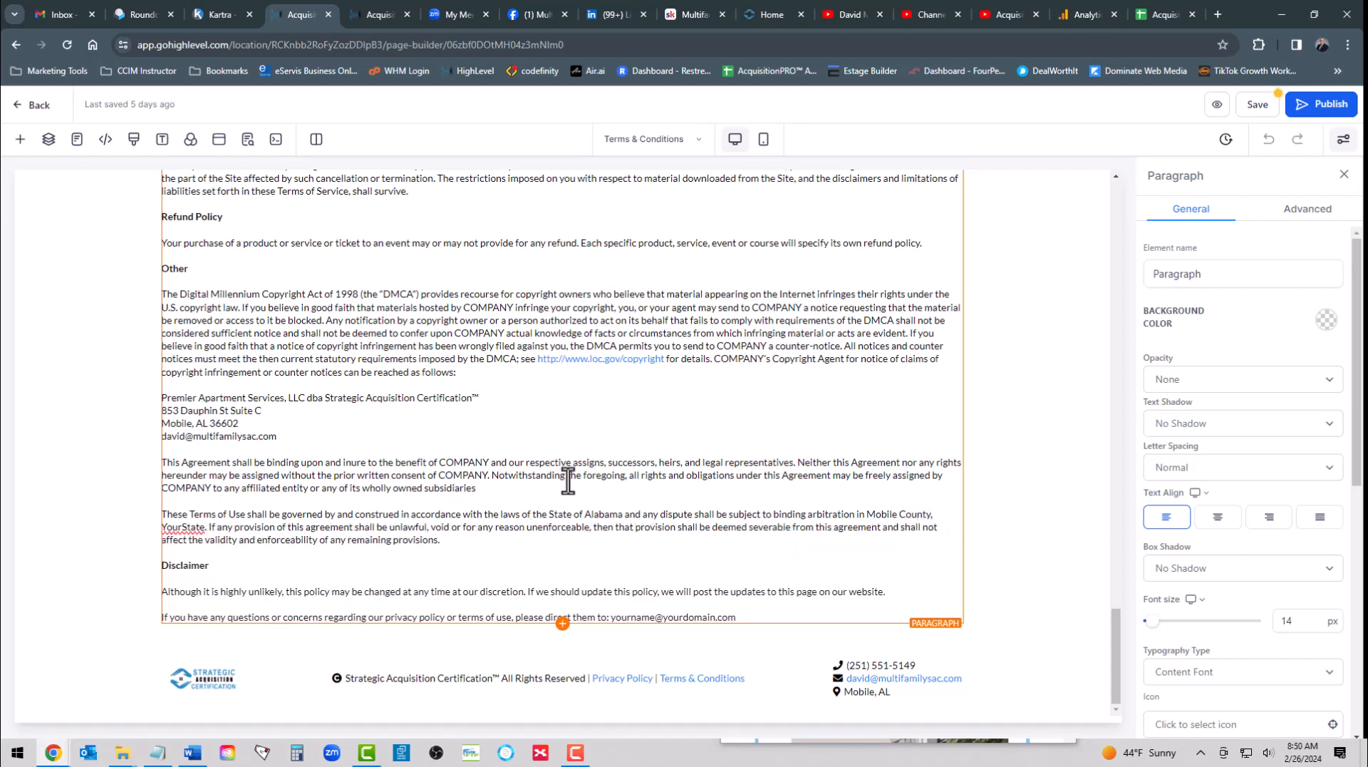
drag(204, 527, 163, 530)
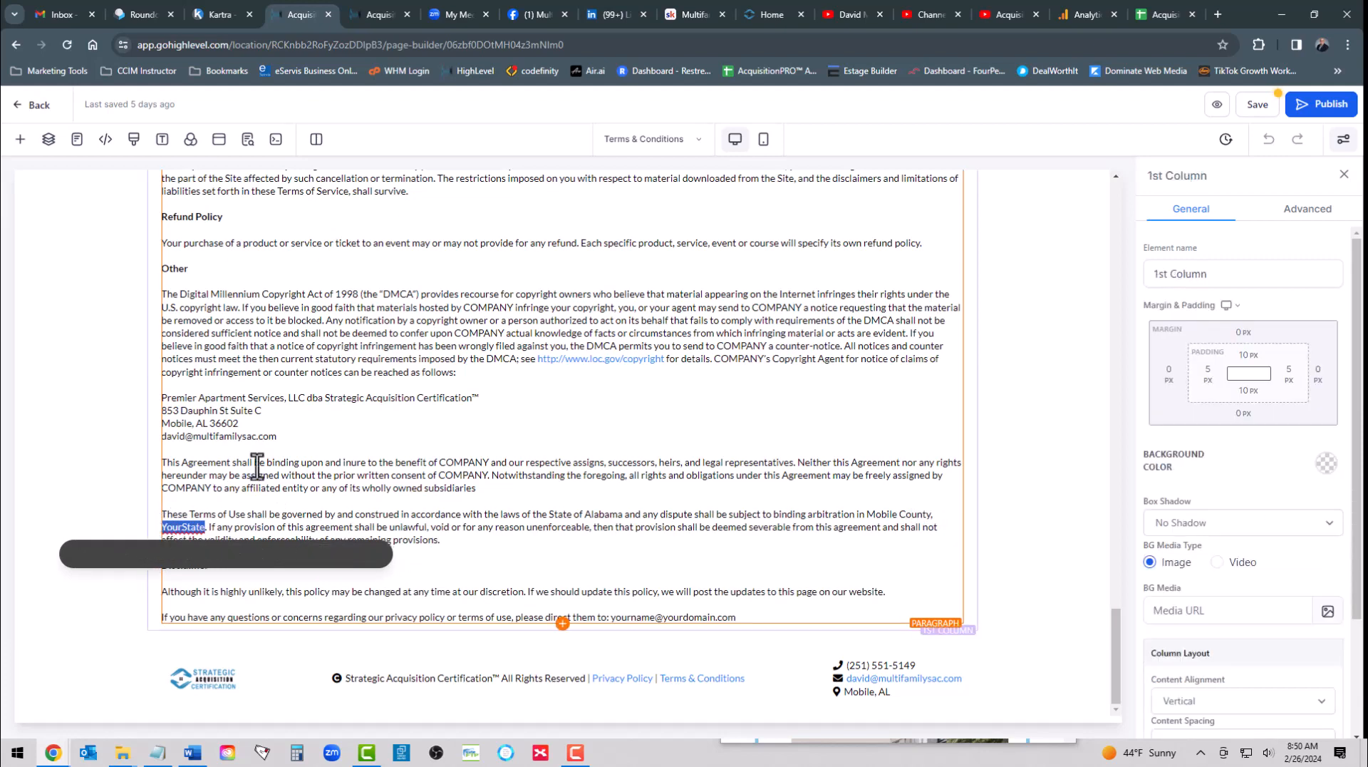
text(Alabama)
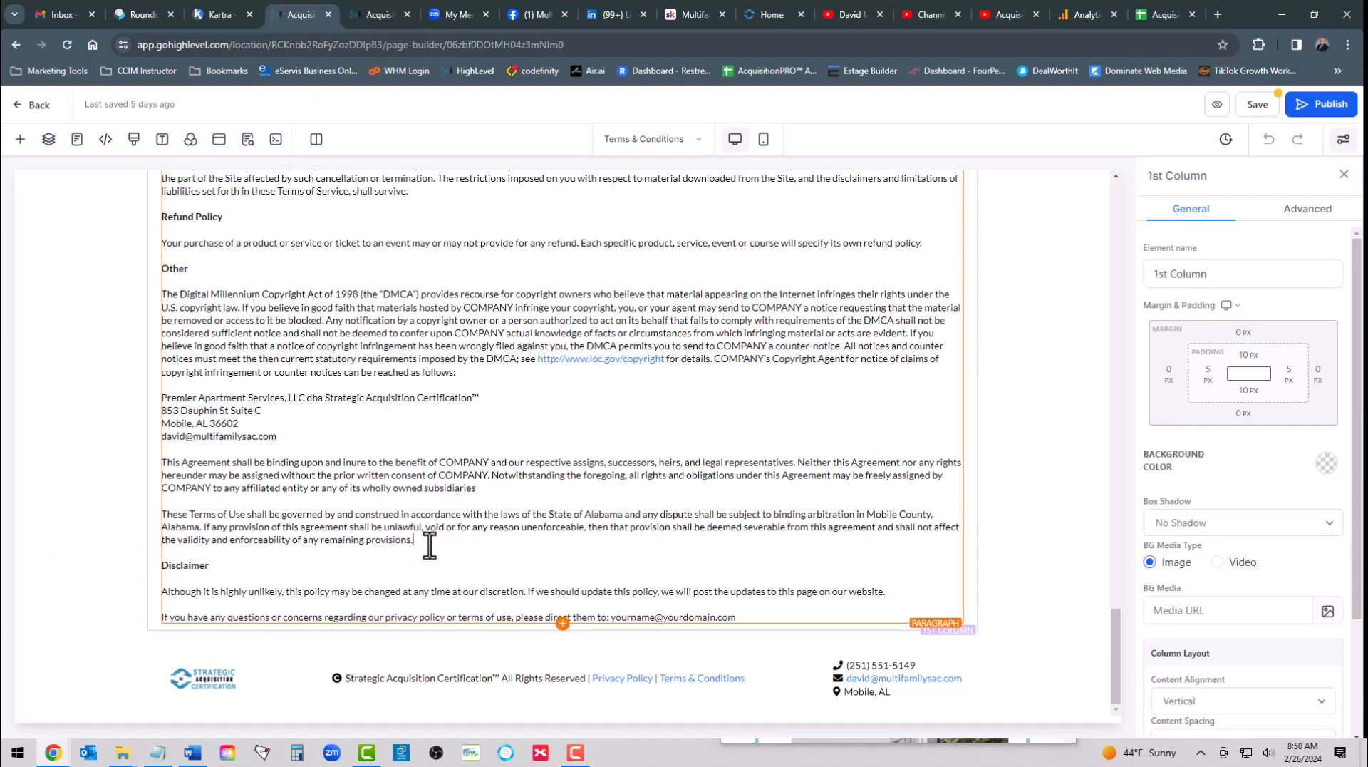
click(410, 525)
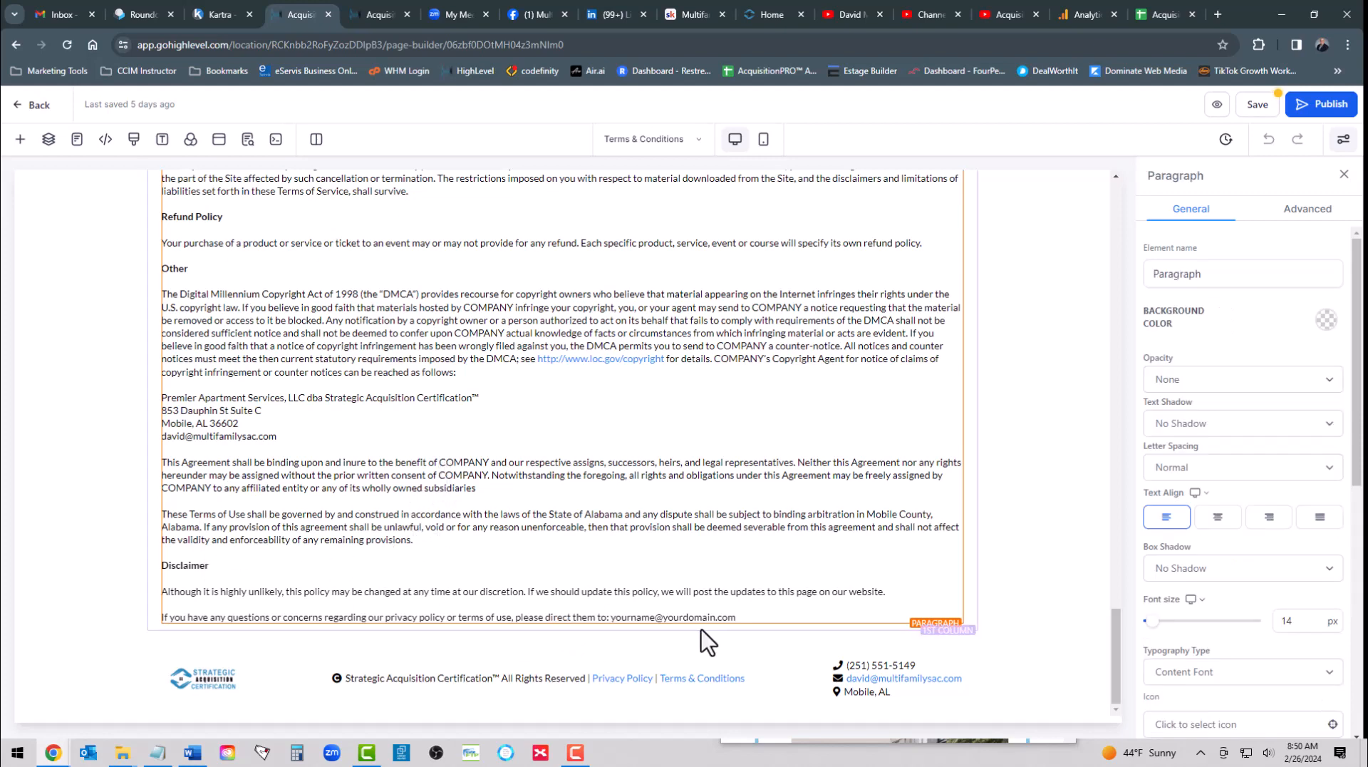
- Replace the placeholder e-mail at the end of the Disclaimer section with the company's contact e-mail
click(738, 617)
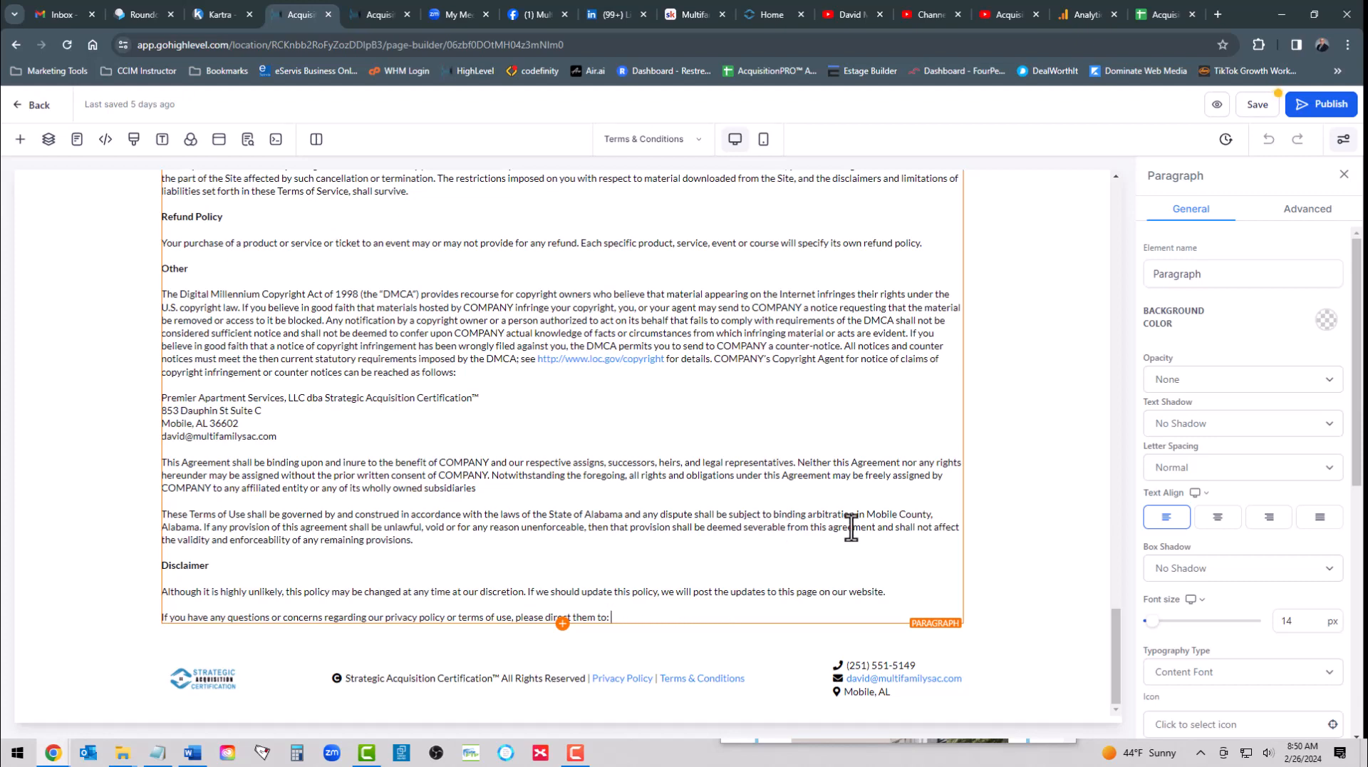
key(alt+Tab)
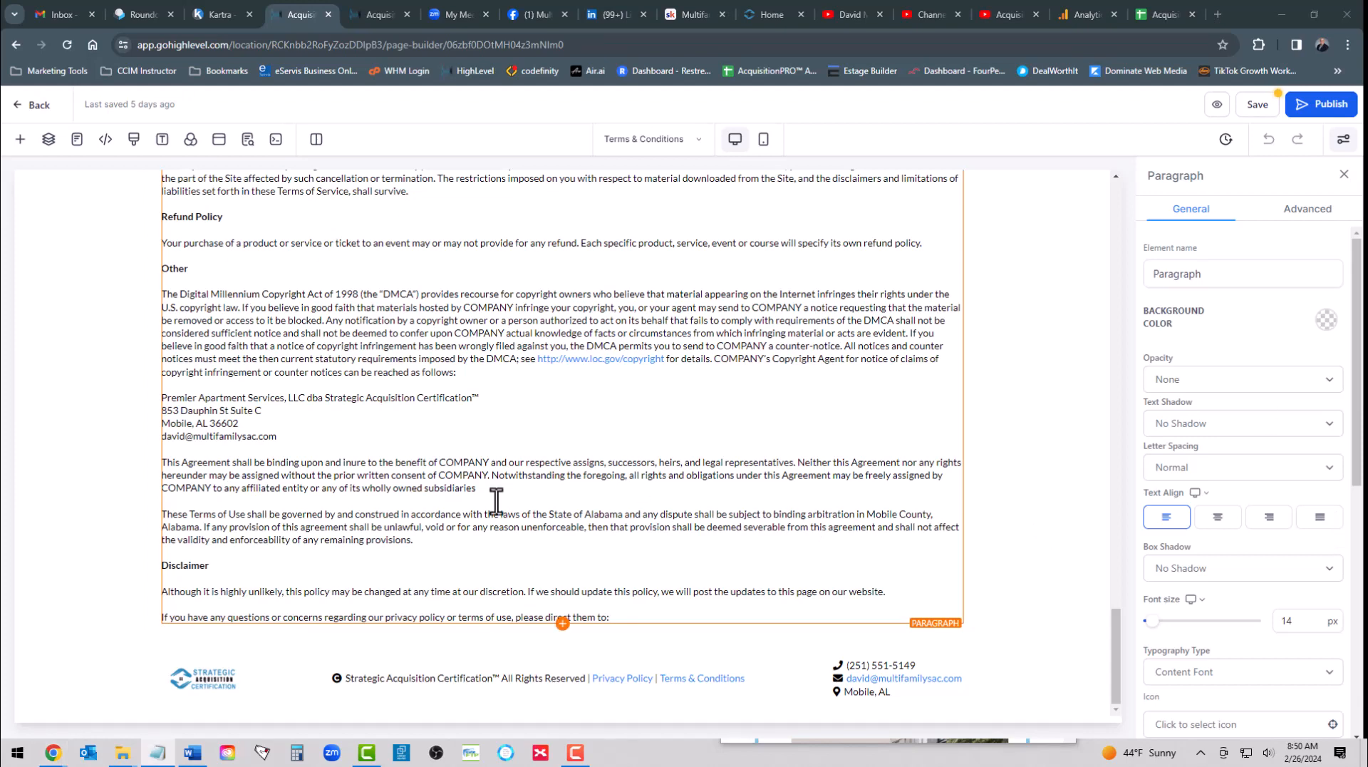
click(641, 619)
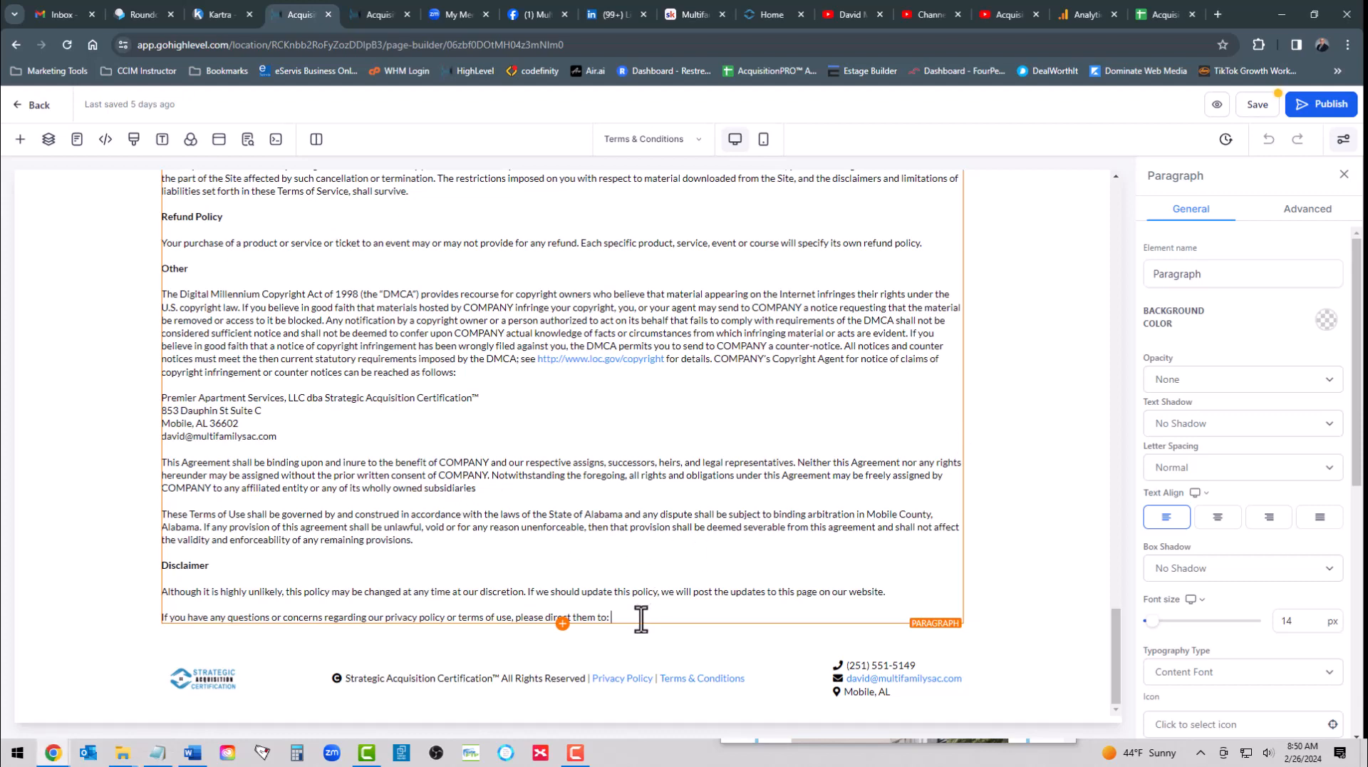
key(ctrl+v)
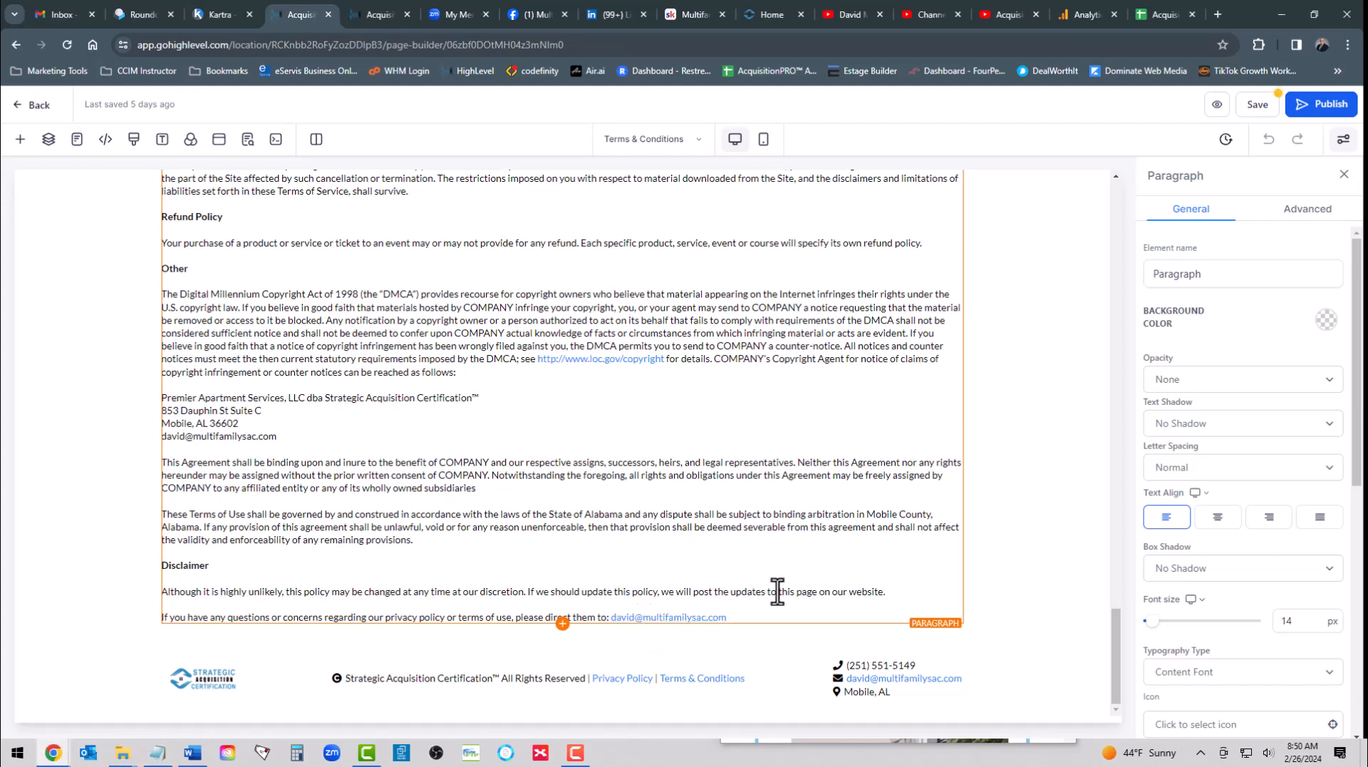
scroll(654, 601, up, 1)
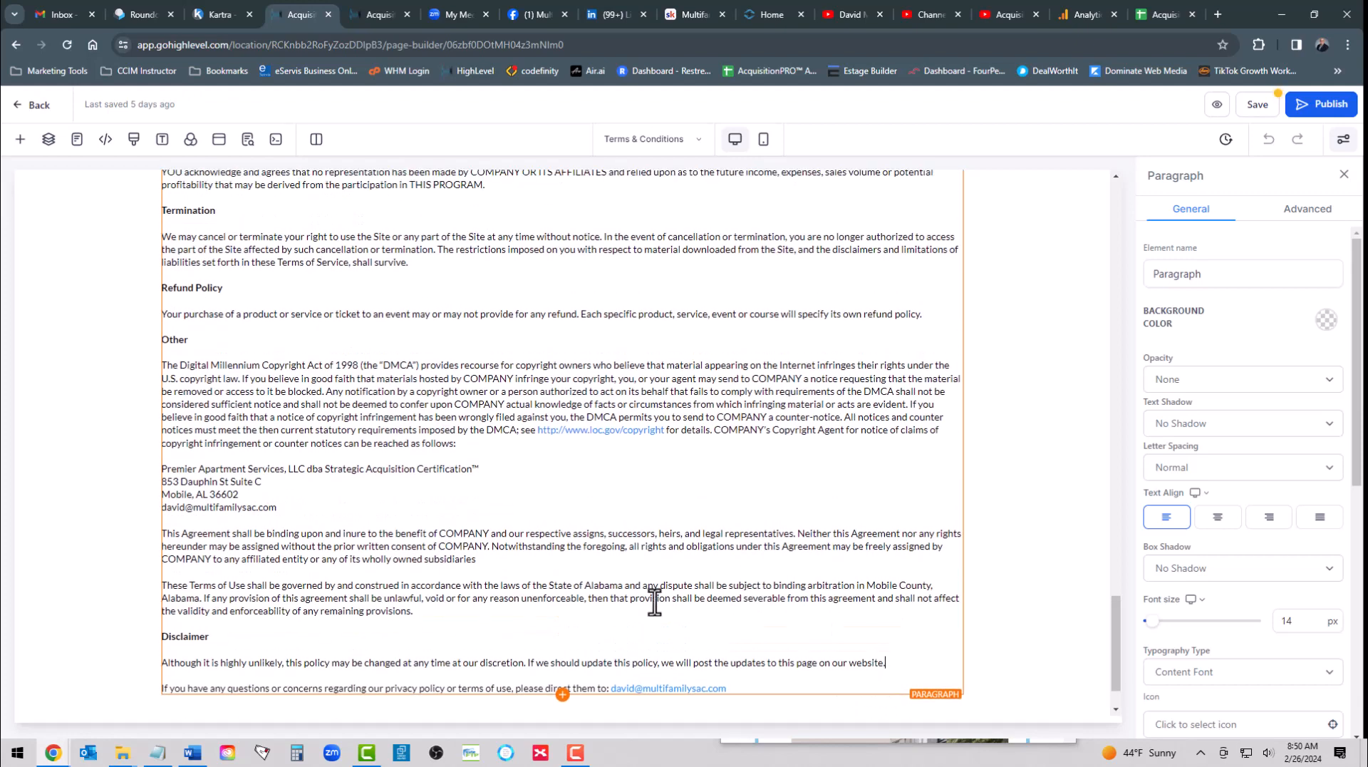
scroll(549, 594, down, 1)
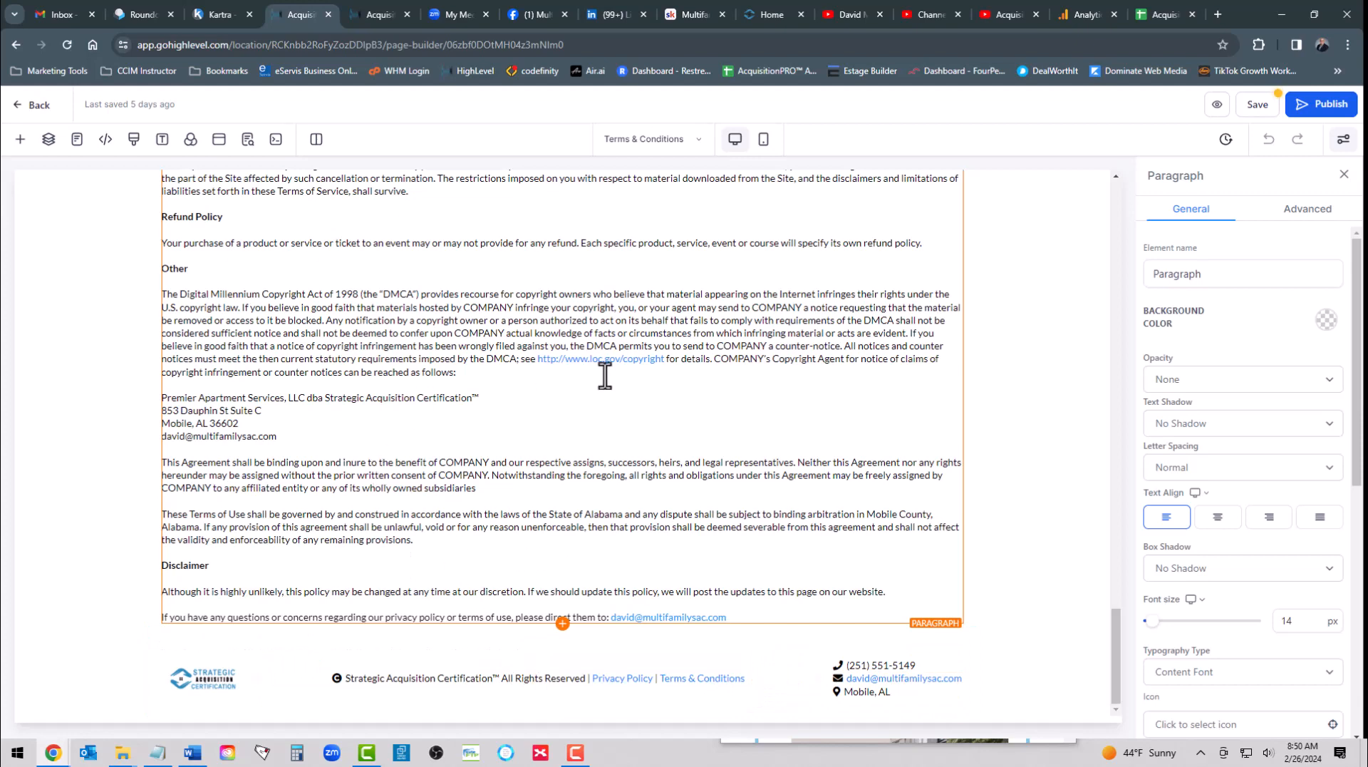
- Save the Terms & Conditions page and review its SEO metadata, closing it without changes
click(1258, 107)
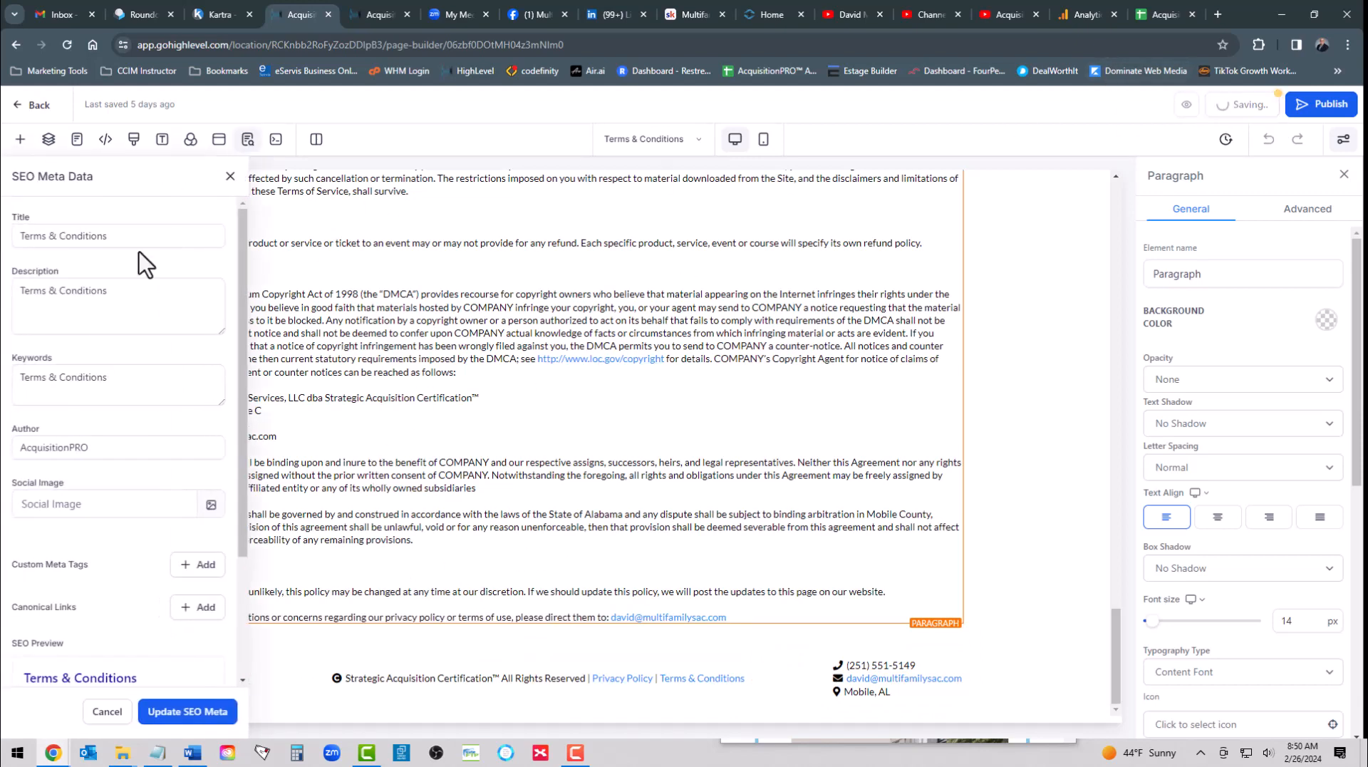
click(107, 711)
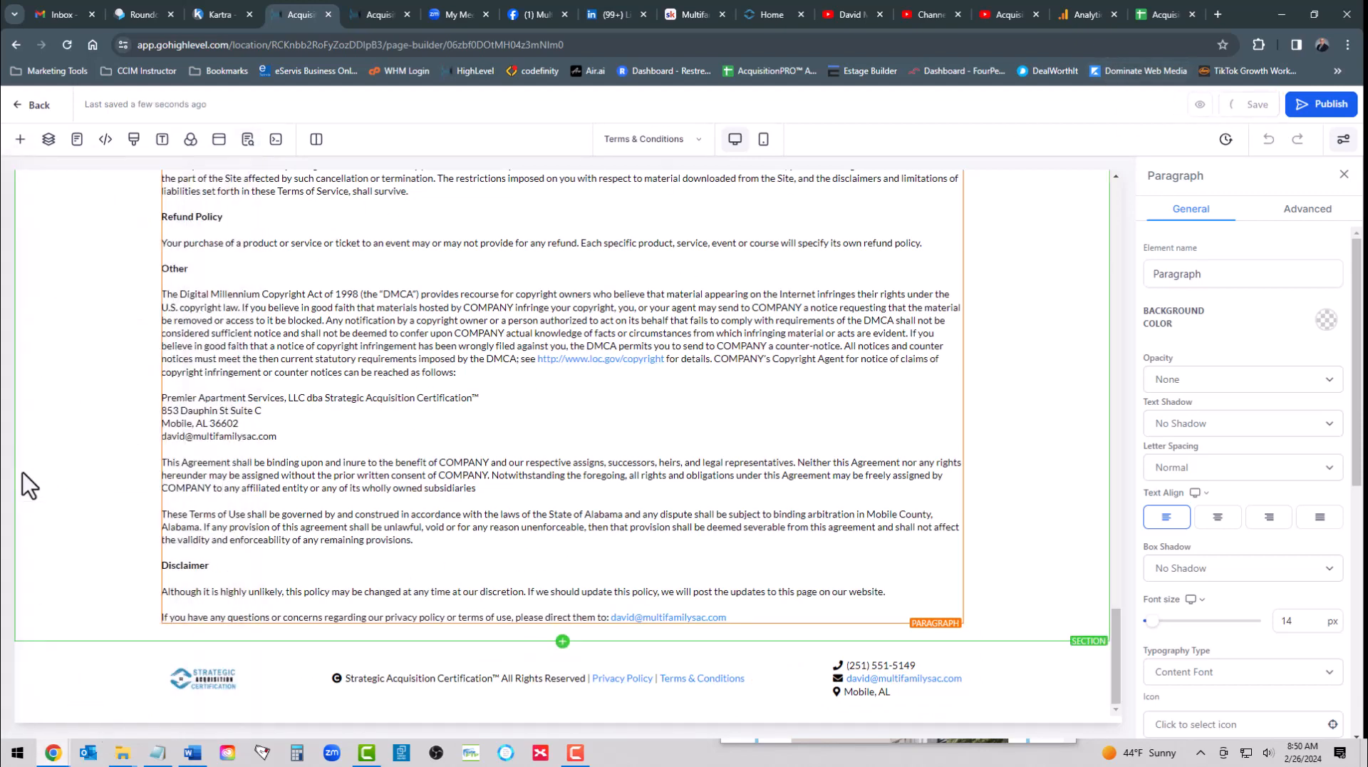
- Publish the Terms & Conditions page and return to the website's page list
click(1319, 106)
scroll(632, 256, up, 20)
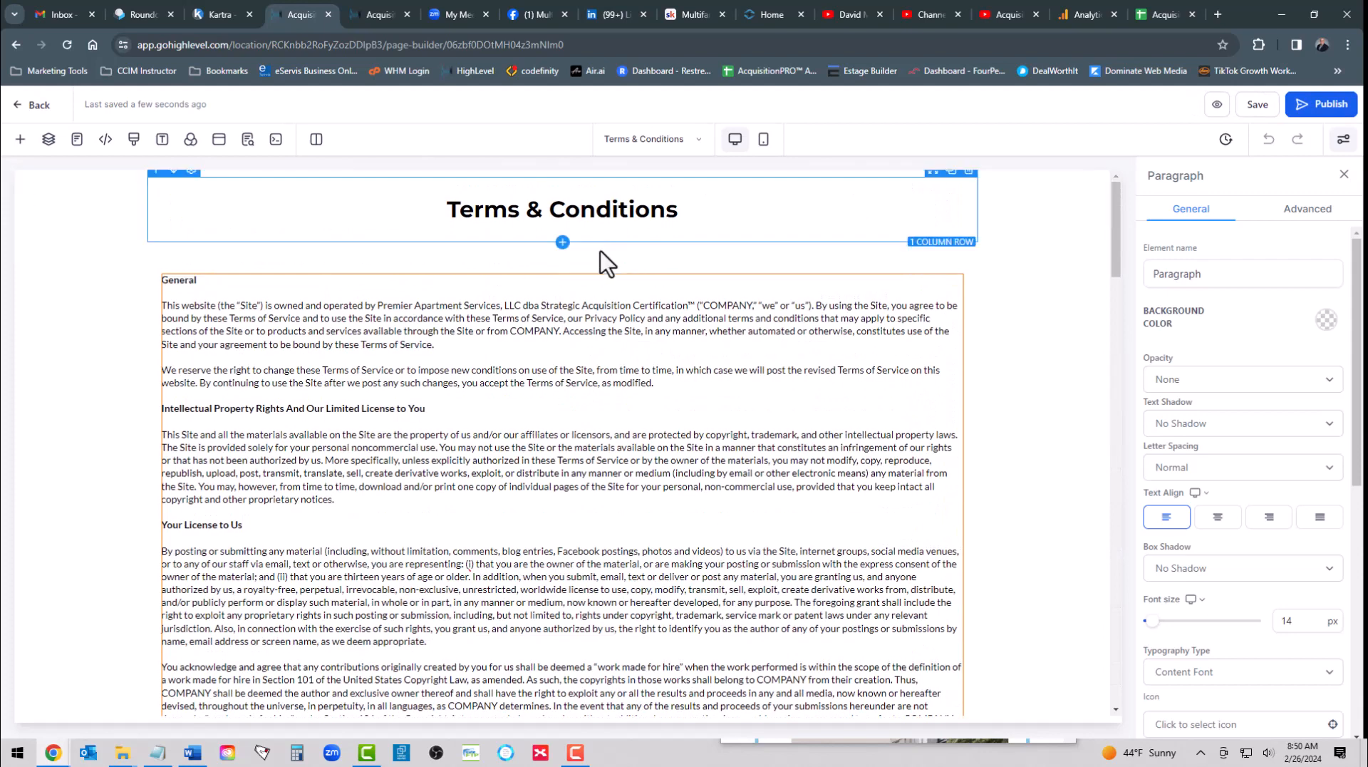
click(35, 105)
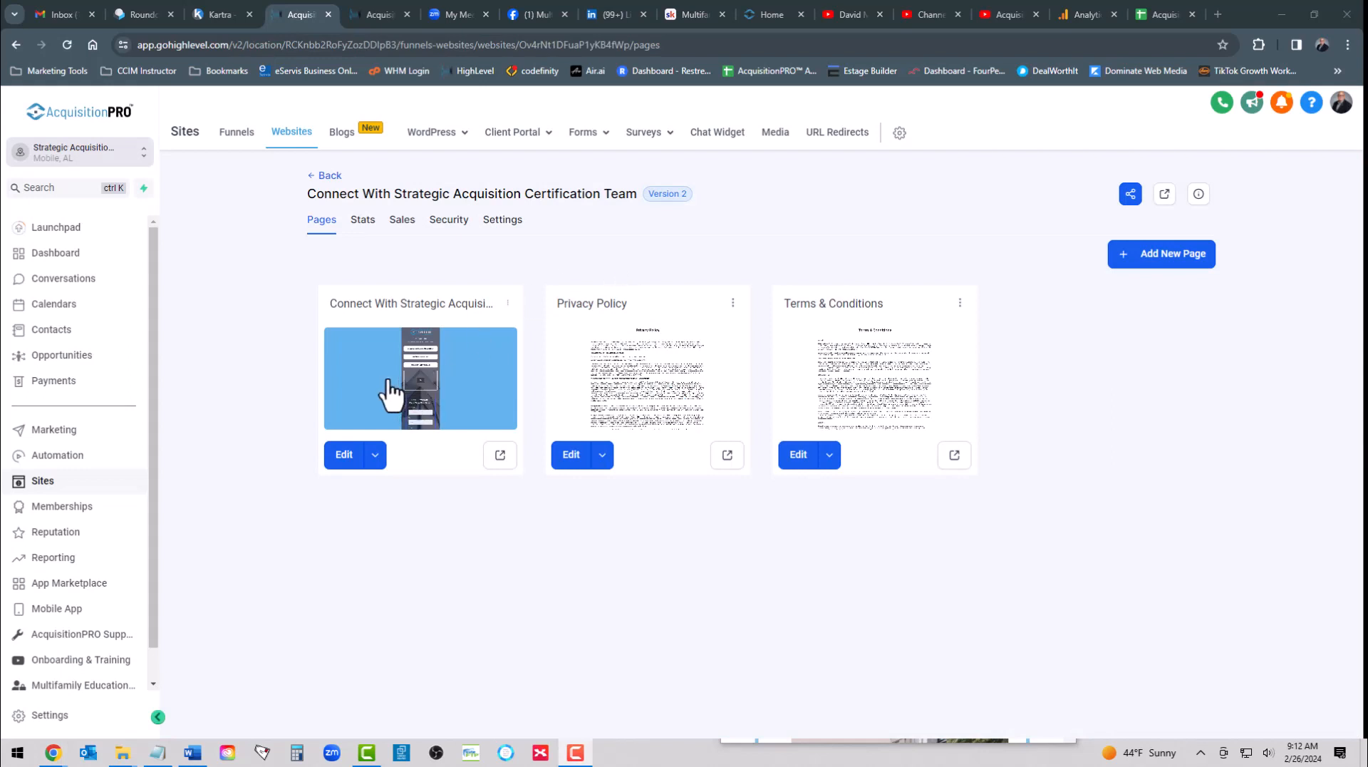
- Open the live Connect With Strategic Acquisition Certification Team page and check the legal links in its footer
click(501, 456)
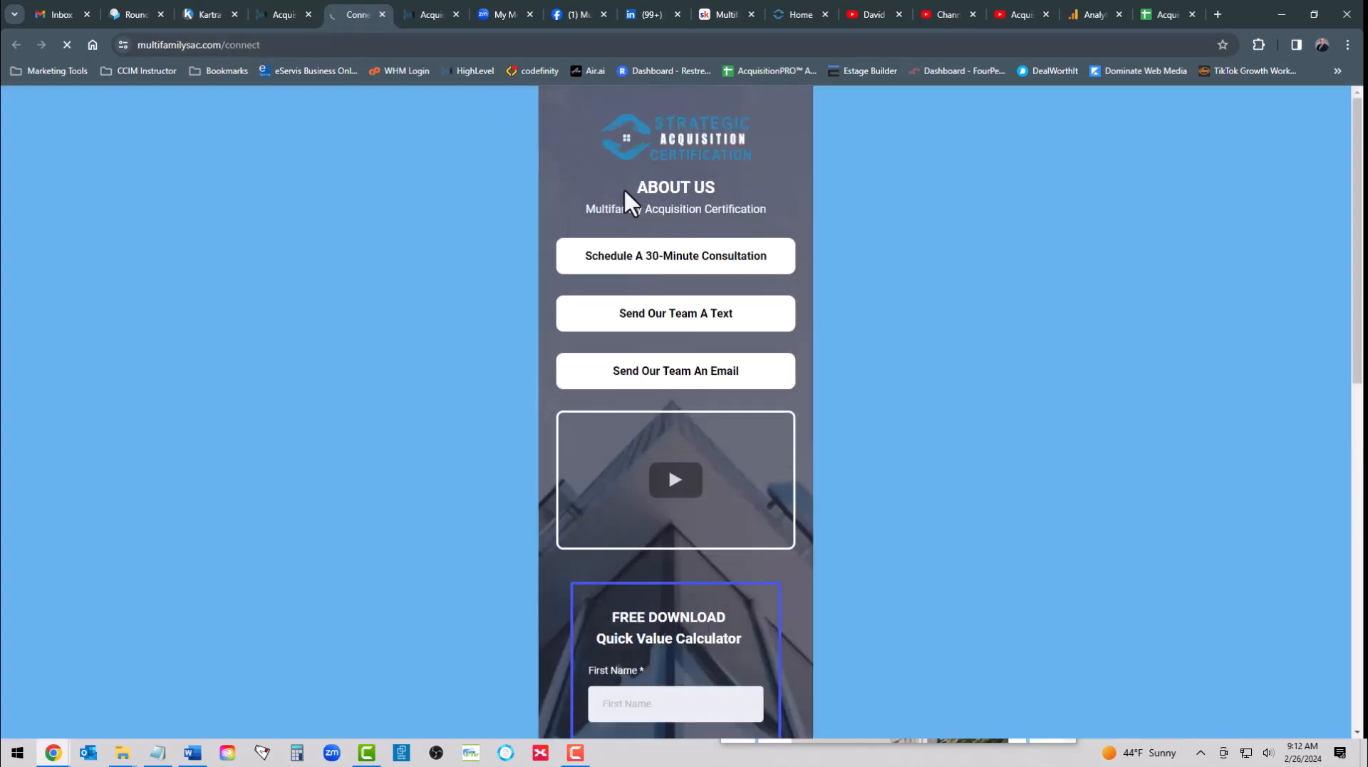
scroll(625, 191, down, 8)
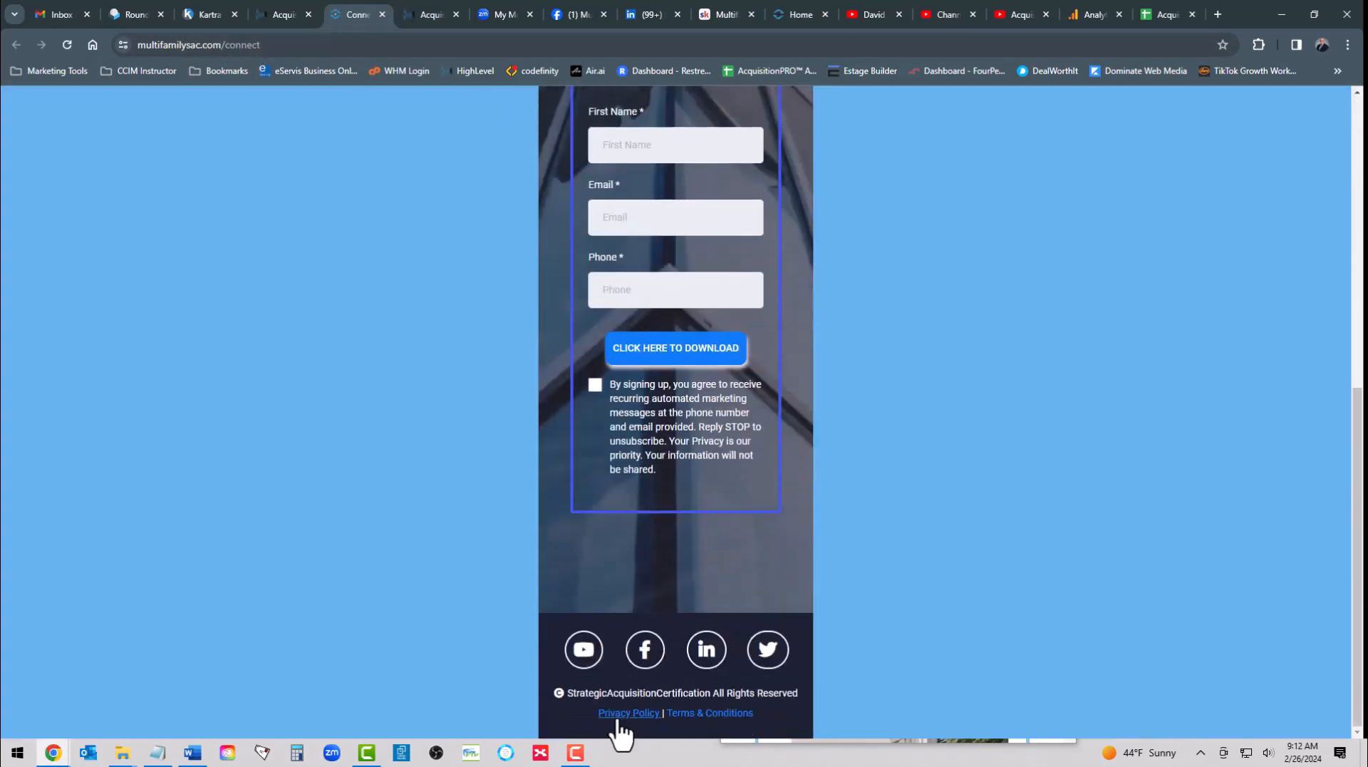
scroll(617, 718, up, 8)
scroll(638, 653, down, 8)
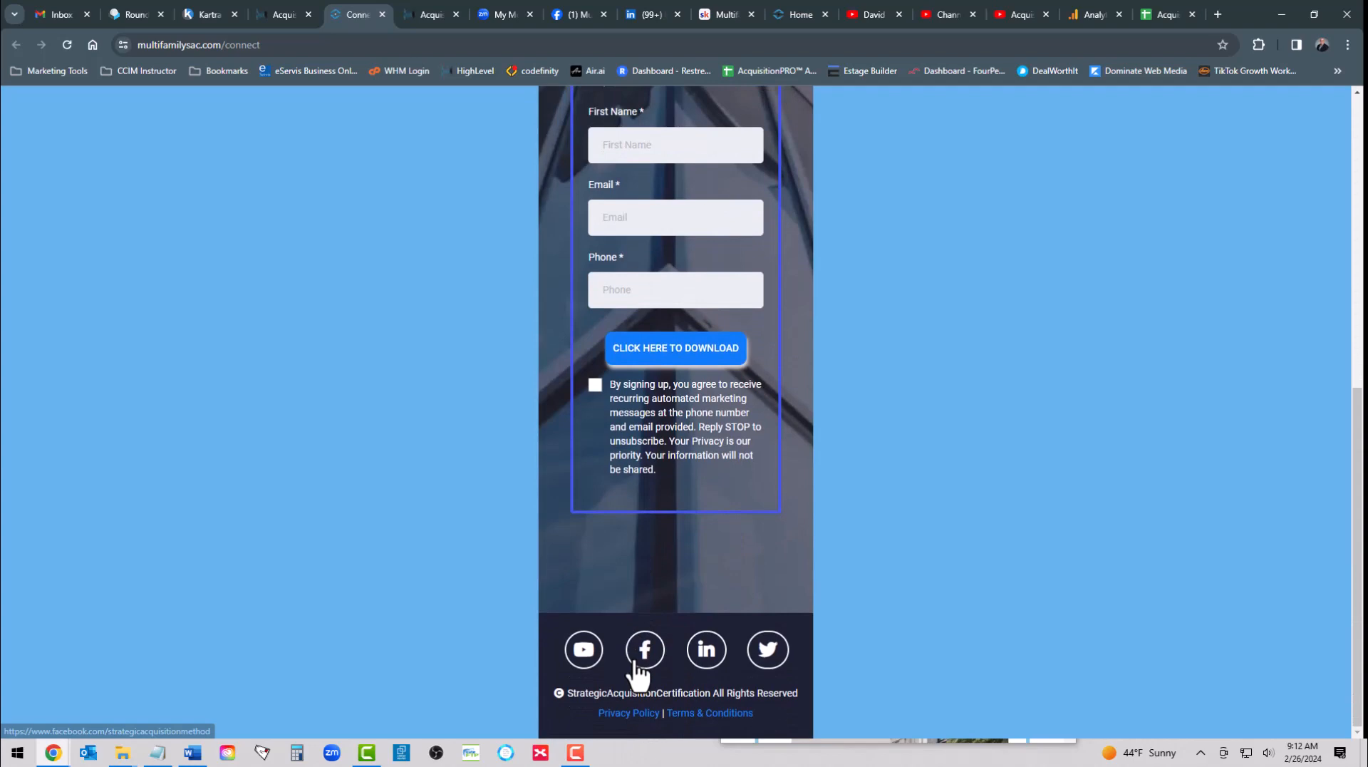
- Open the live Privacy Policy from the footer link and review its company details down to the page footer
click(629, 713)
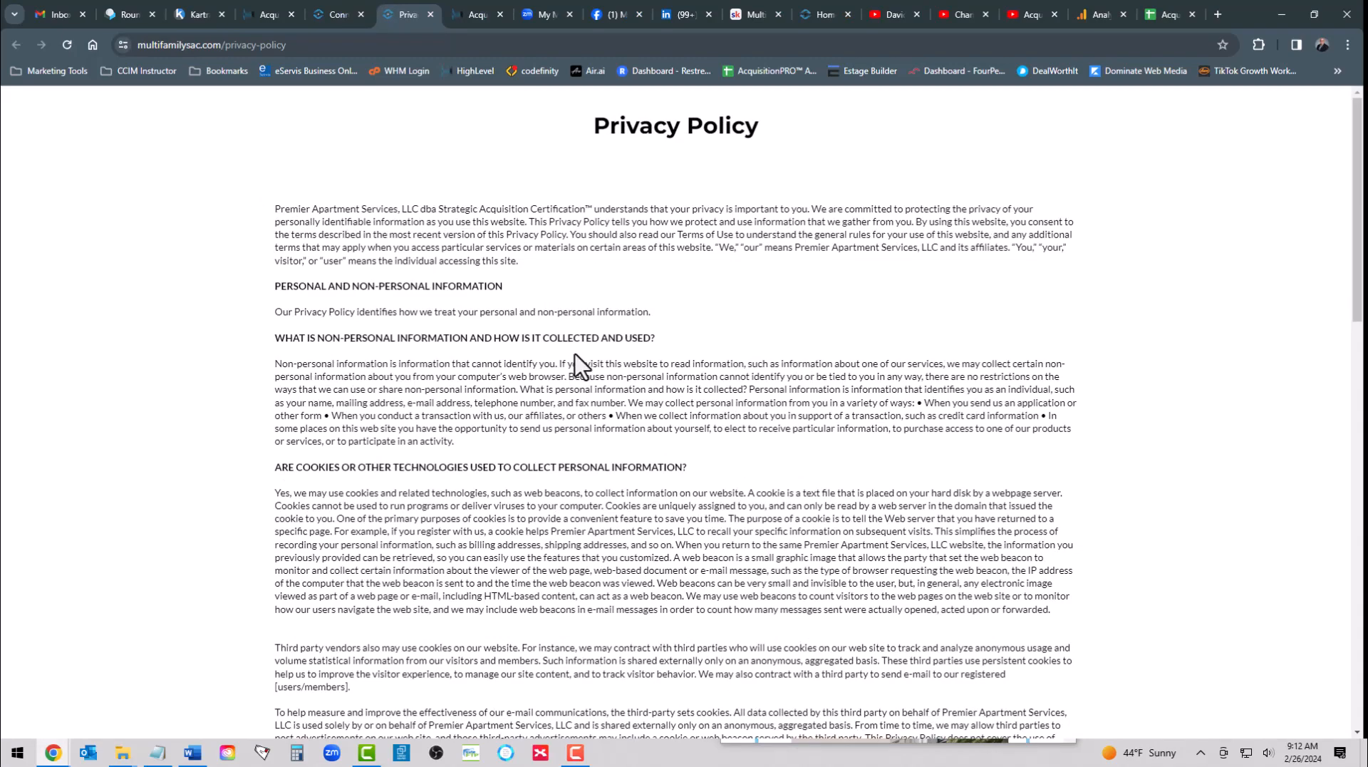
scroll(573, 367, down, 7)
scroll(573, 367, down, 10)
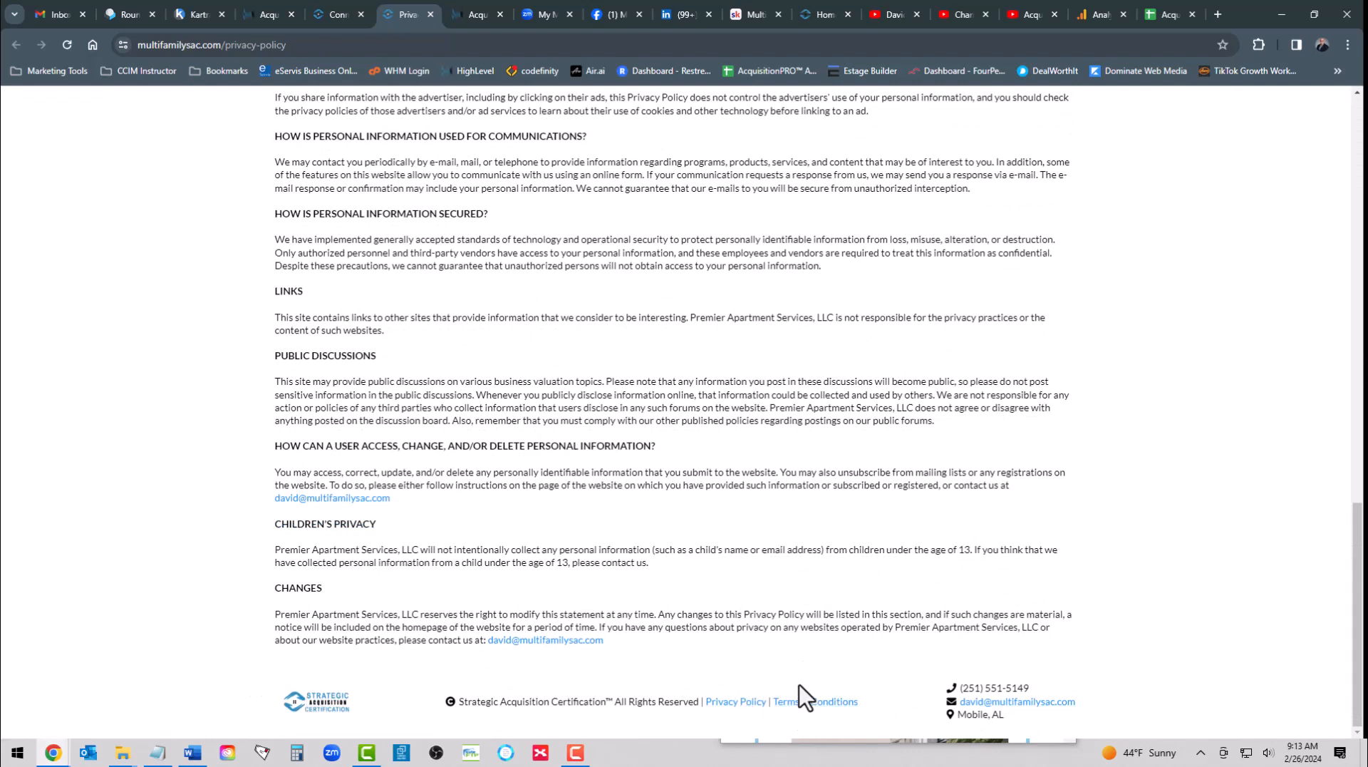
- Test the footer cross-links between the live legal pages by opening Terms & Conditions from Privacy Policy and Privacy Policy from Terms & Conditions
click(803, 705)
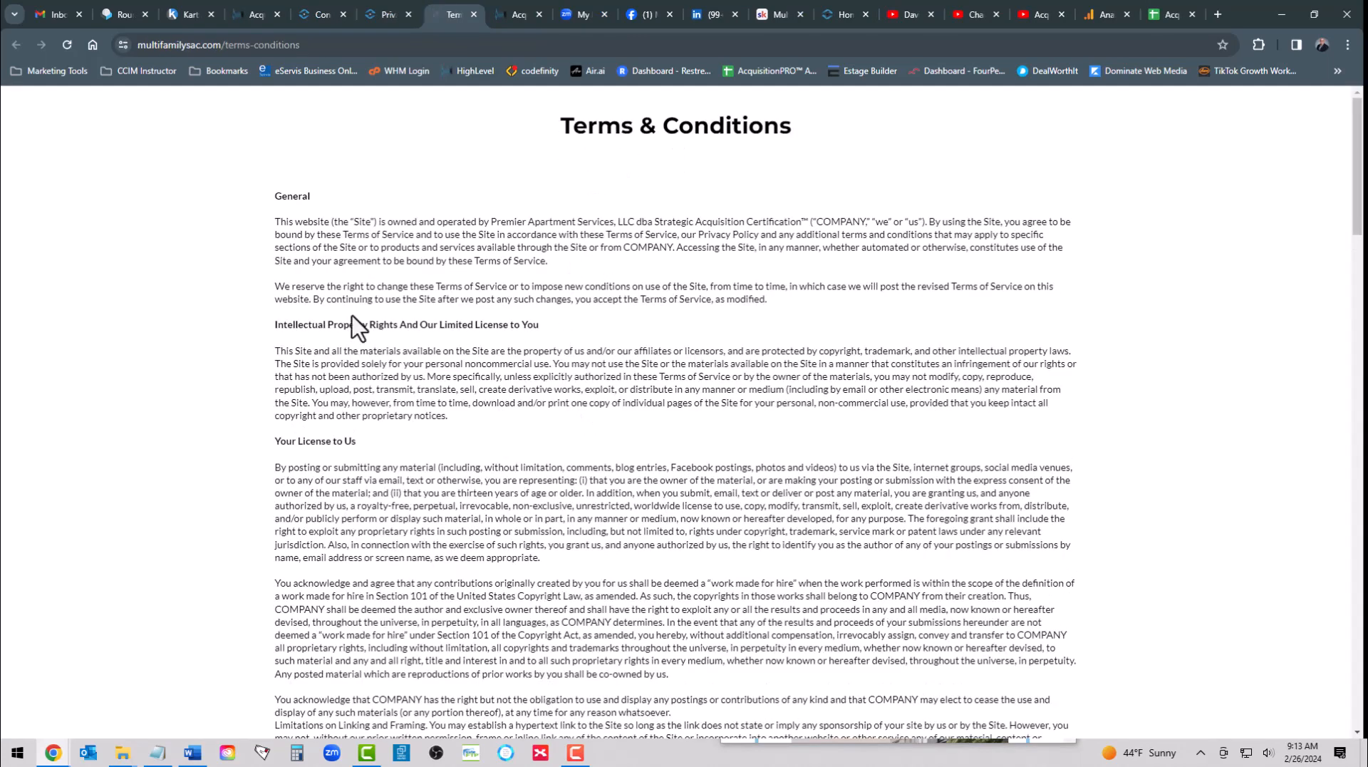
scroll(739, 271, down, 20)
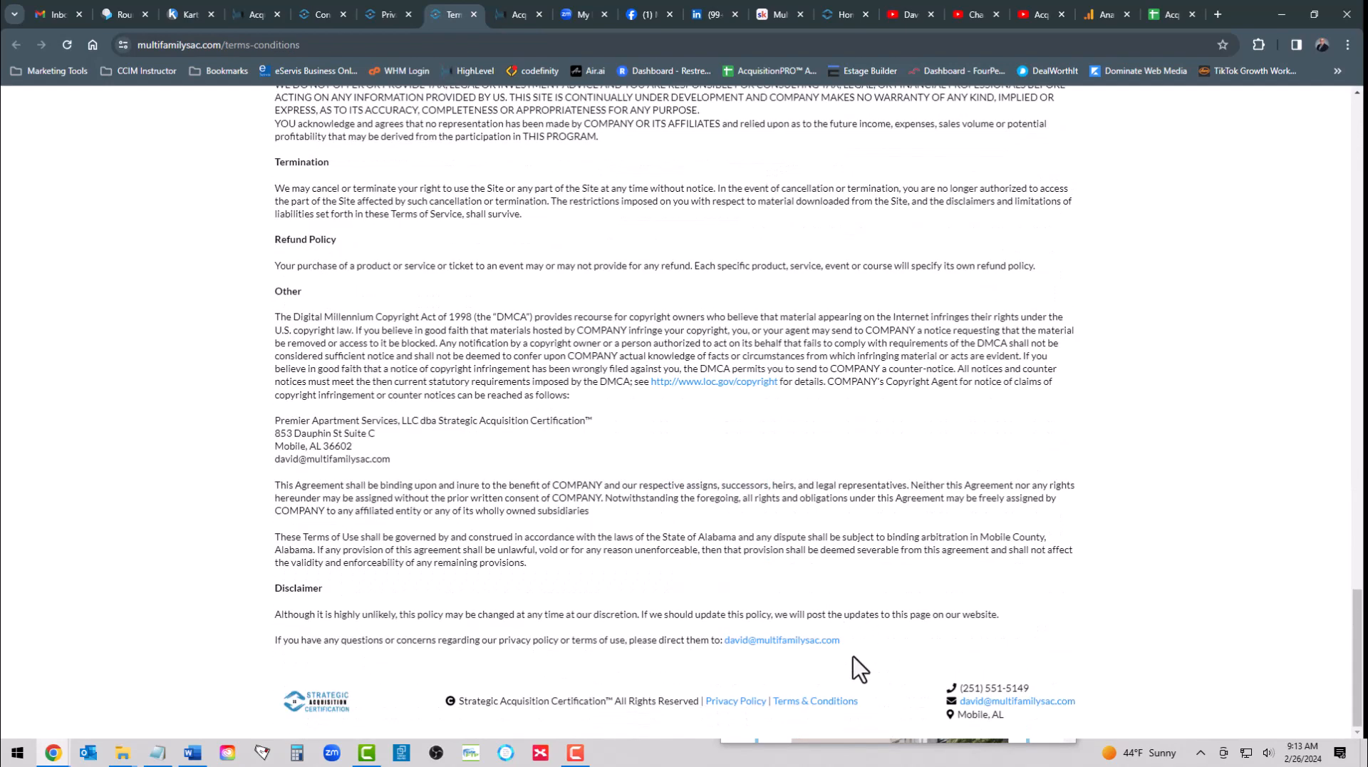
click(739, 706)
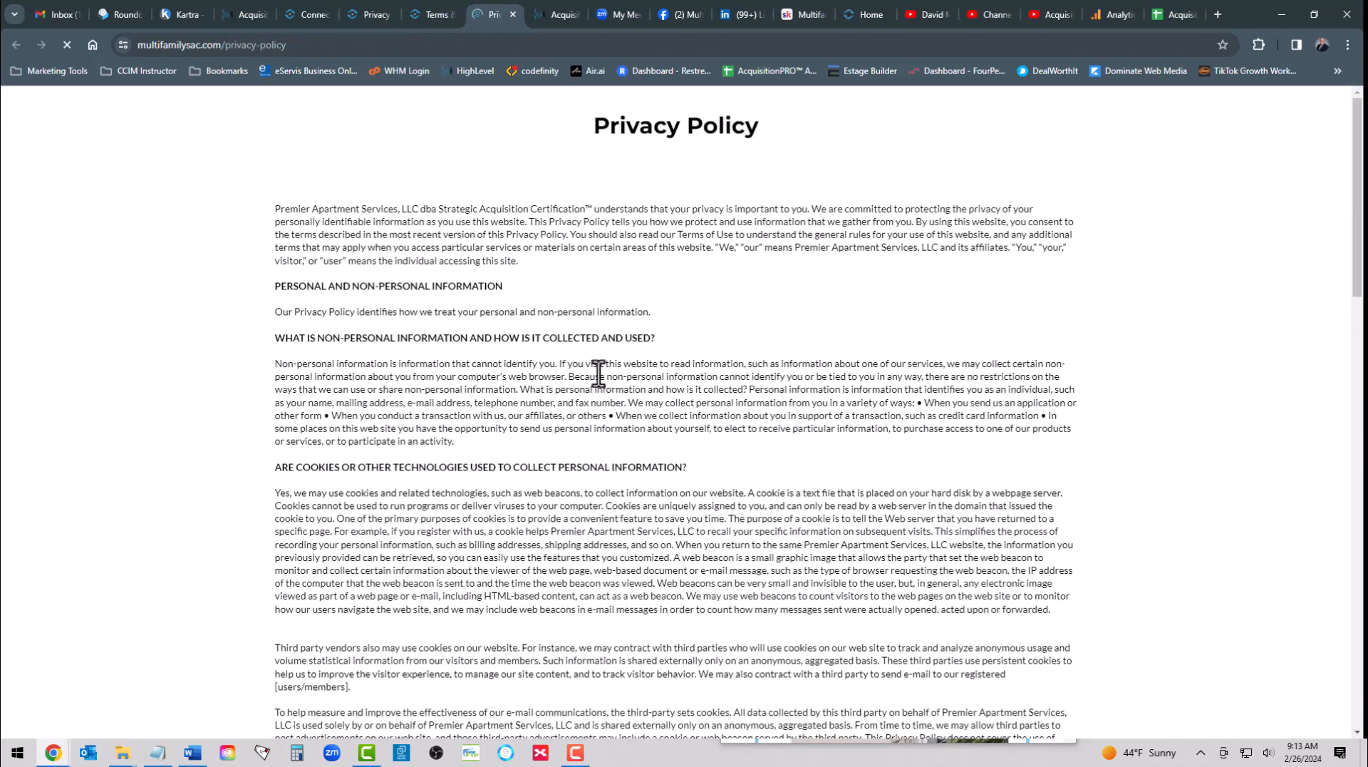
scroll(641, 484, down, 8)
scroll(641, 485, down, 8)
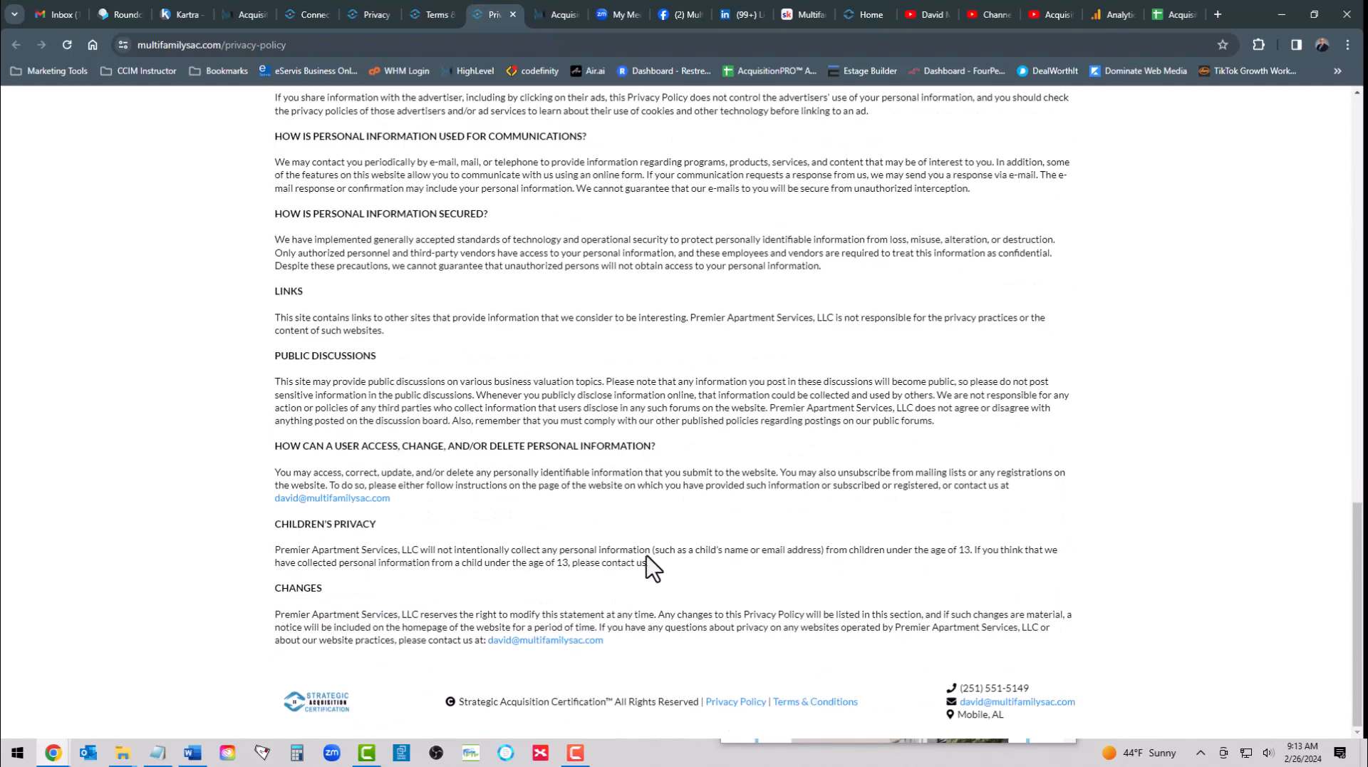
- Check the live Terms & Conditions page through the Connect page's footer link, and return to the website's page list in AcquisitionPRO
click(305, 16)
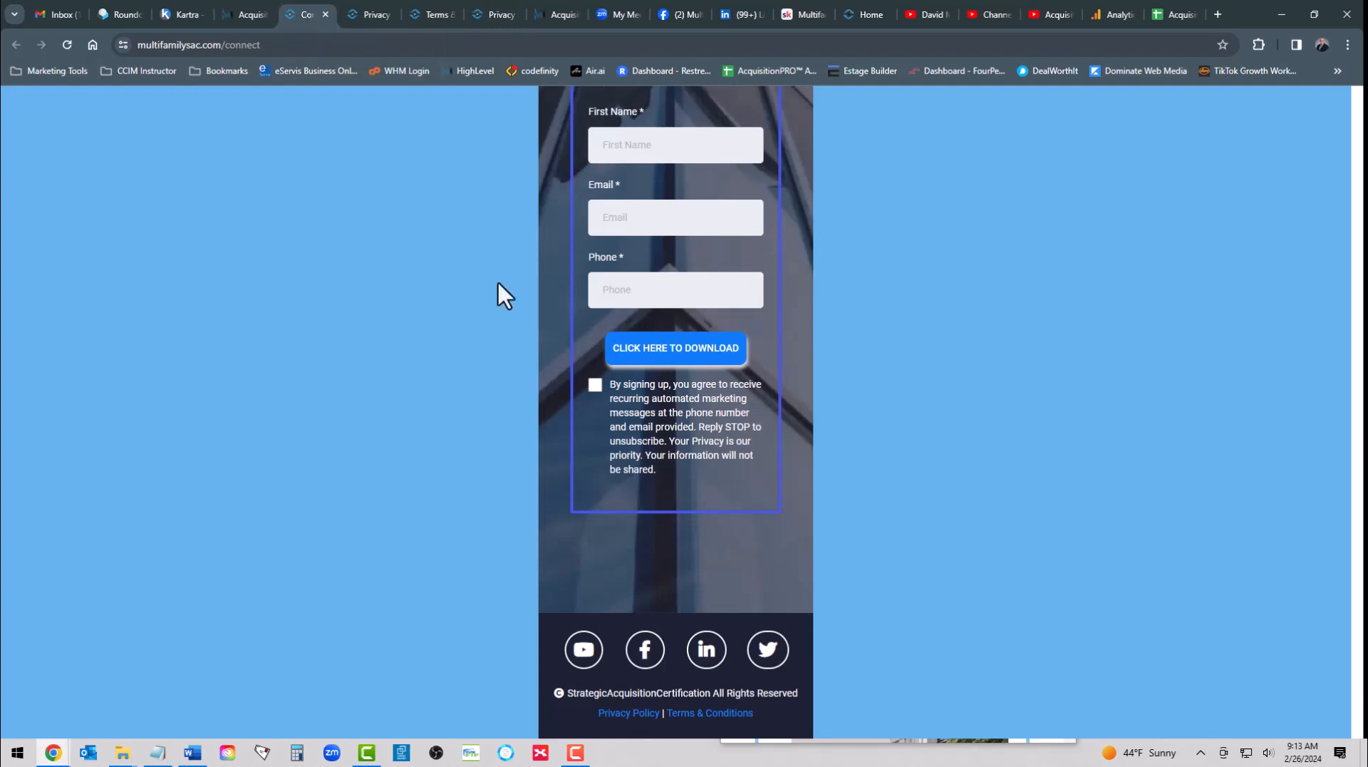
click(711, 714)
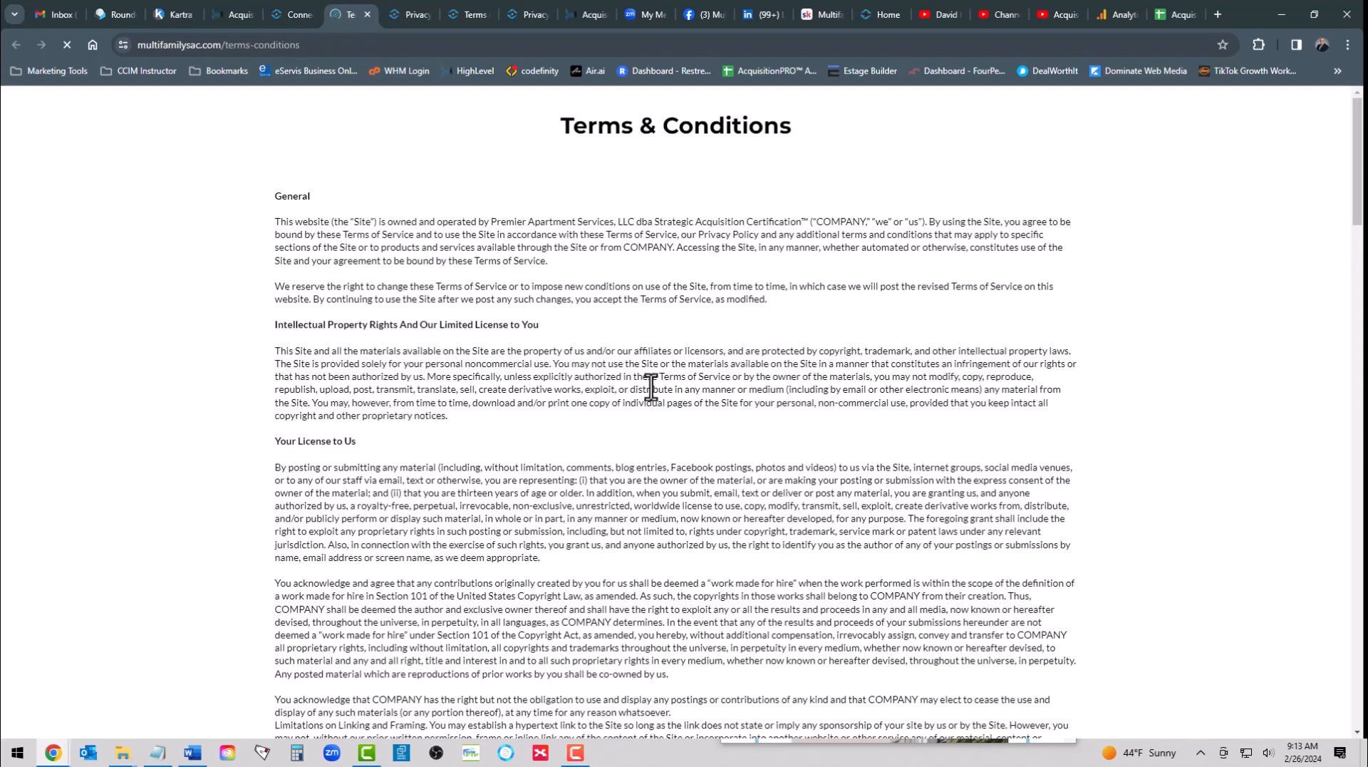
scroll(732, 421, down, 18)
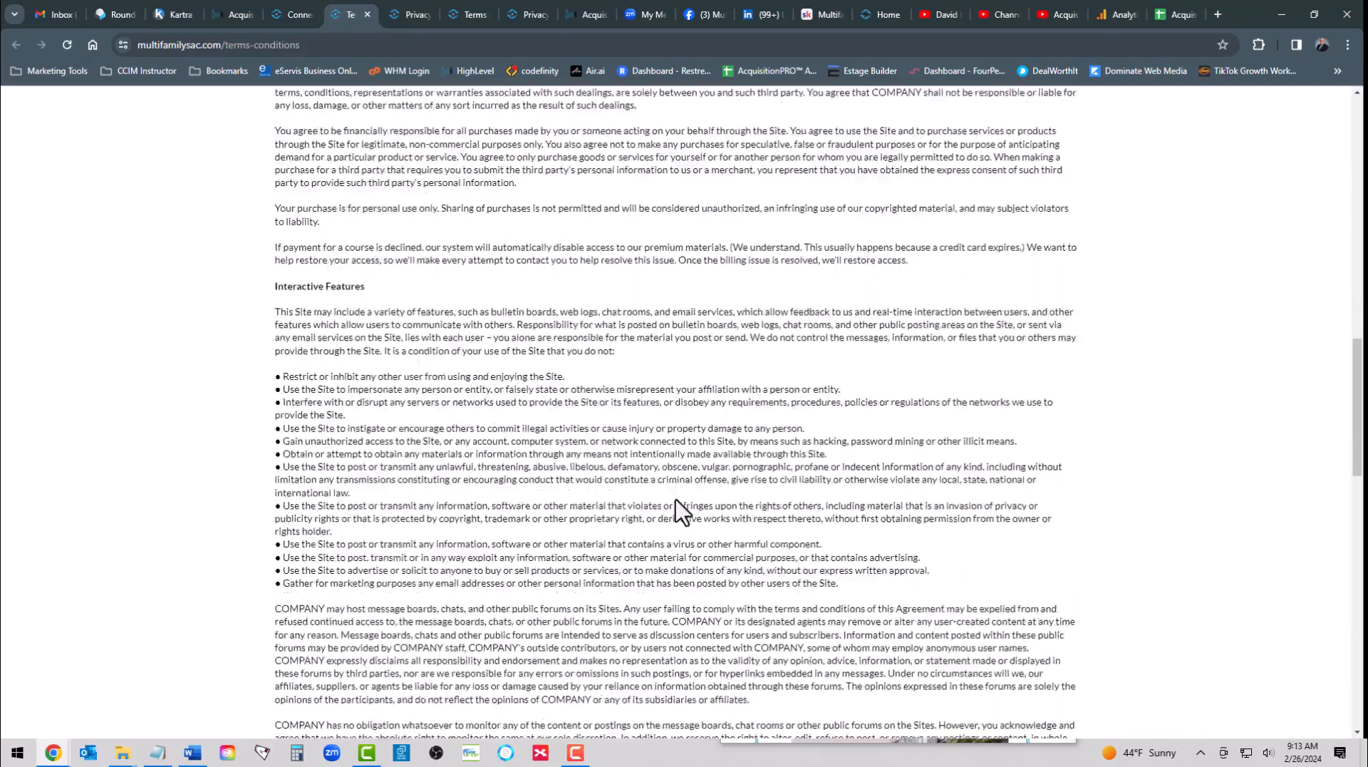
scroll(681, 512, down, 15)
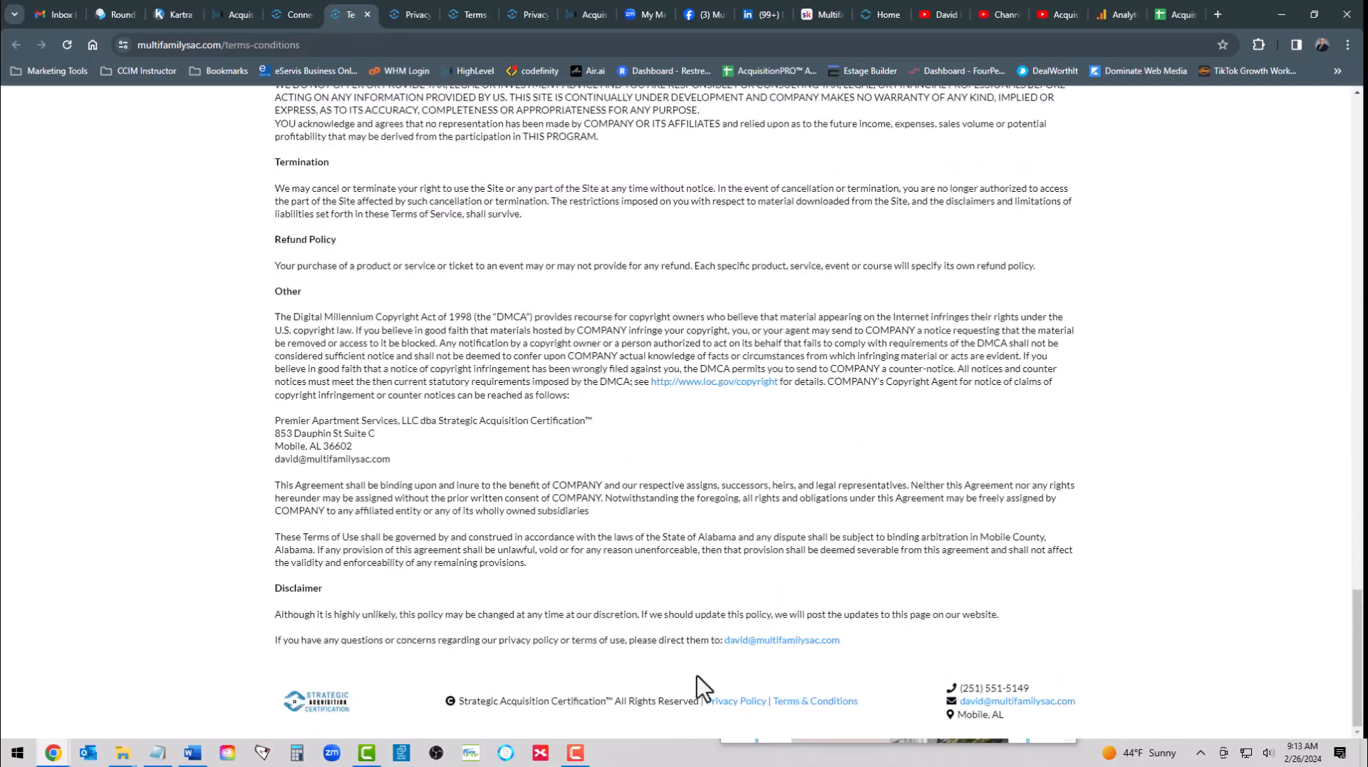
scroll(681, 438, up, 20)
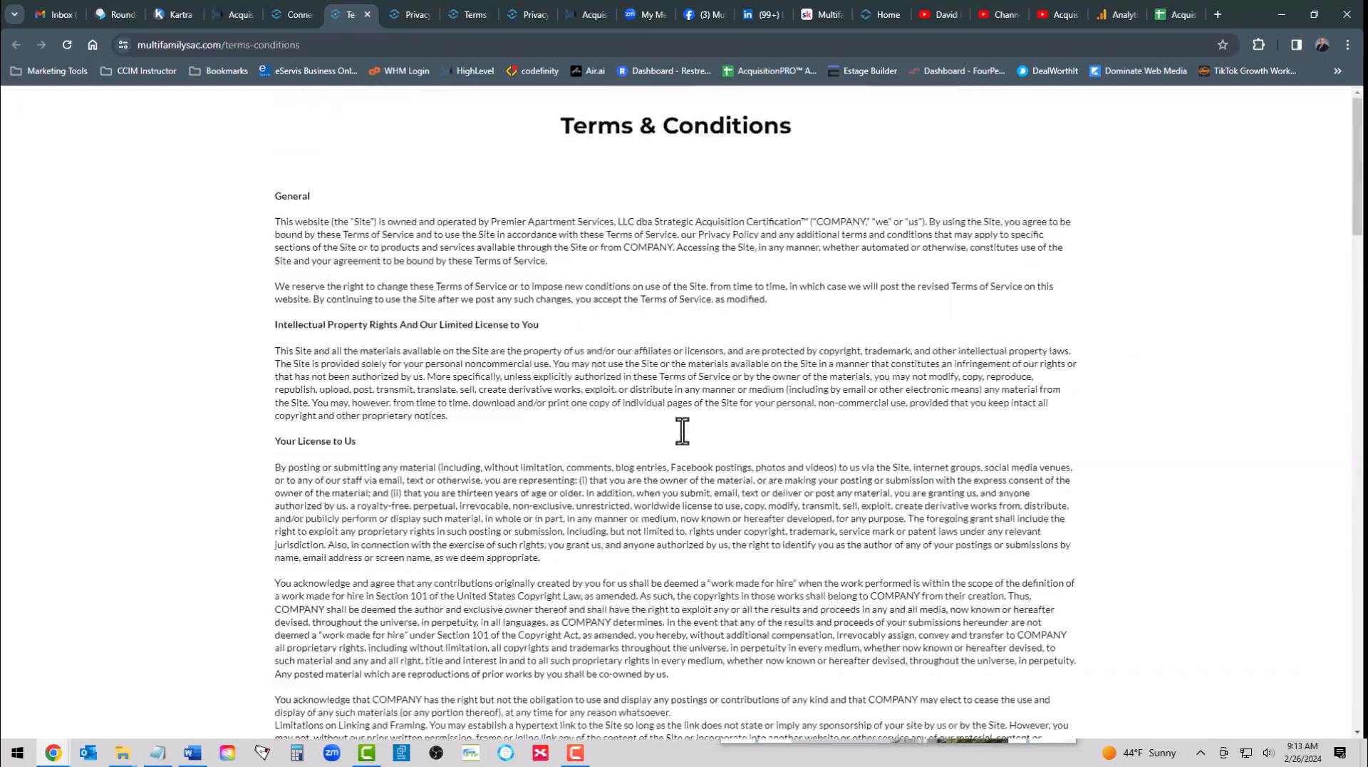
click(281, 15)
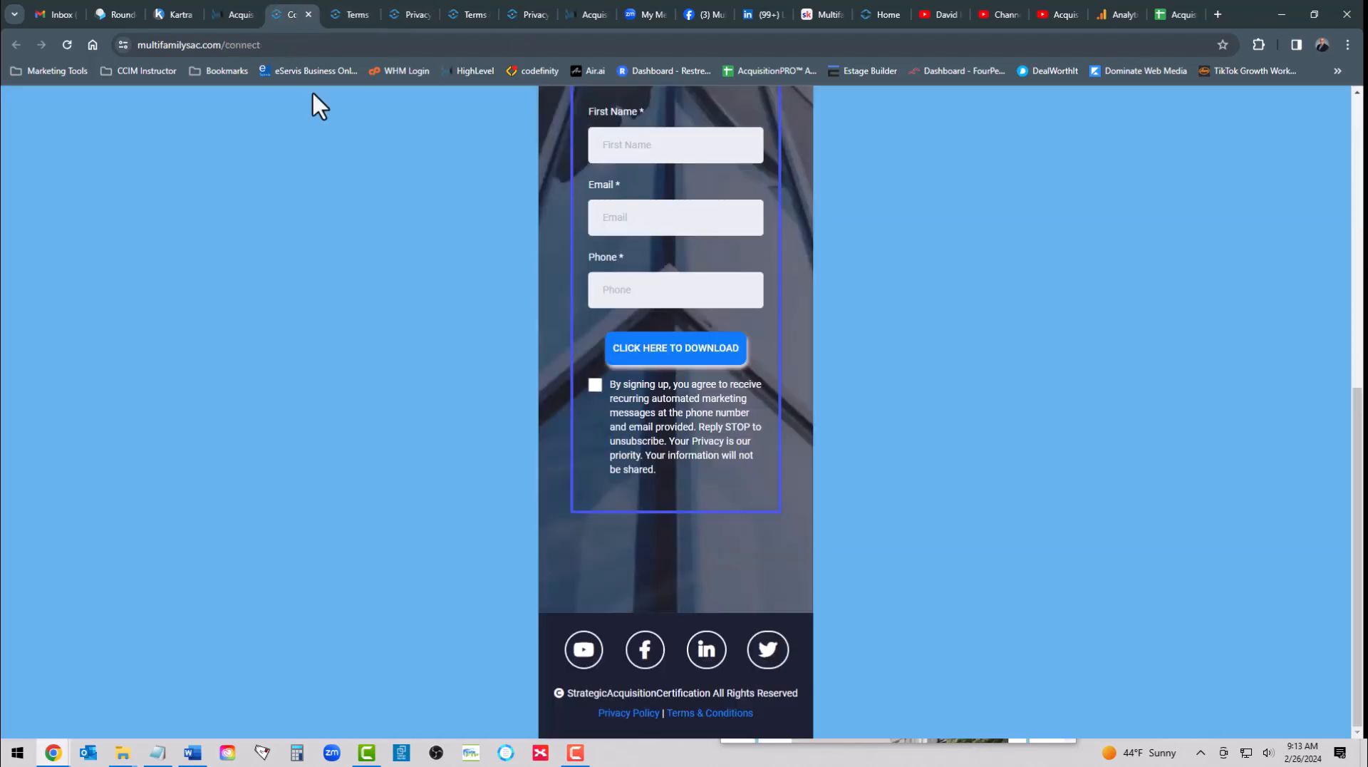
click(239, 18)
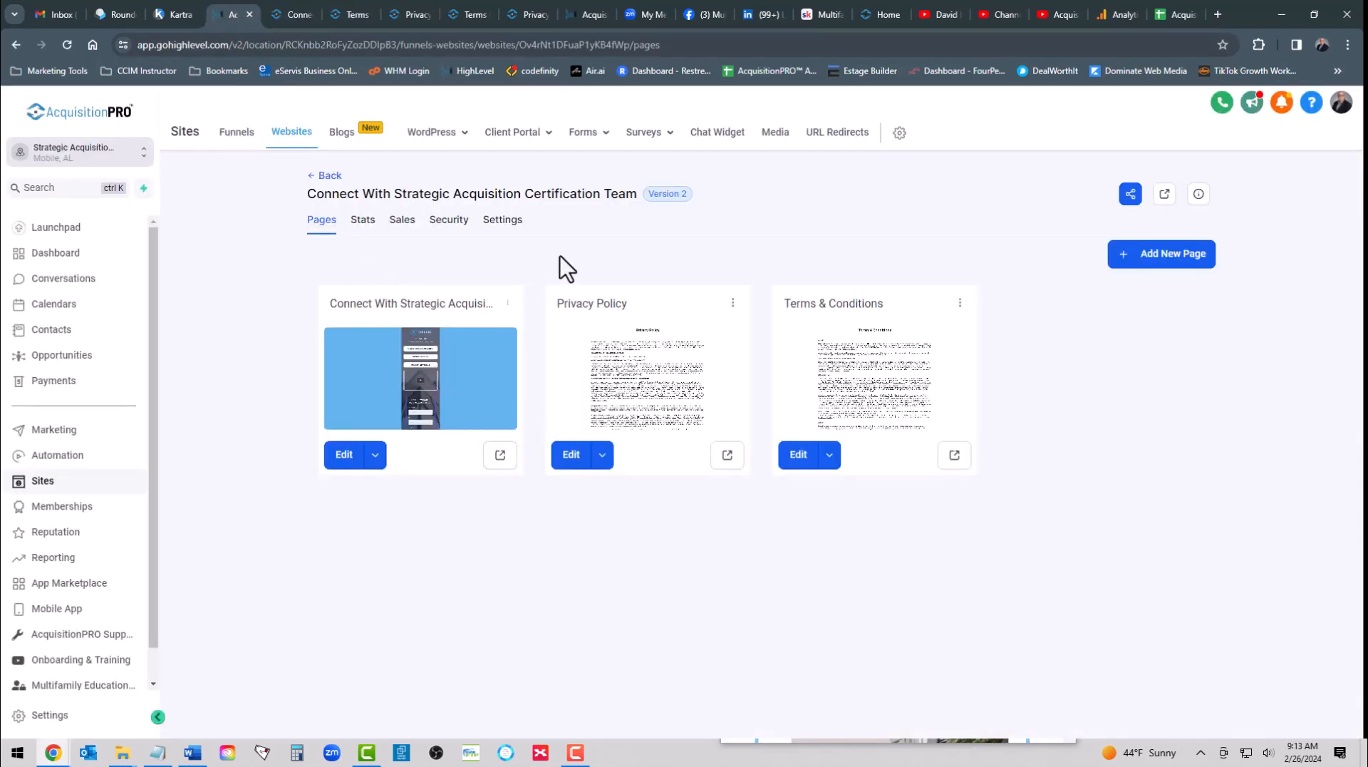